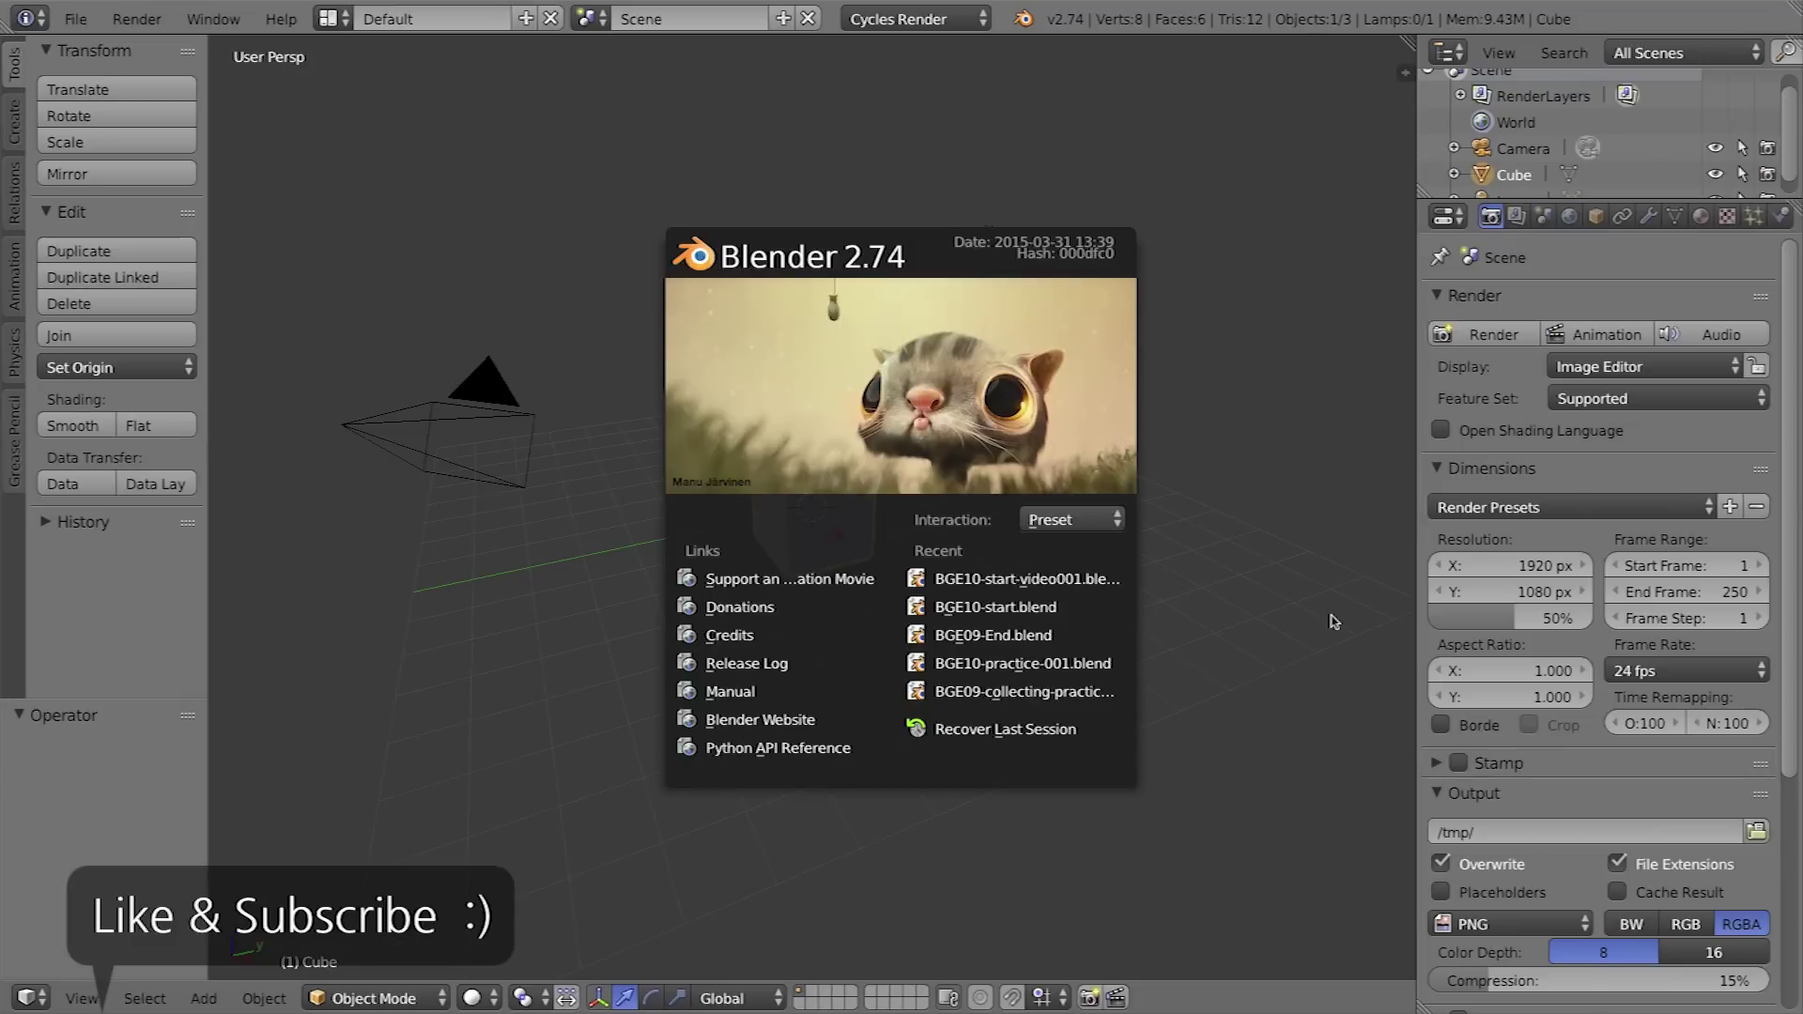
# - Close the splash screen and switch the render engine to Blender Game
pyautogui.click(976, 421)
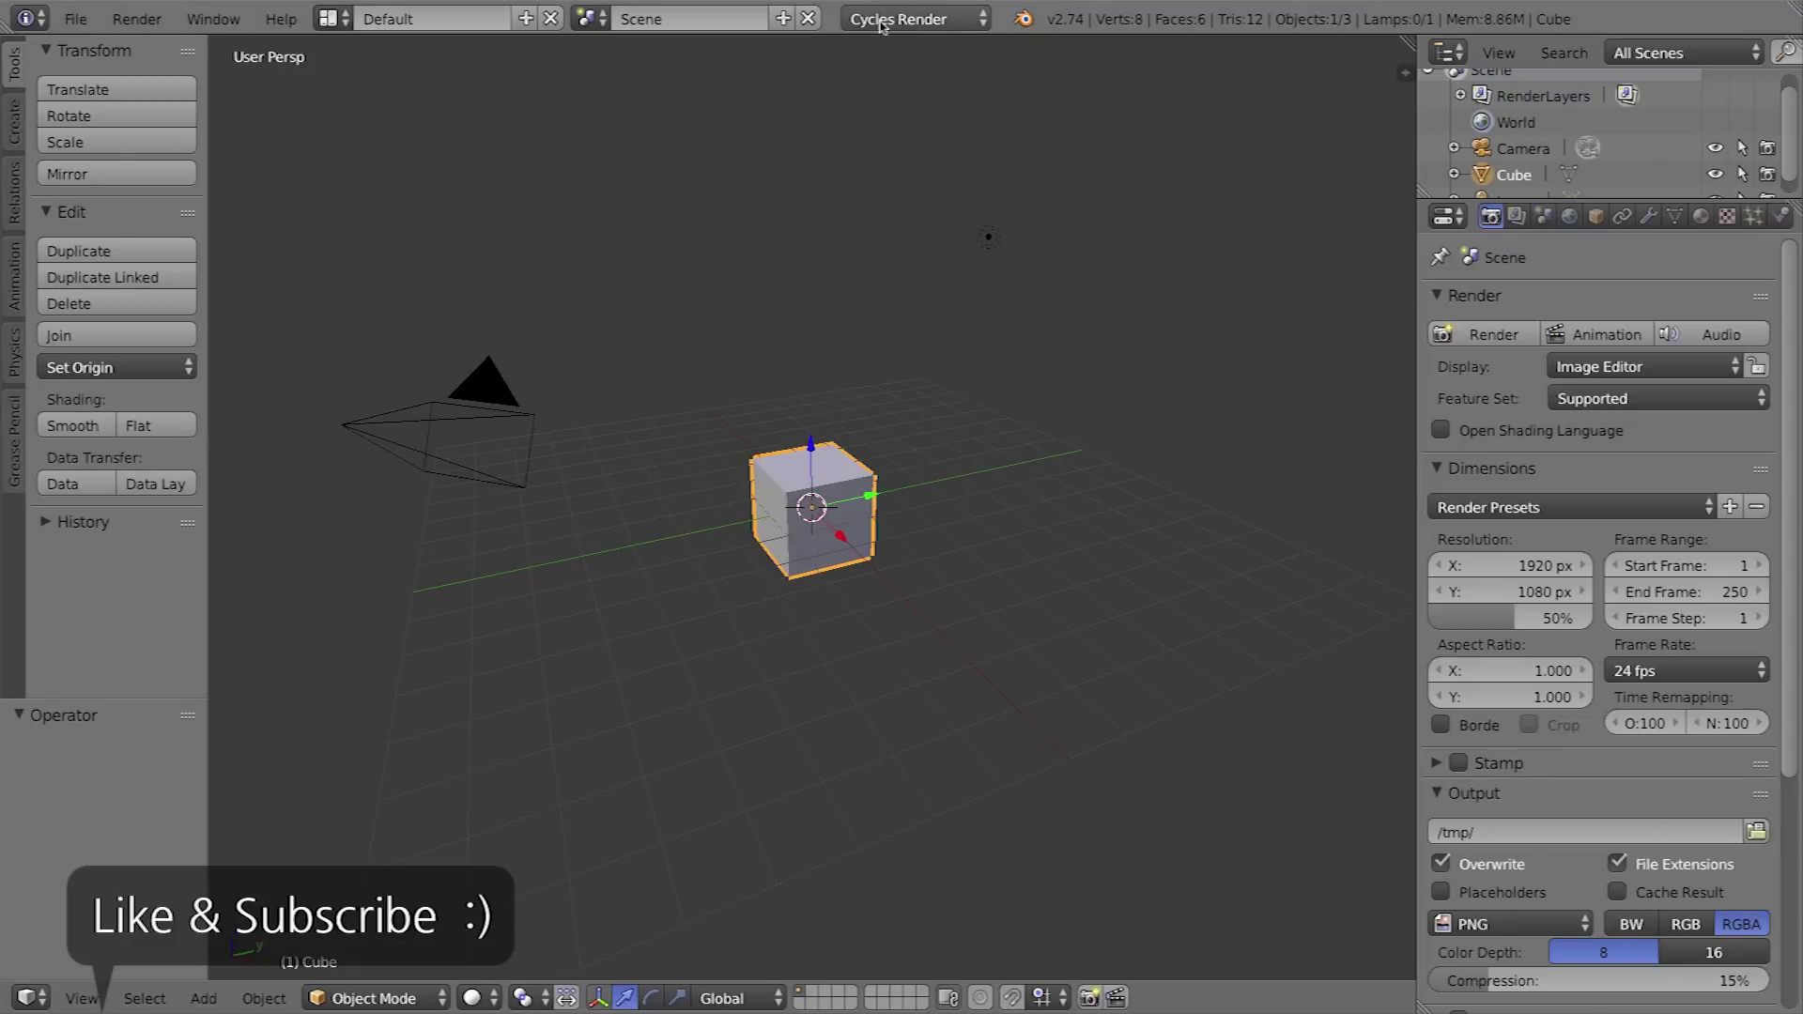
pyautogui.click(907, 23)
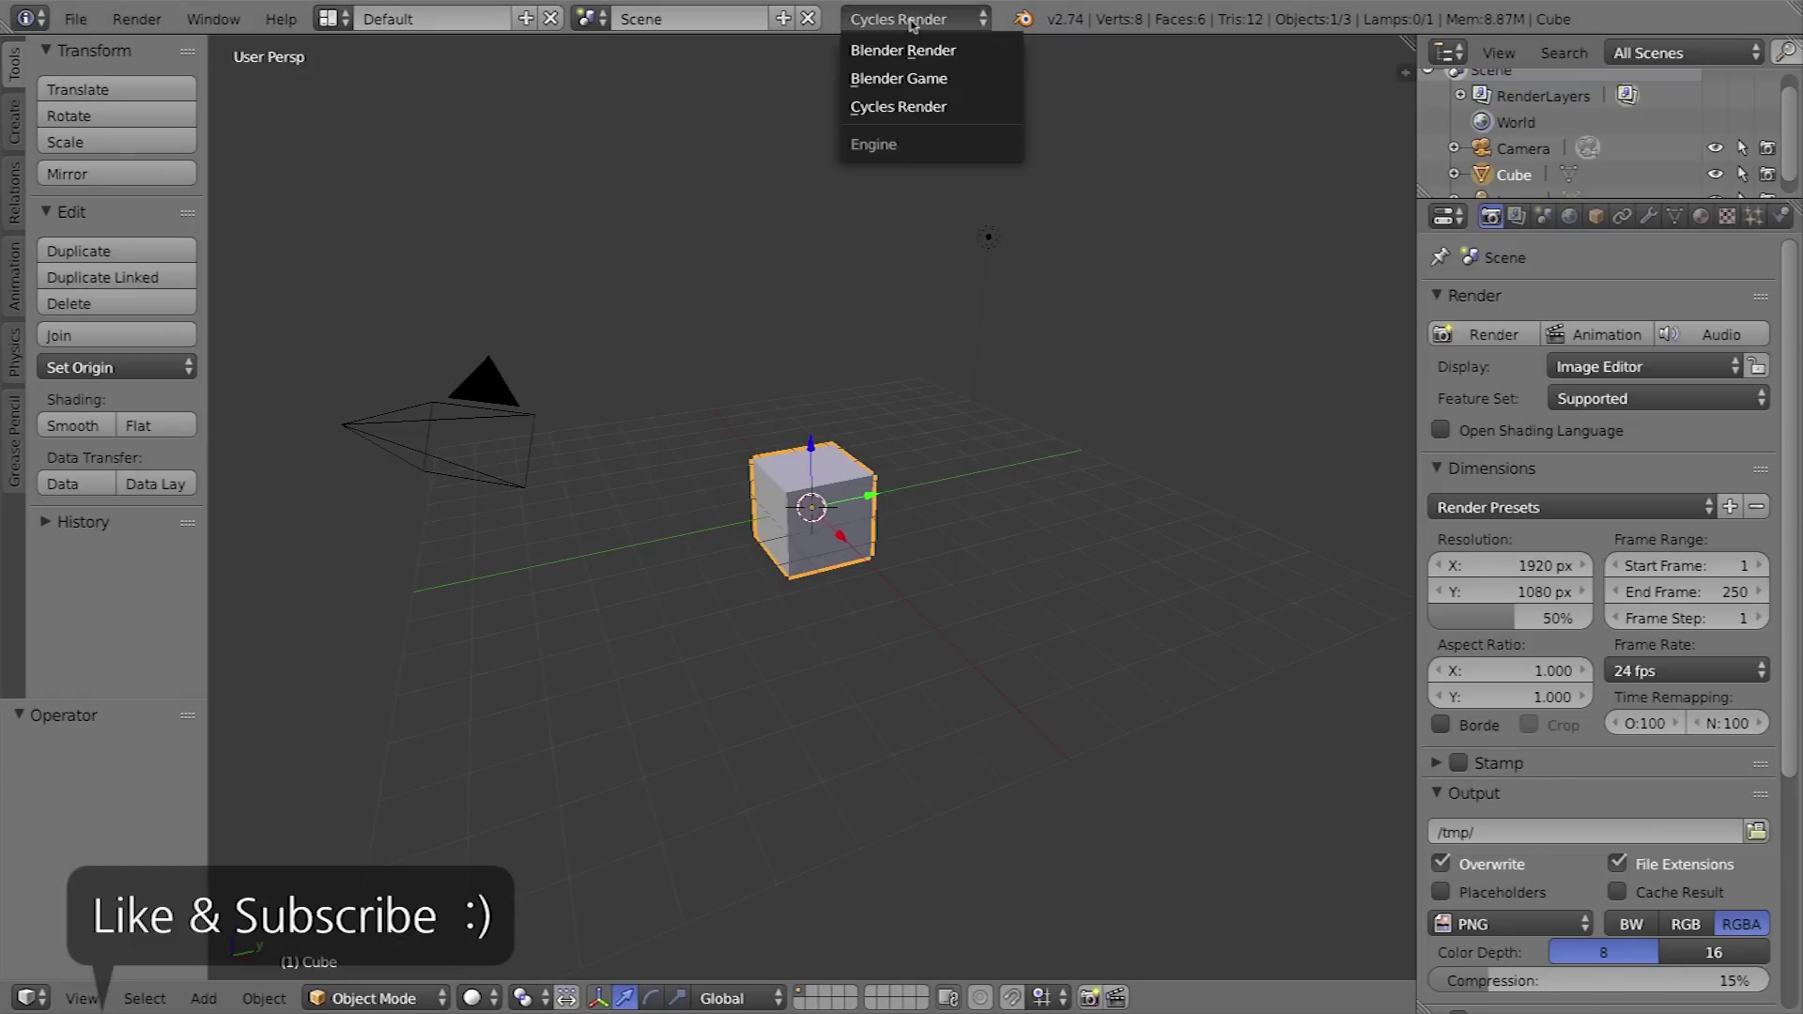
pyautogui.click(920, 78)
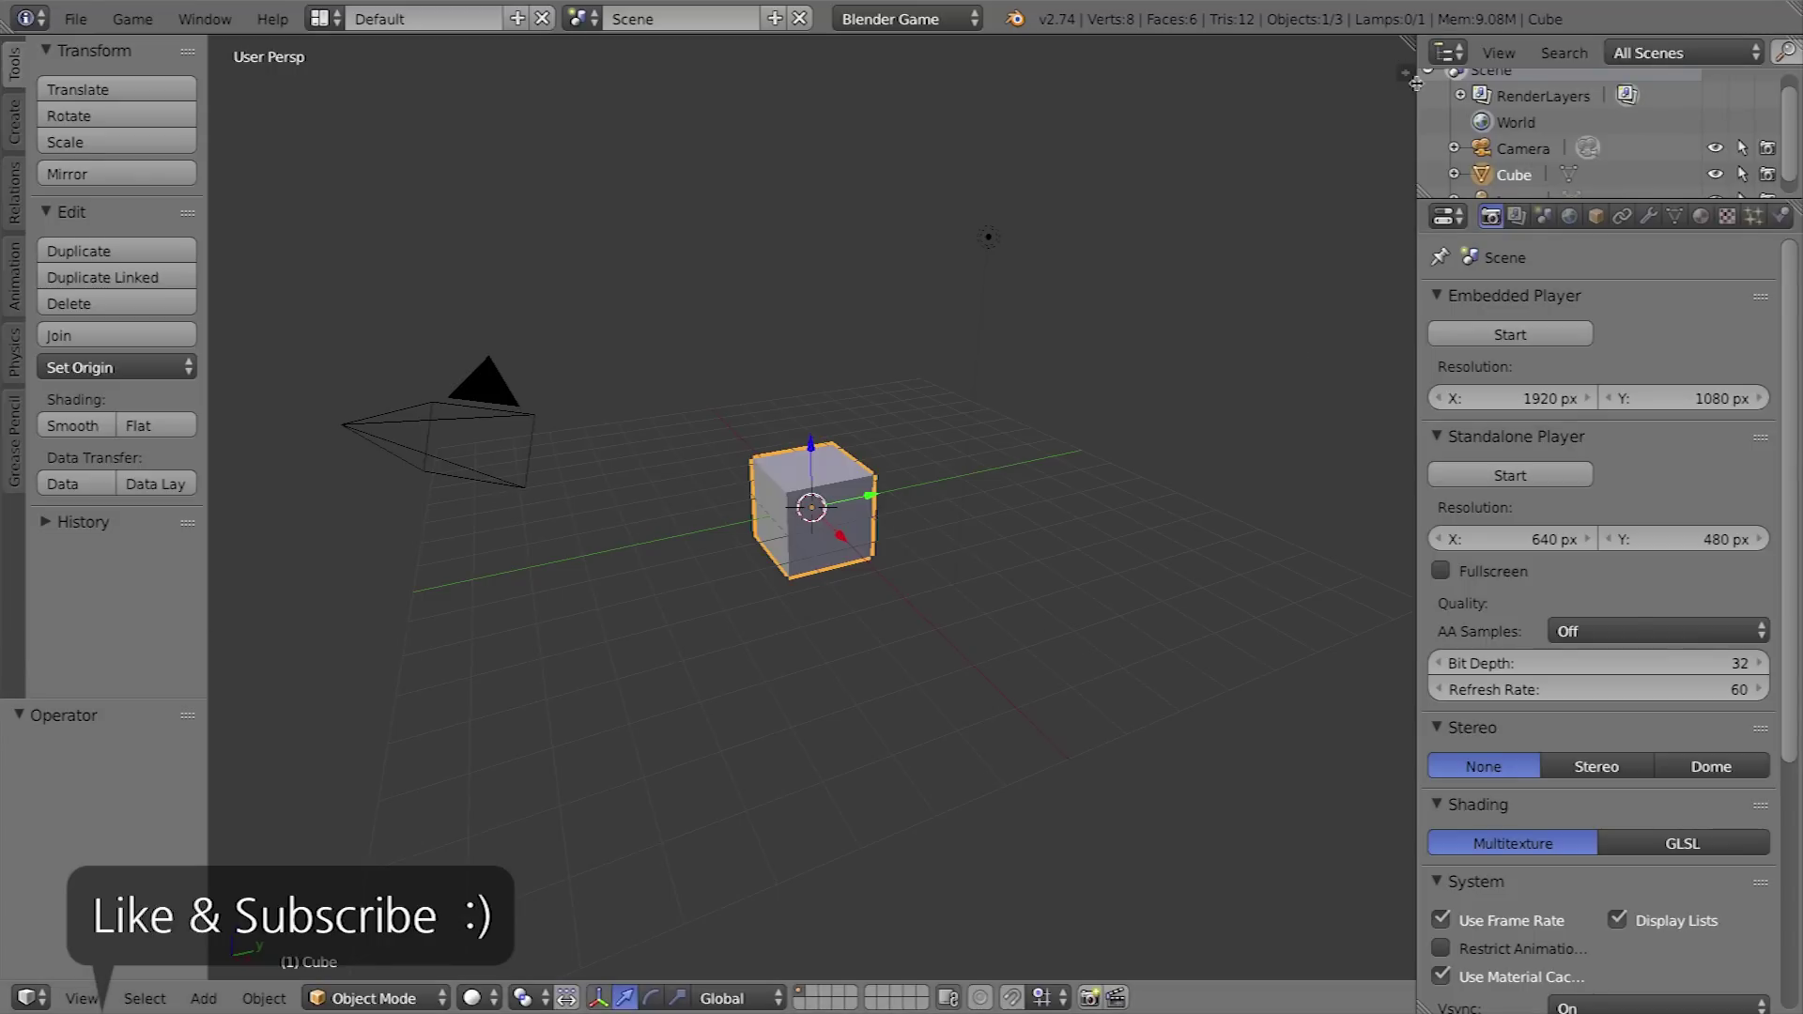
# - Split the 3D view and turn the lower half into a Logic Editor
pyautogui.moveTo(1408, 40); pyautogui.dragTo(1337, 577)
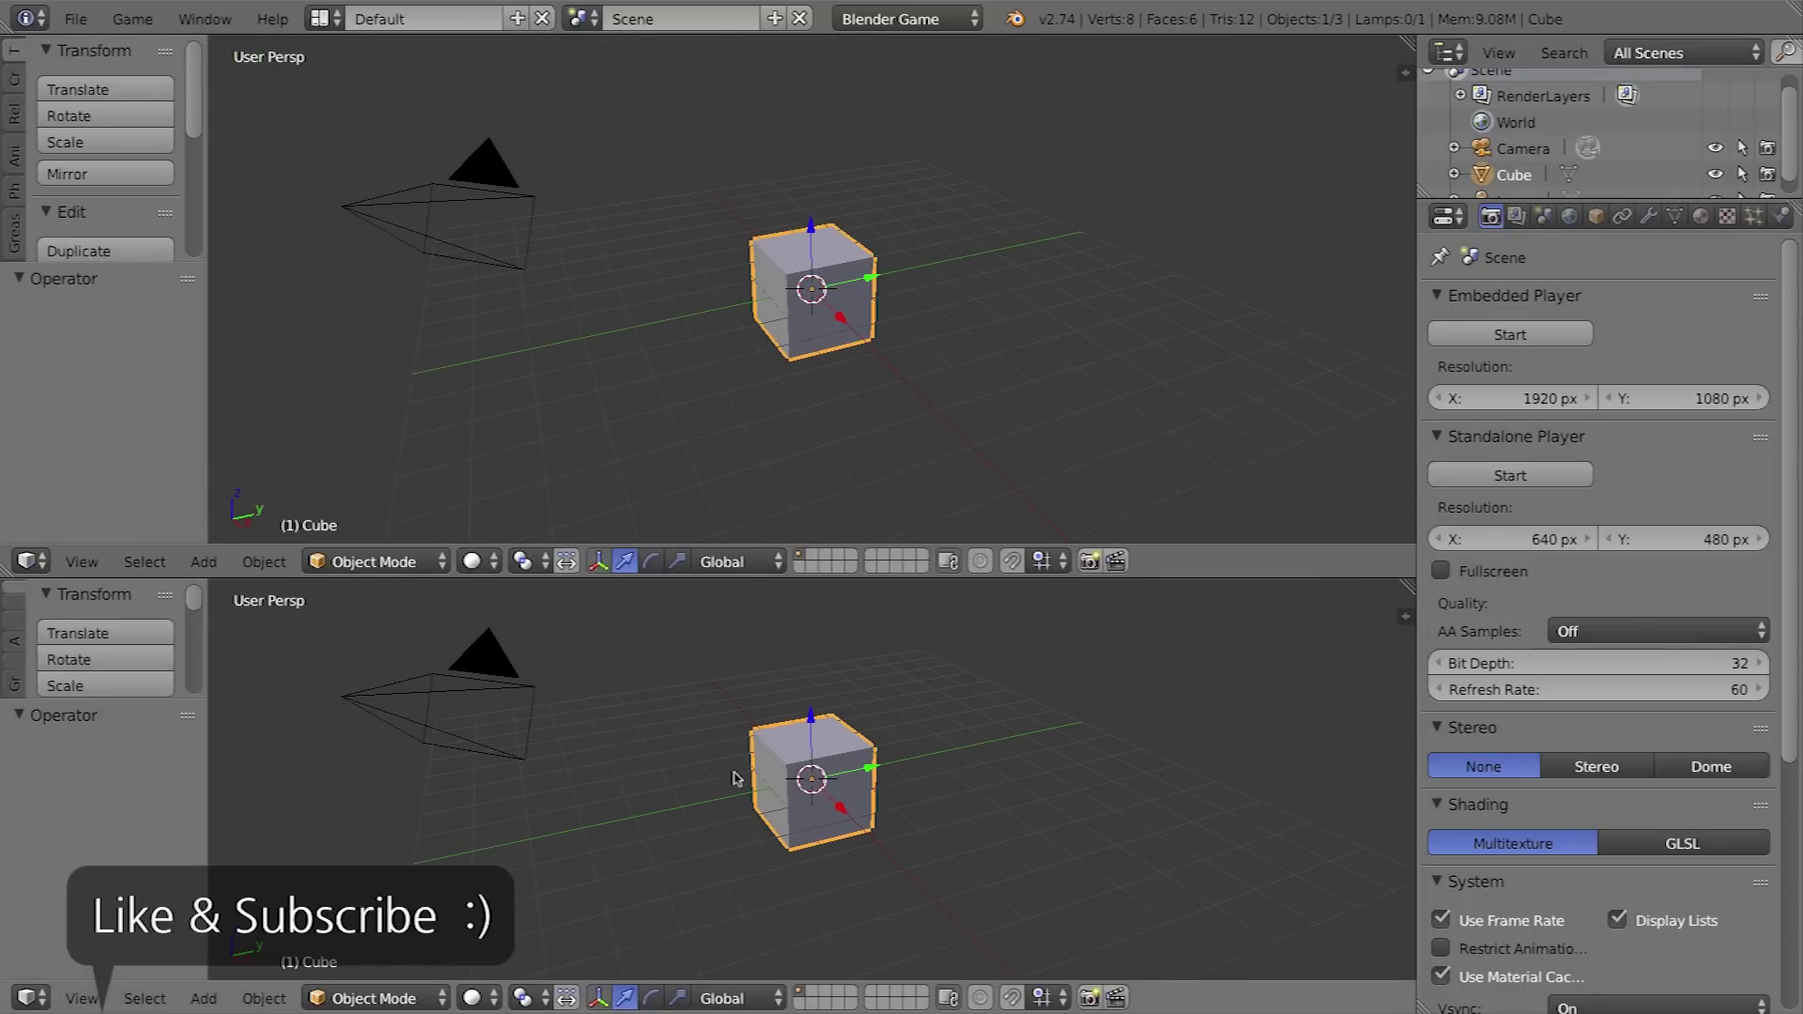
pyautogui.click(30, 998)
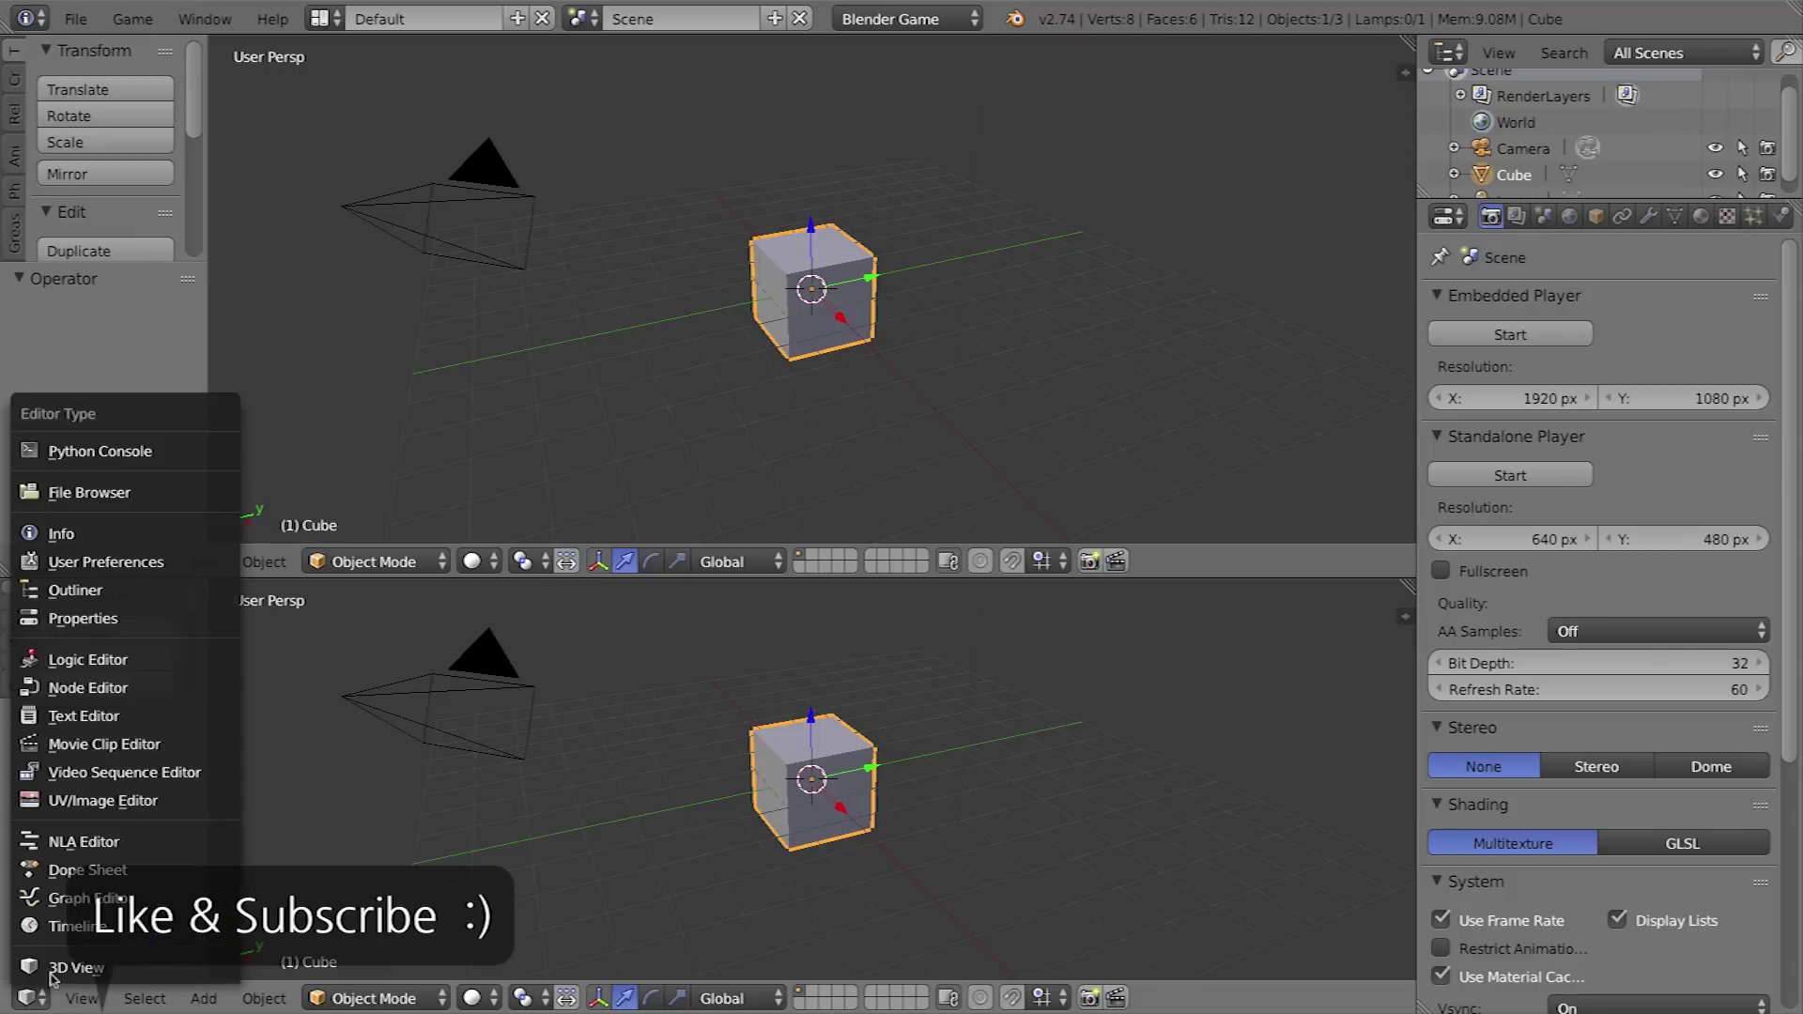
pyautogui.click(116, 667)
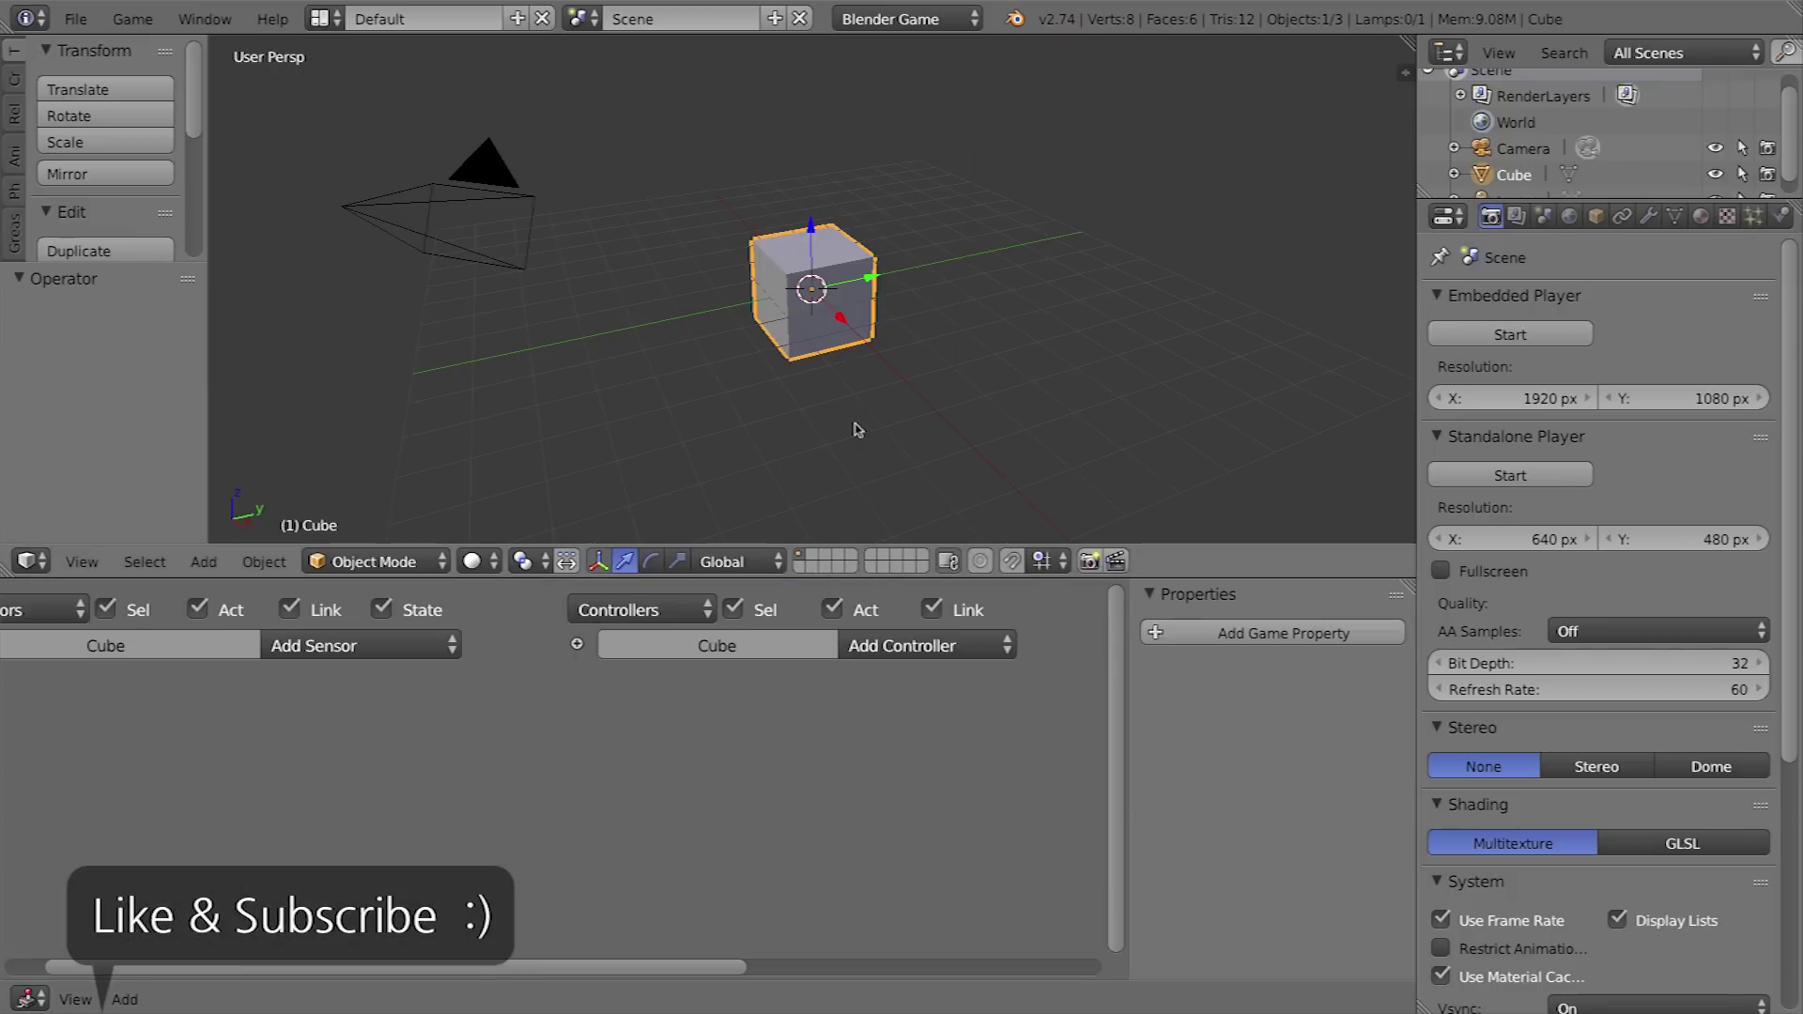
# - Delete the default cube
pyautogui.moveTo(775, 293); pyautogui.dragTo(926, 349, button='middle')
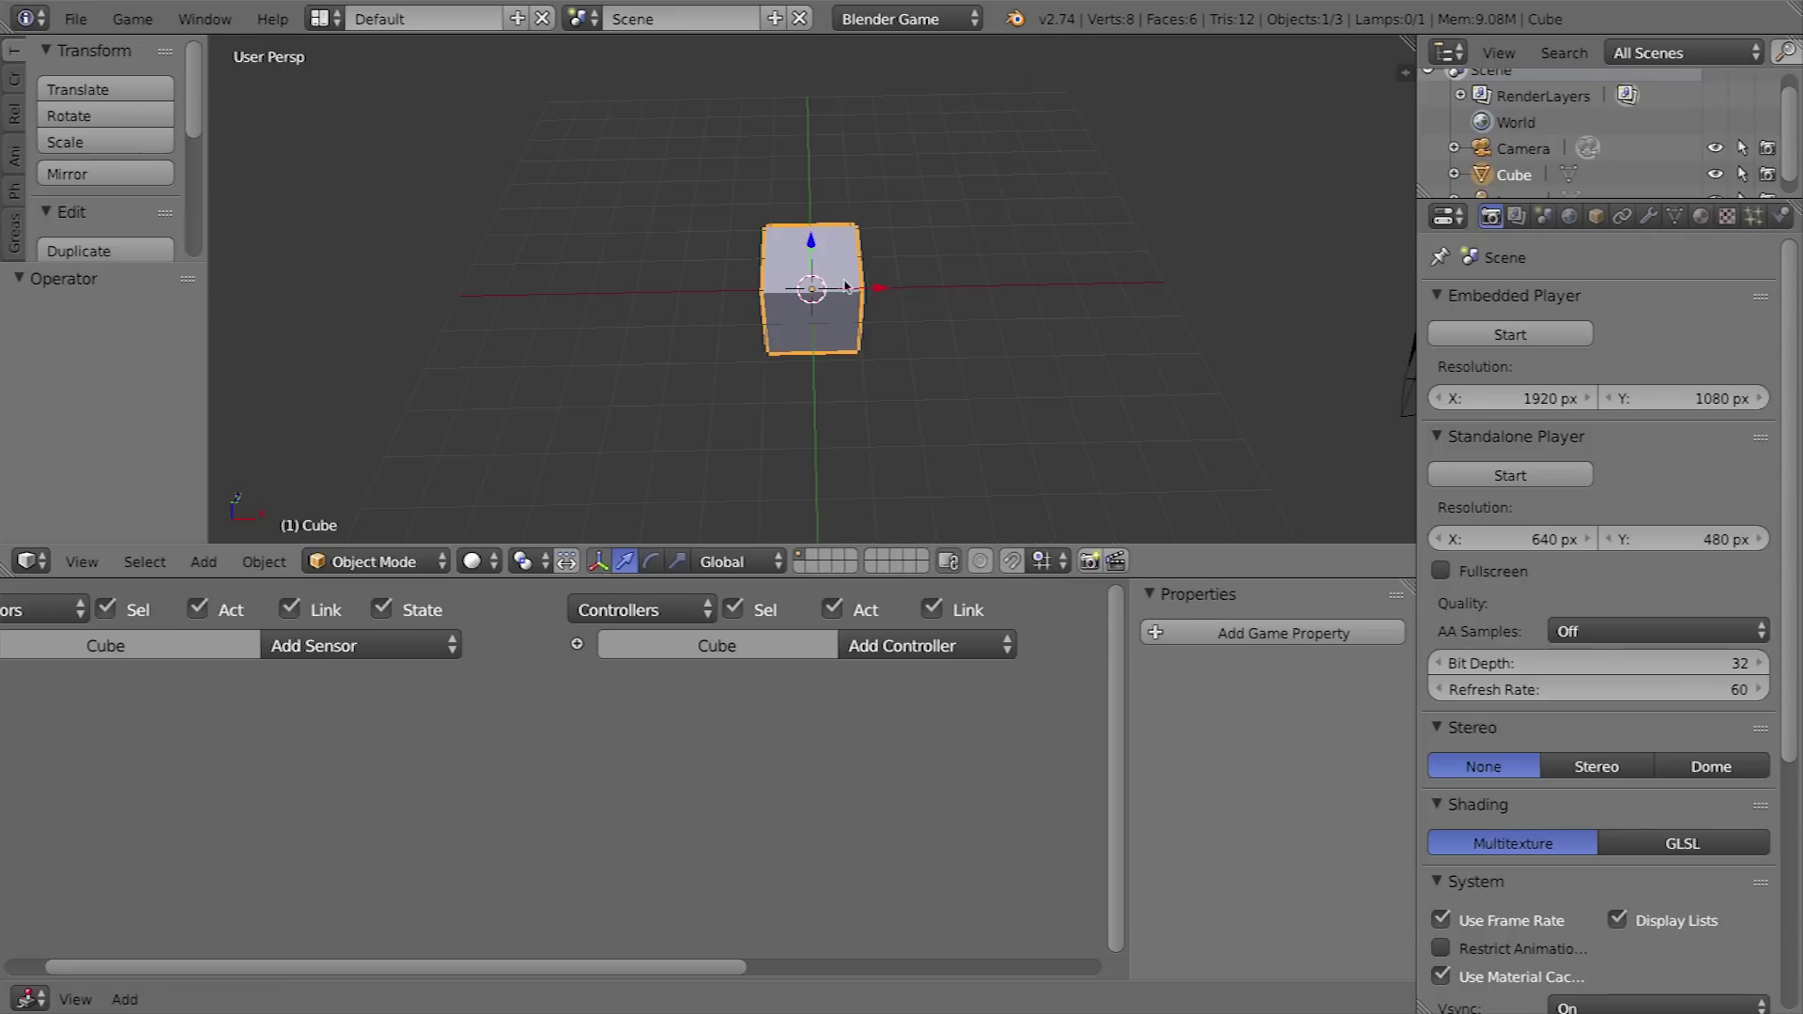
pyautogui.press('x')
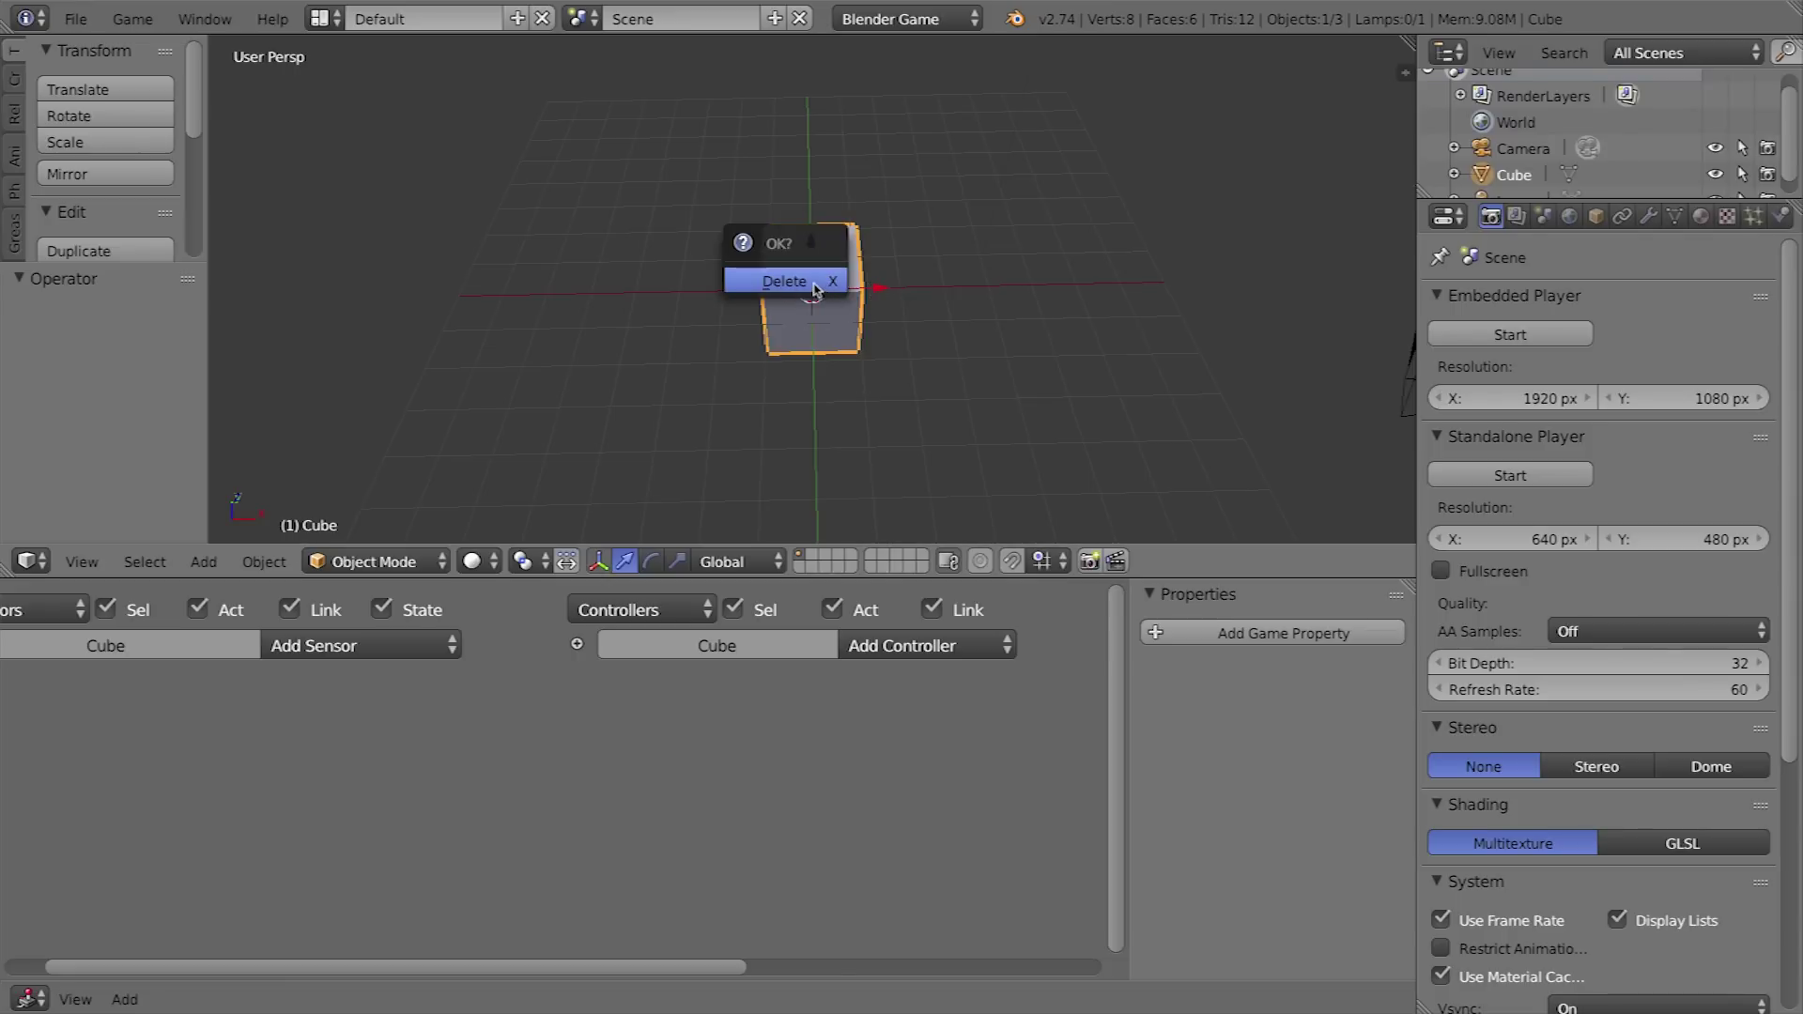
pyautogui.click(827, 291)
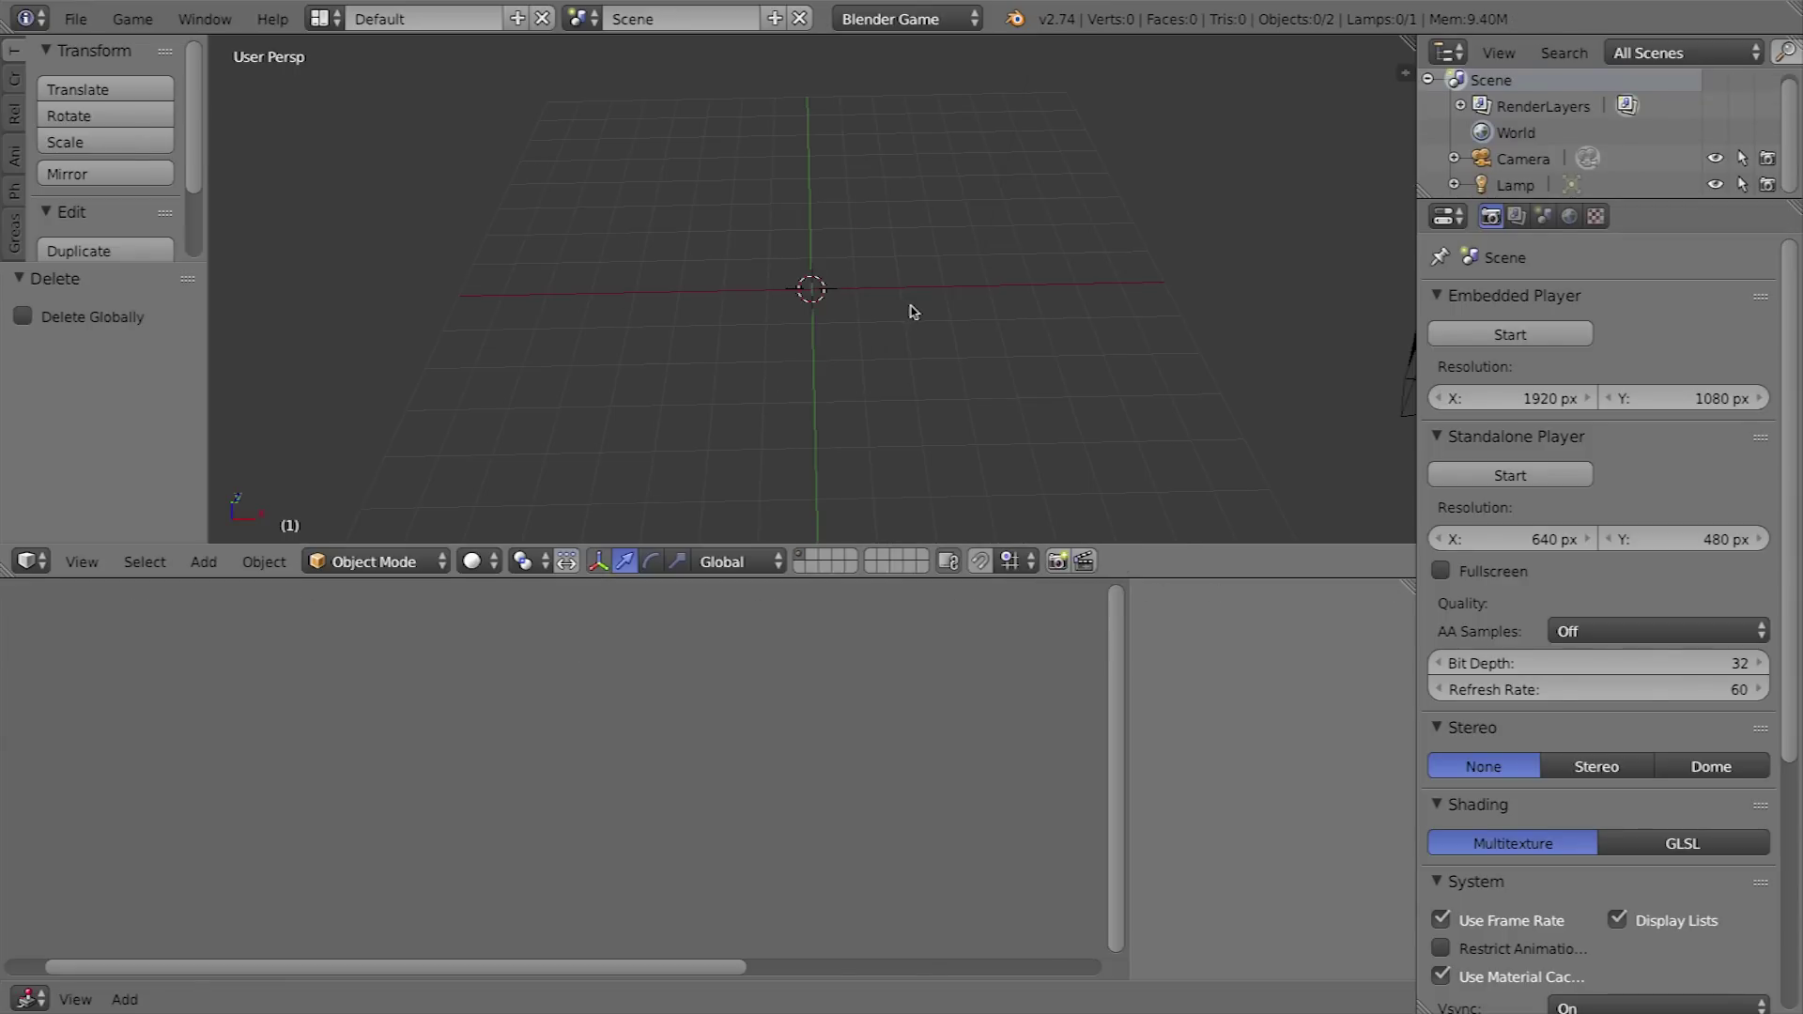
# - Add a 3D Text object at the scene origin
pyautogui.hotkey('shift', 'a')
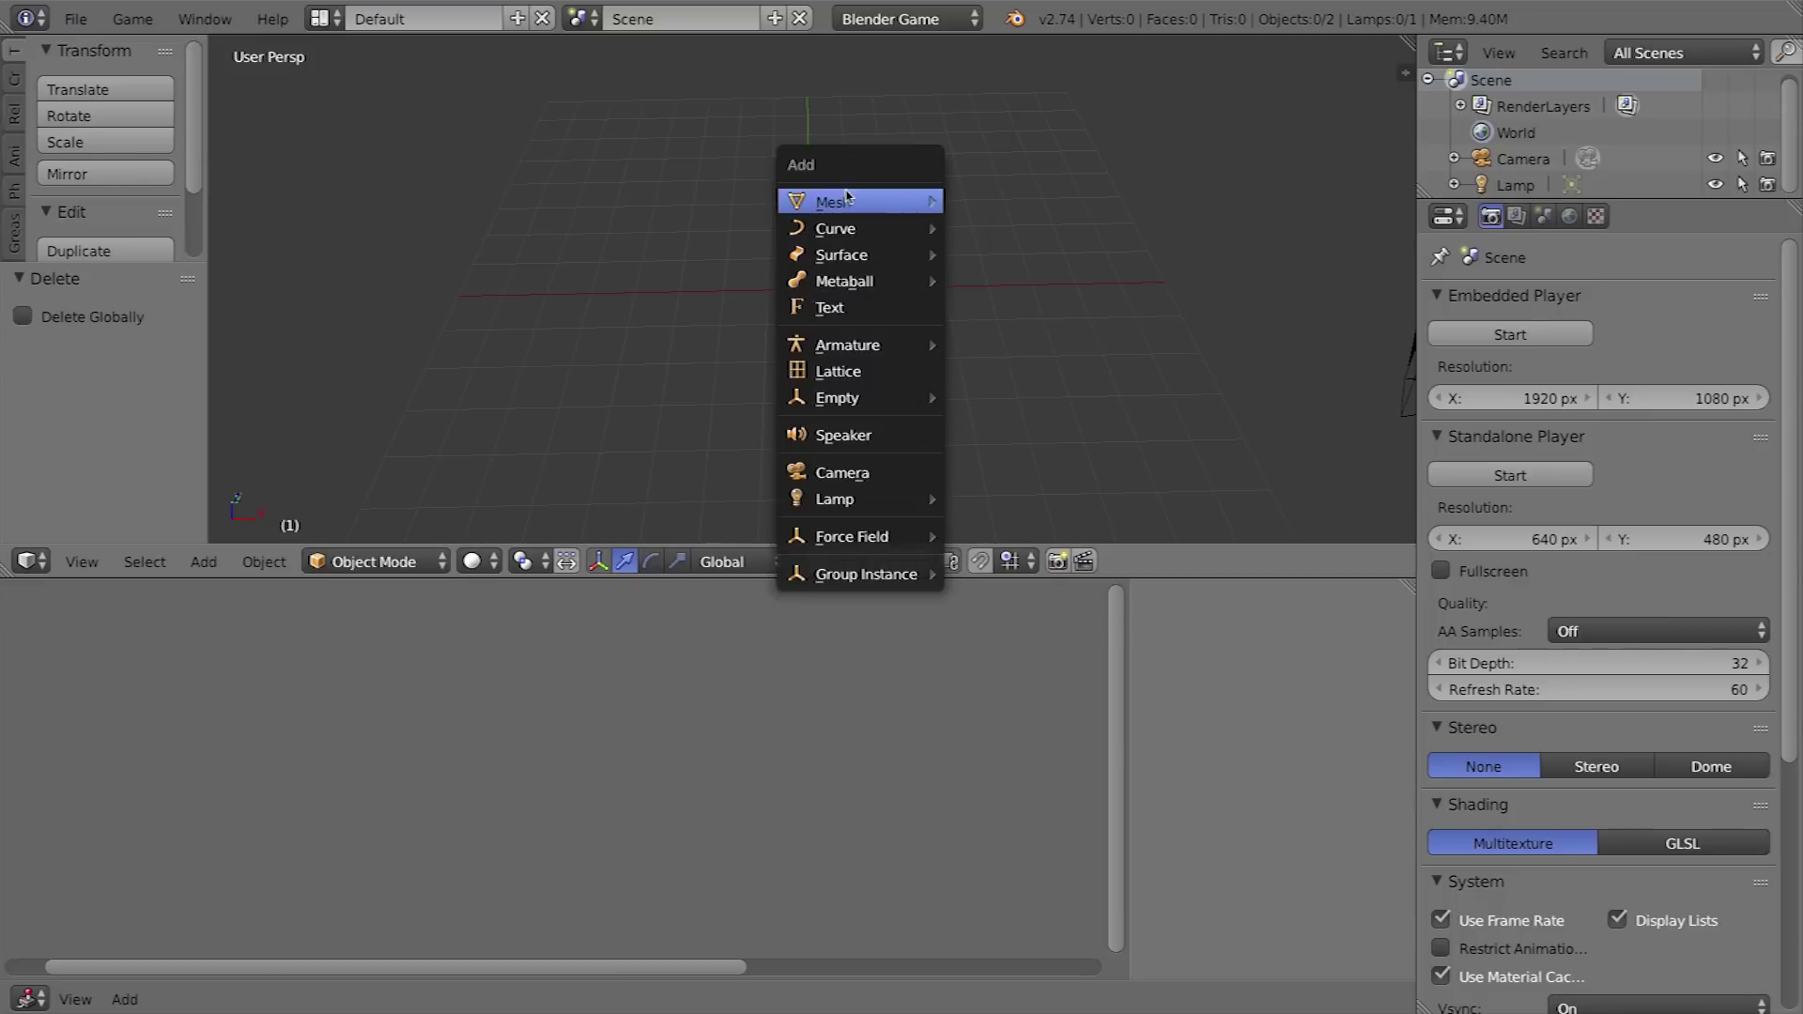
pyautogui.moveTo(918, 202)
pyautogui.click(831, 310)
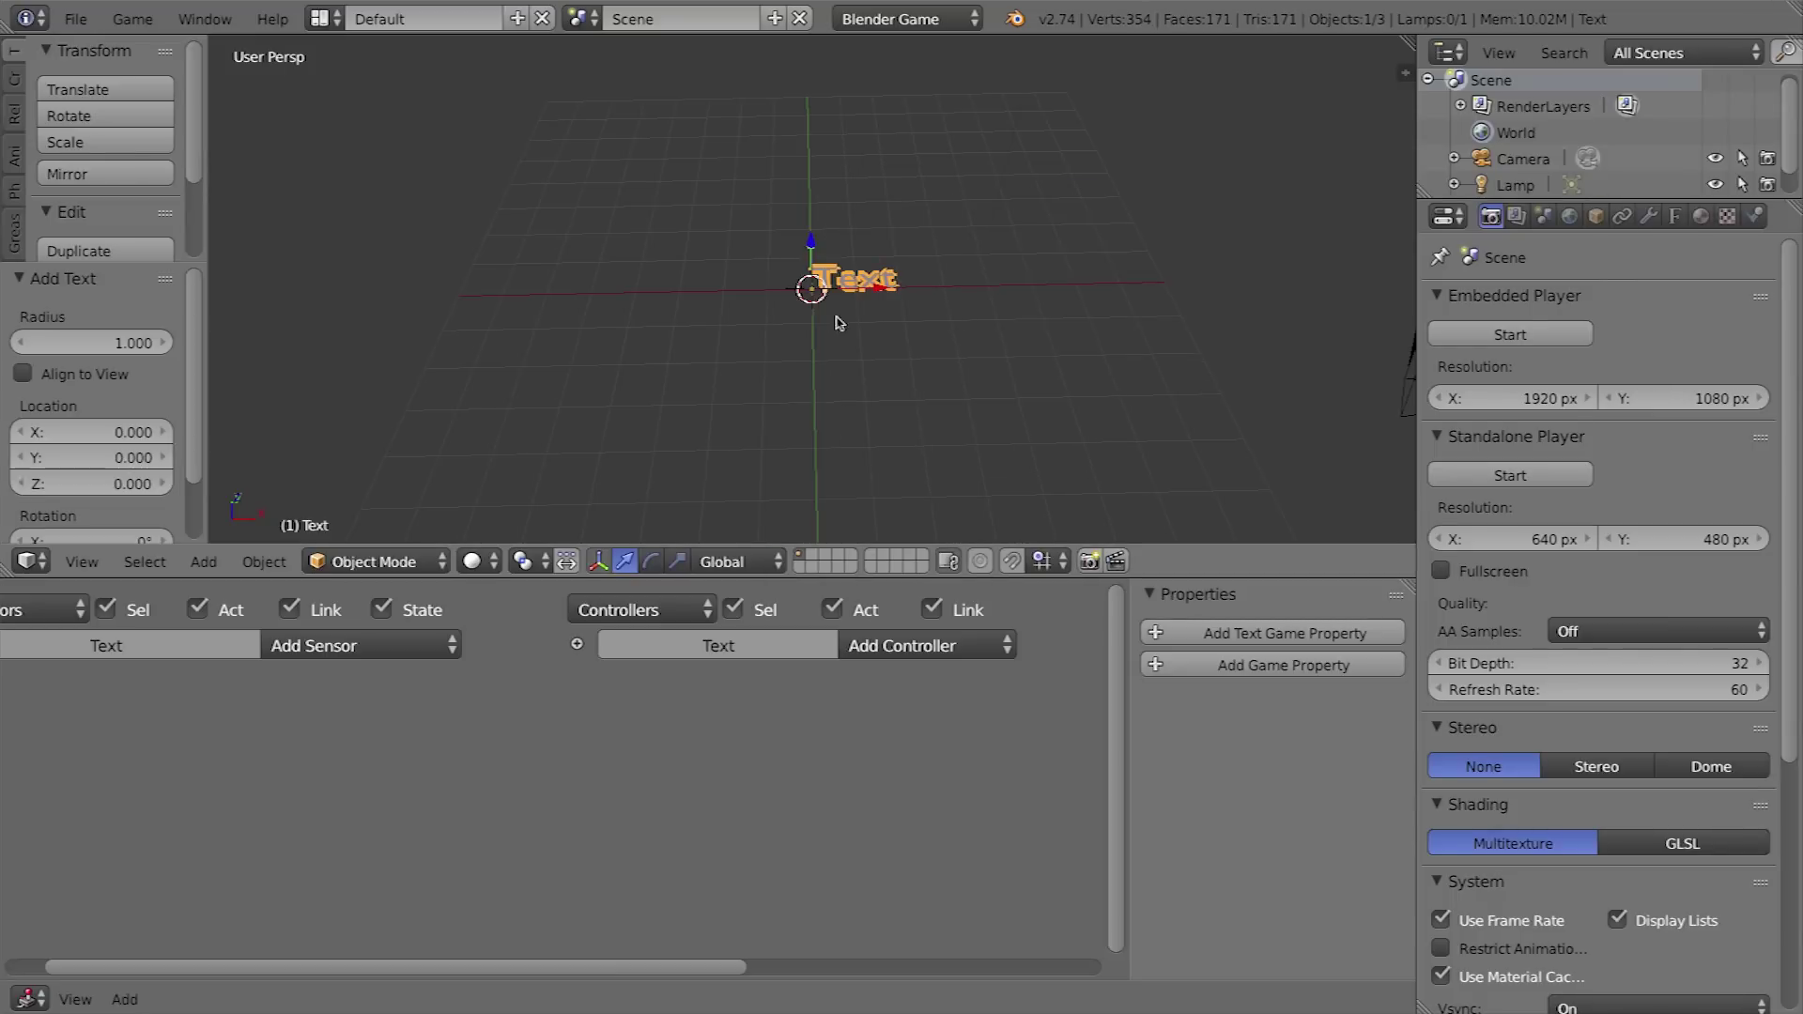
pyautogui.scroll(6, 805, 288)
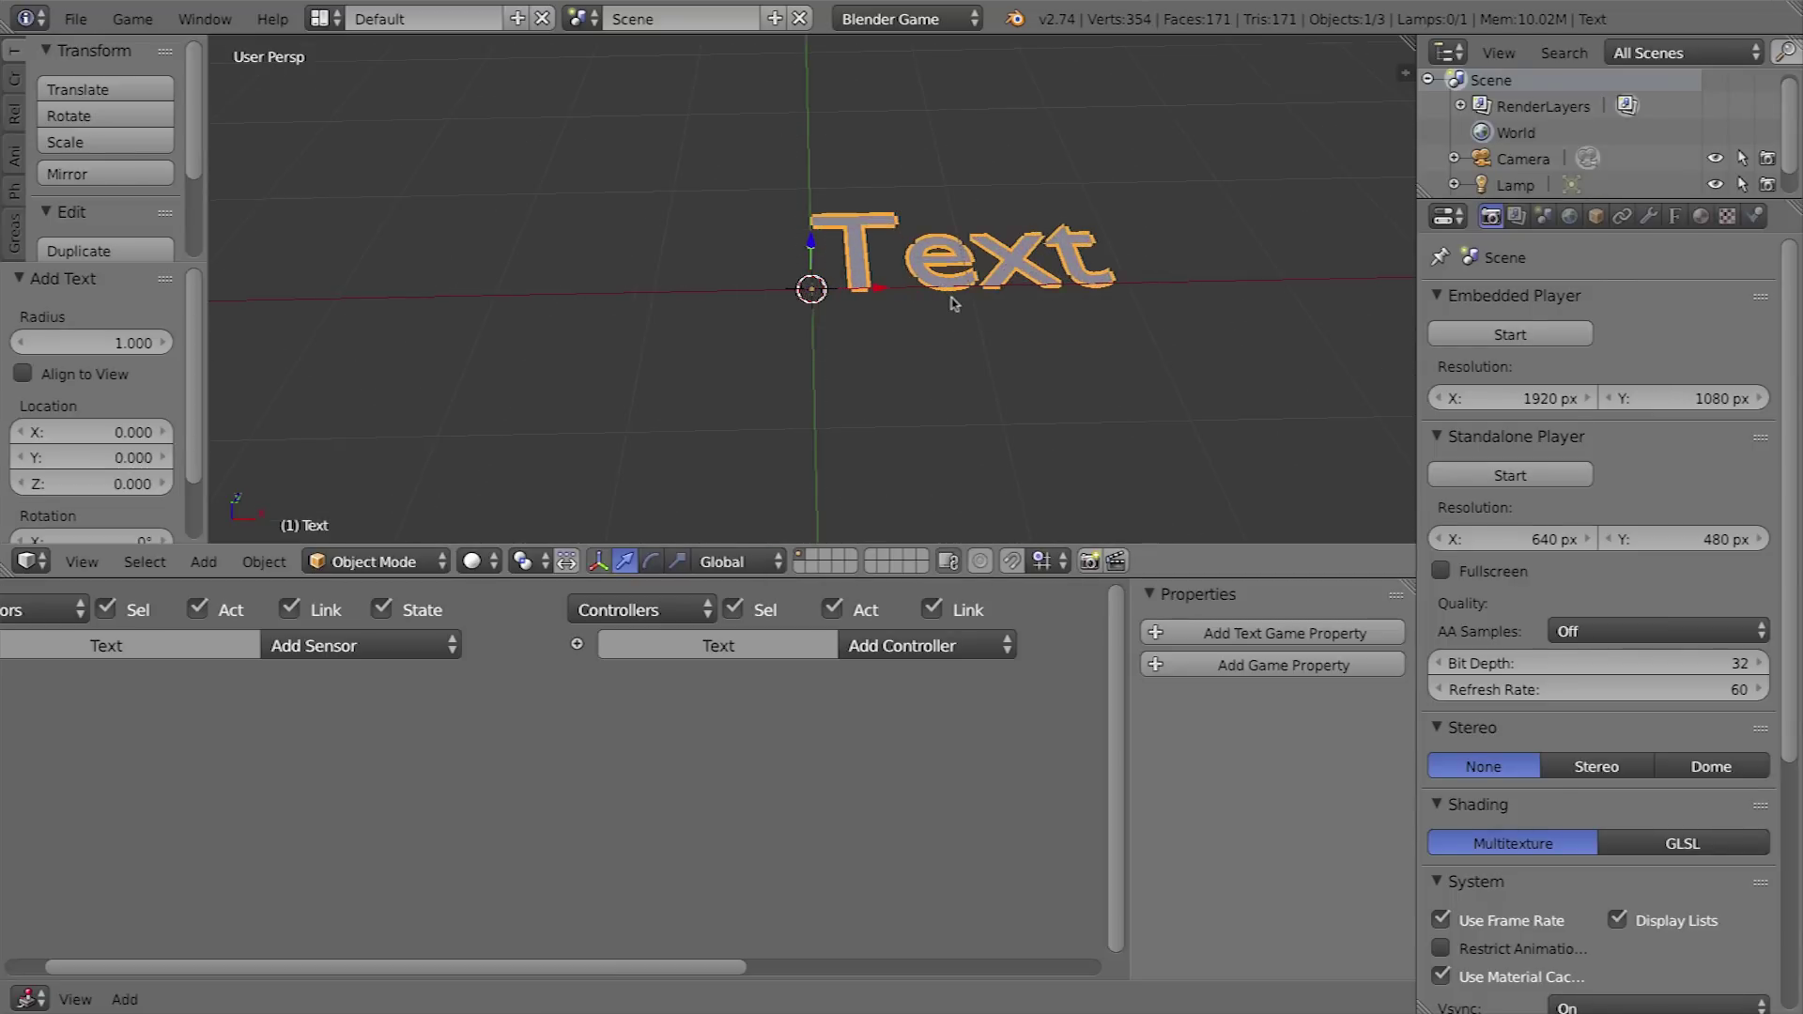
pyautogui.moveTo(951, 296); pyautogui.dragTo(797, 348, button='middle')
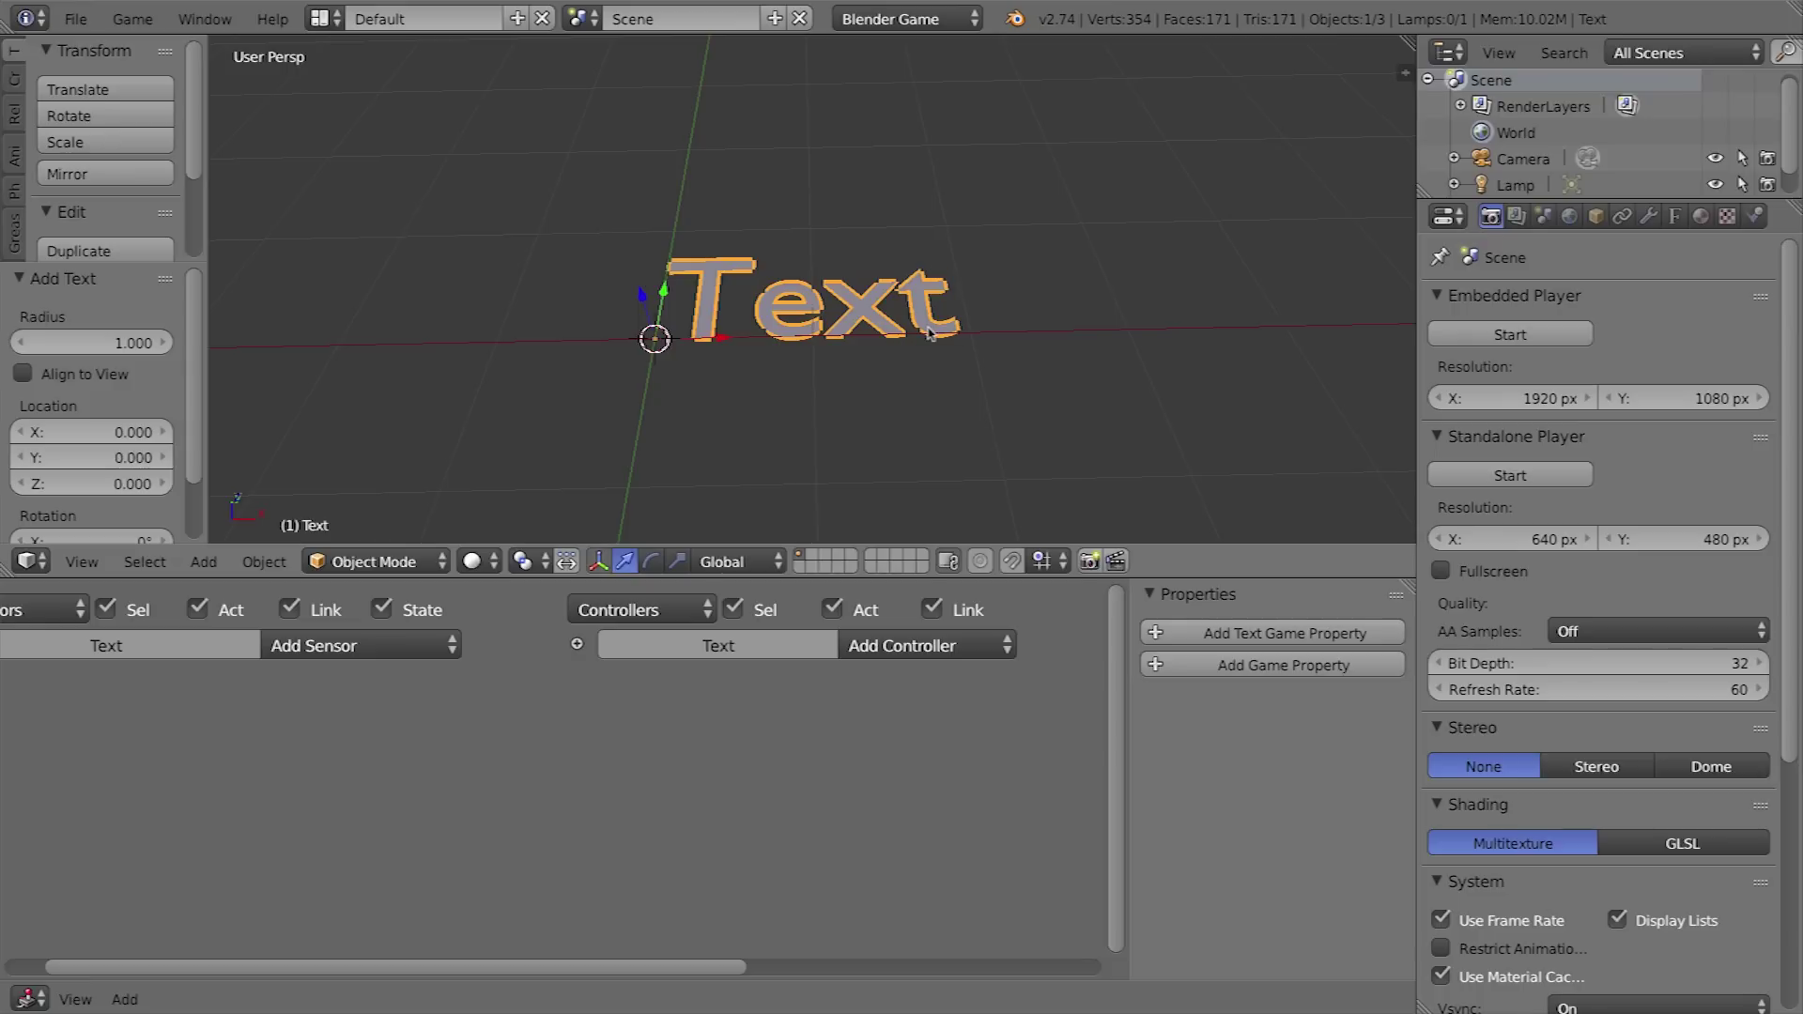
# - Change the text object's content from 'Text' to '5'
pyautogui.press('Tab')
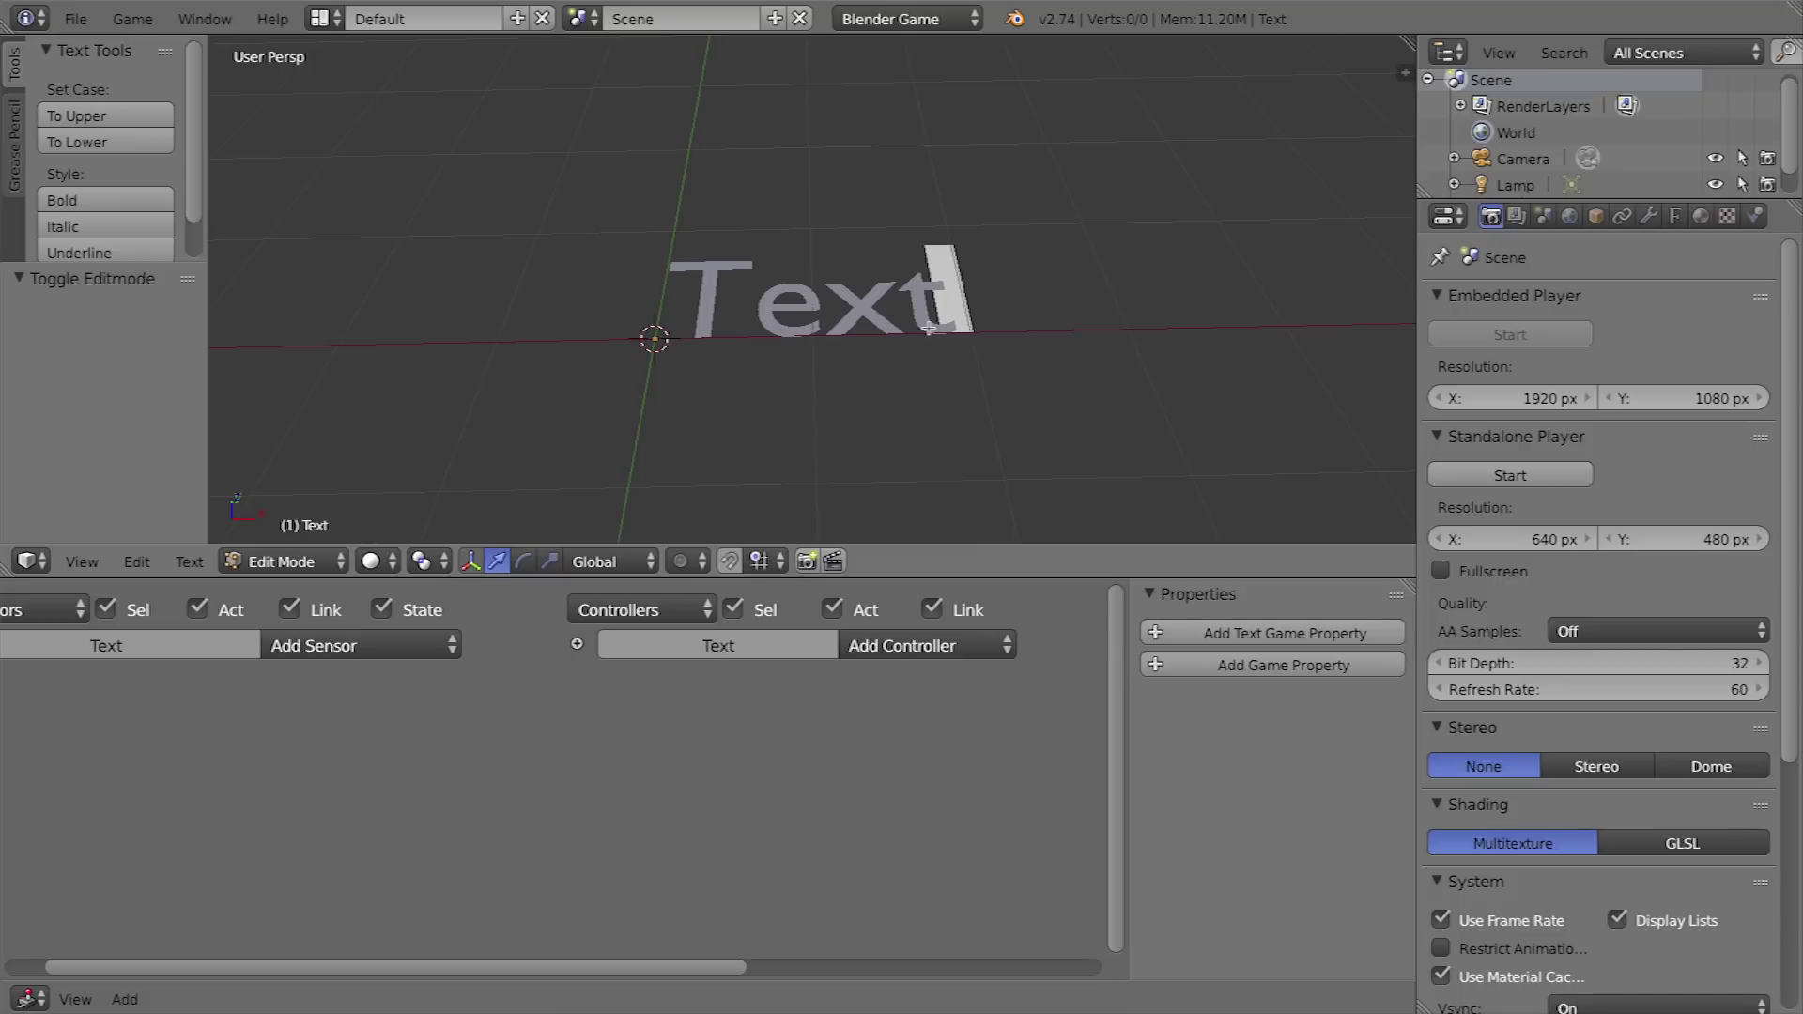
pyautogui.press('BackSpace')
pyautogui.press('BackSpace')
pyautogui.press('BackSpace')
pyautogui.press('BackSpace')
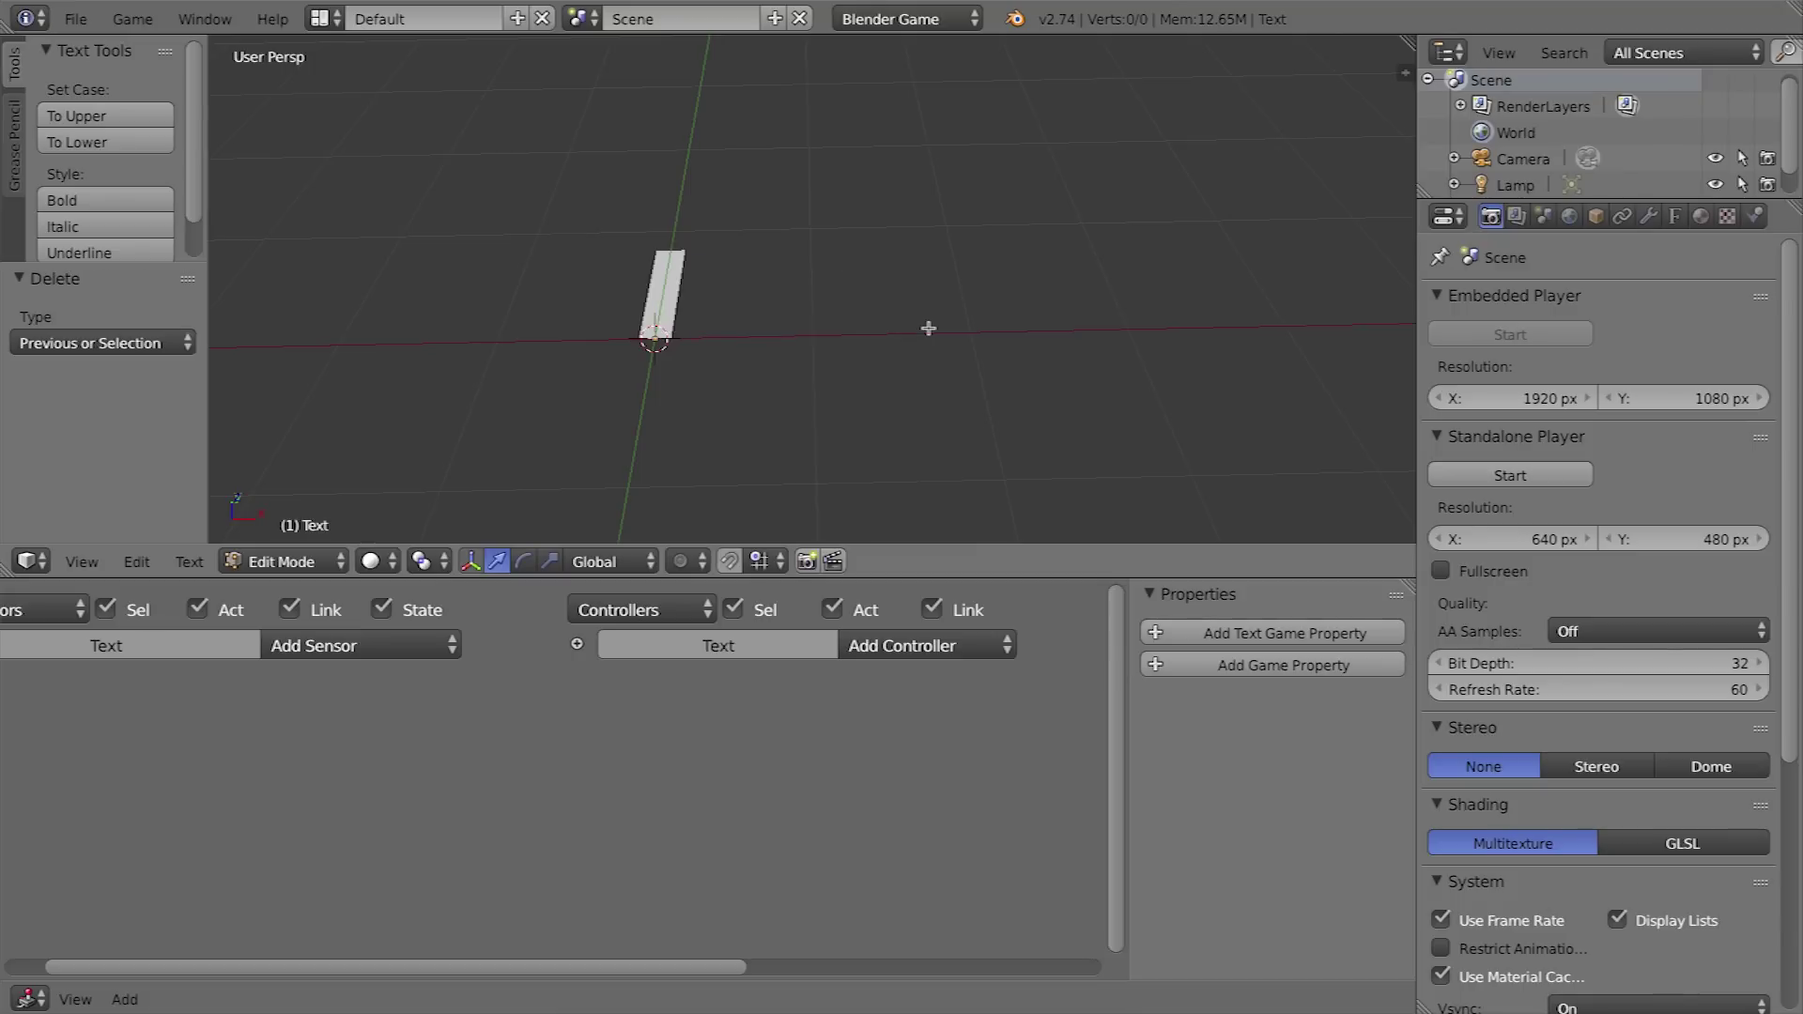
pyautogui.write('5')
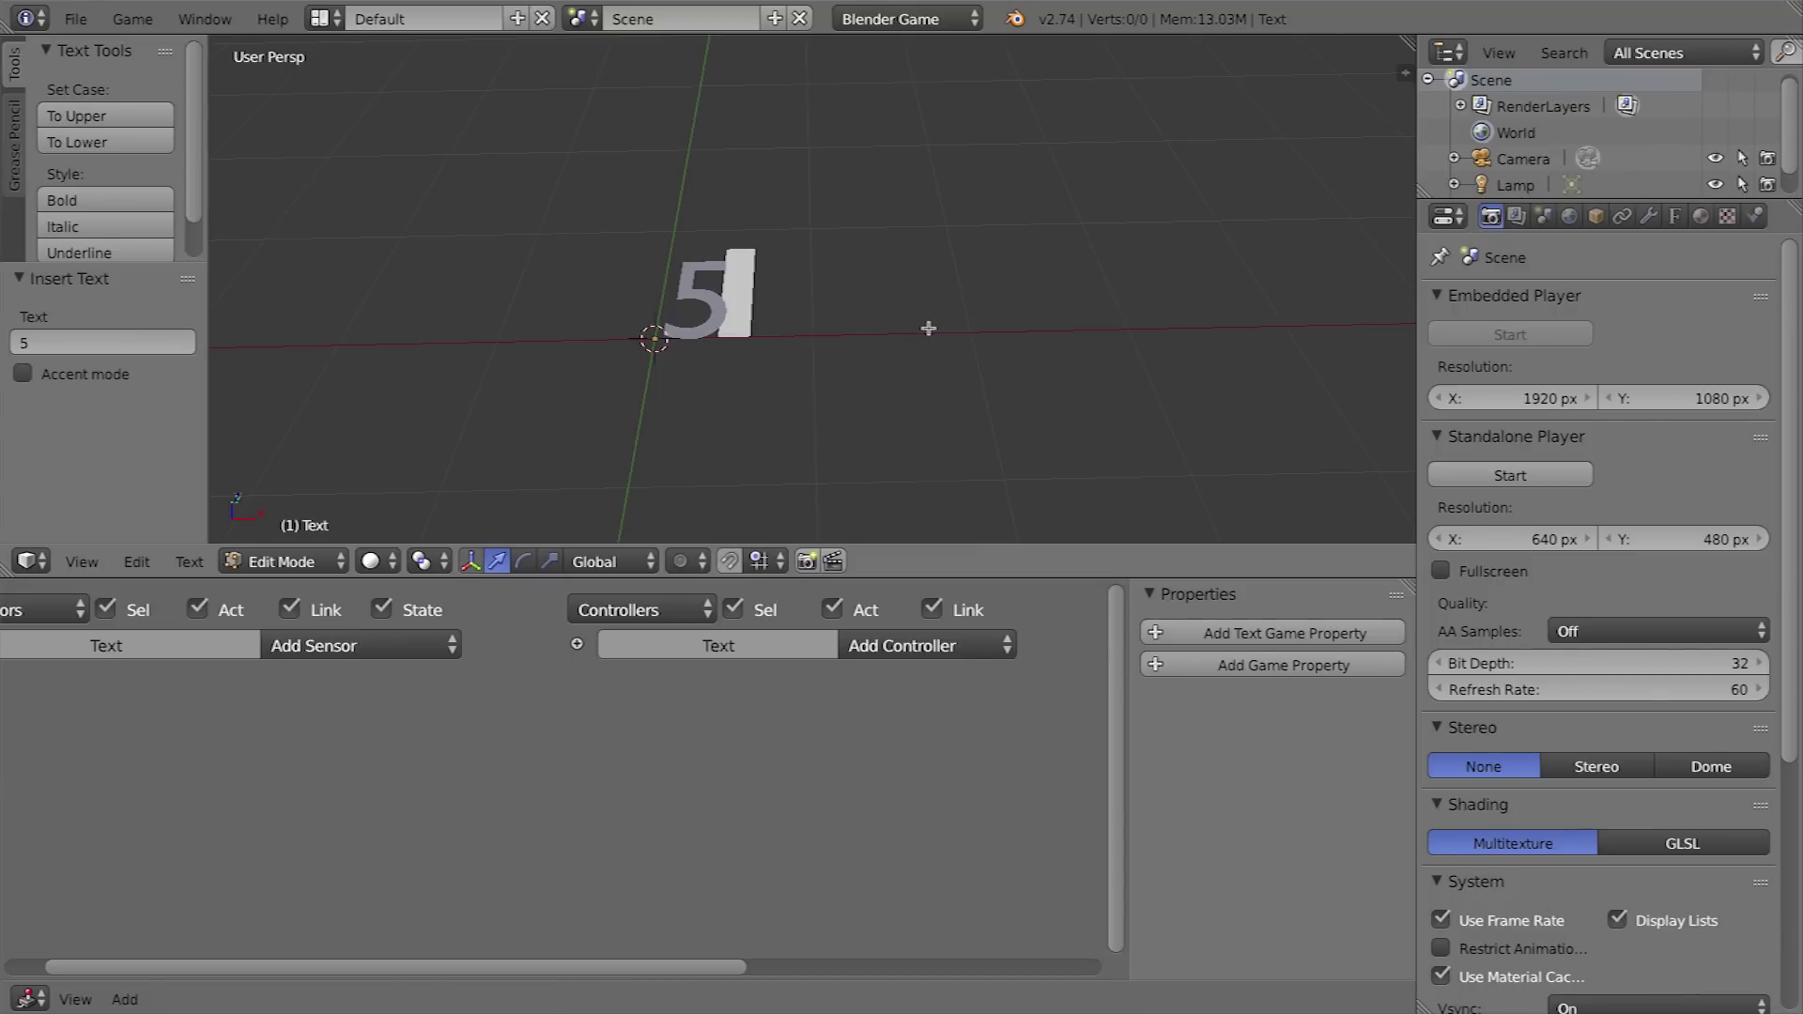
pyautogui.press('Tab')
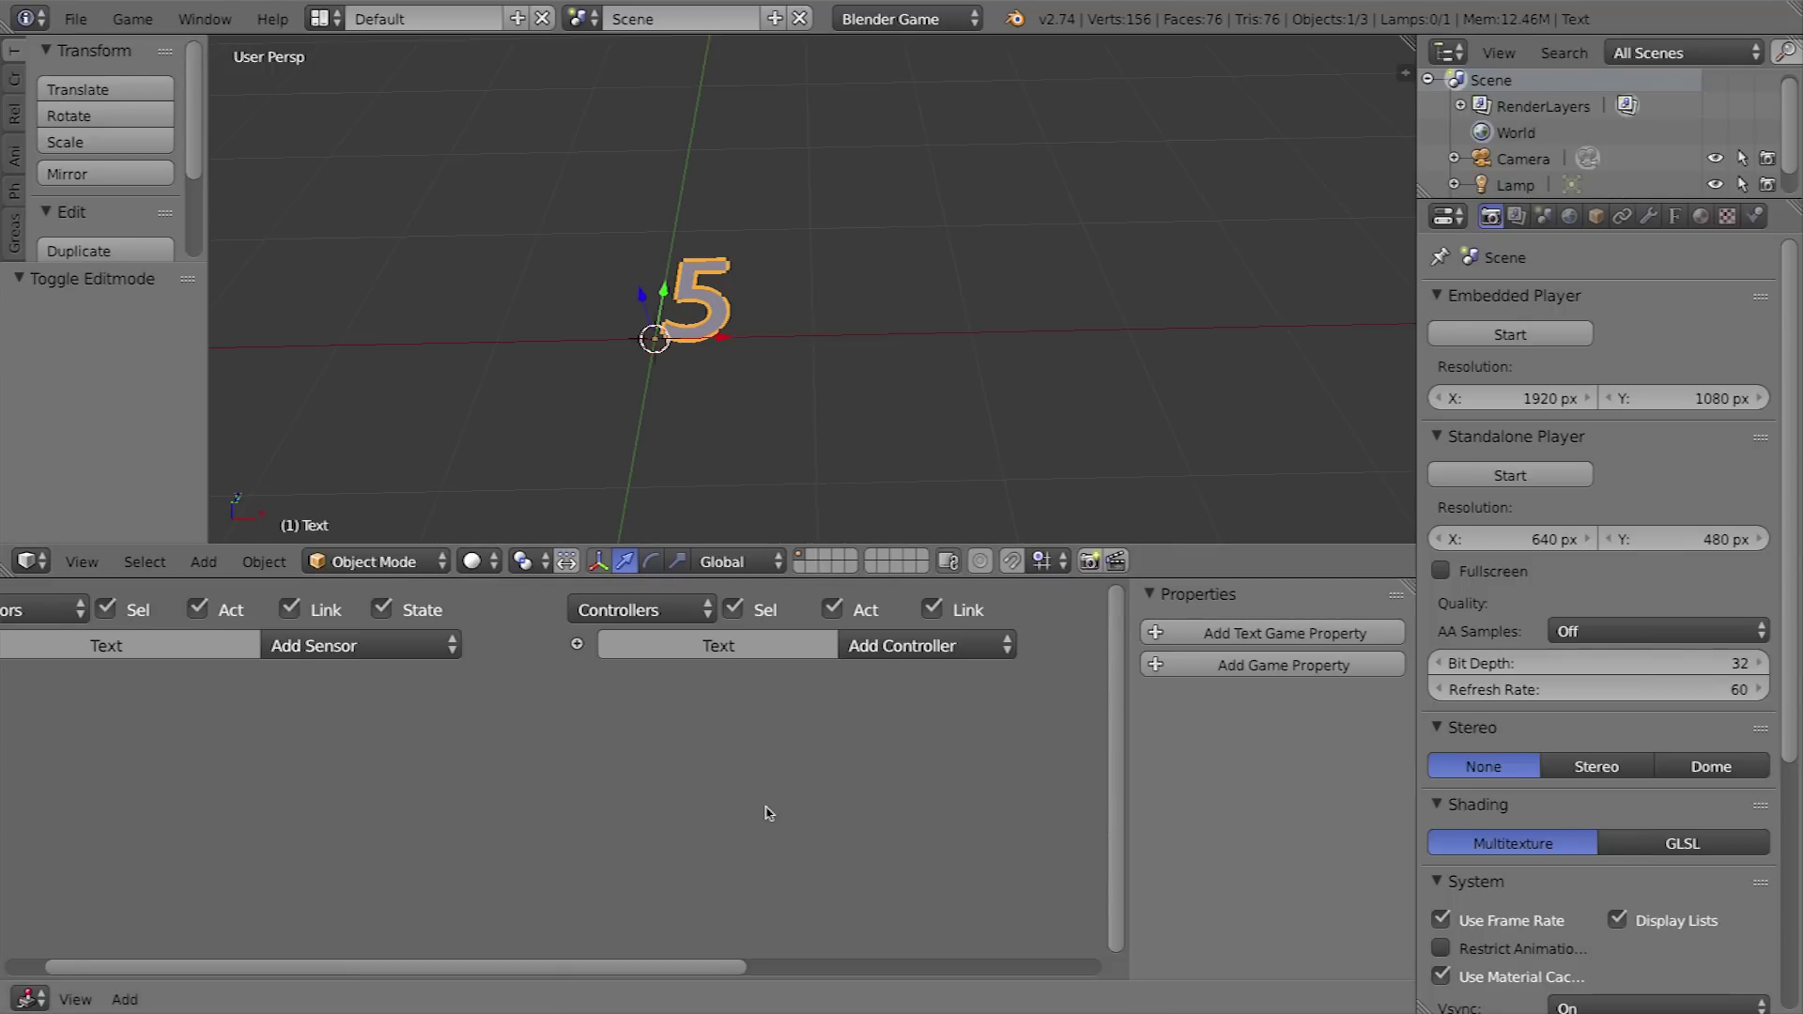
# - Give the text object a game property named Text with type Integer
pyautogui.press('n')
pyautogui.press('n')
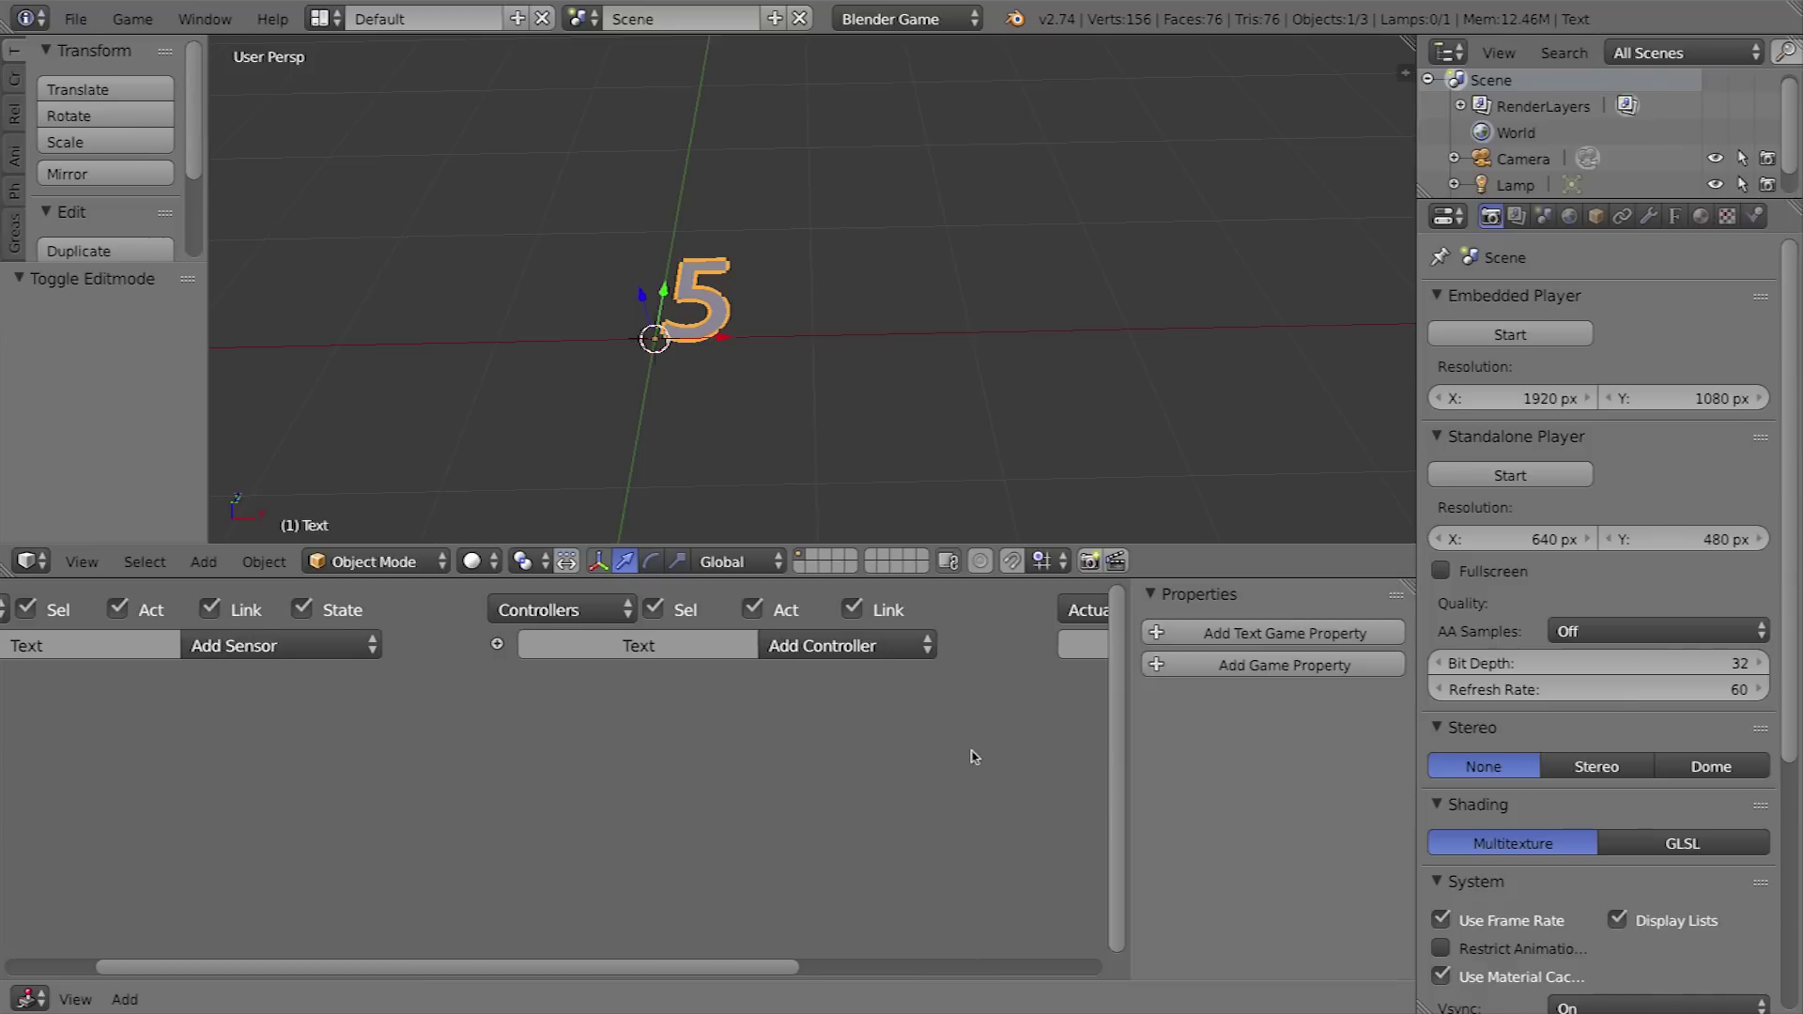
pyautogui.press('n')
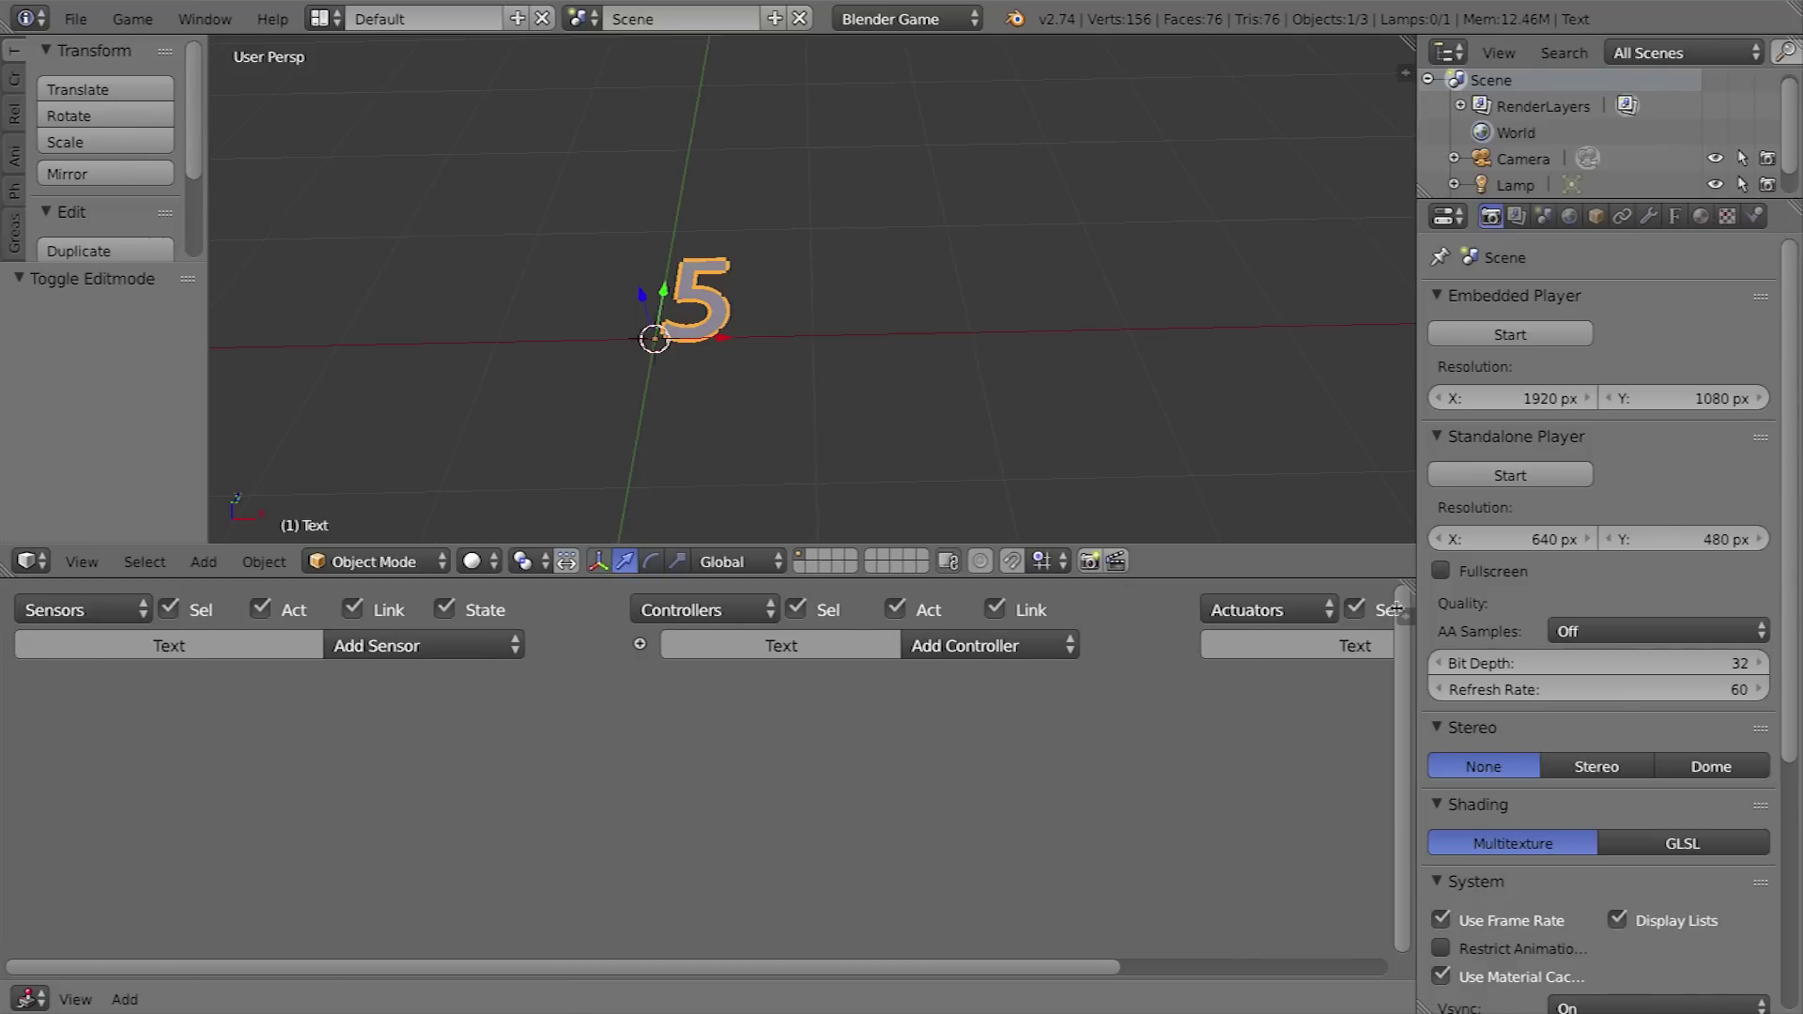
pyautogui.press('n')
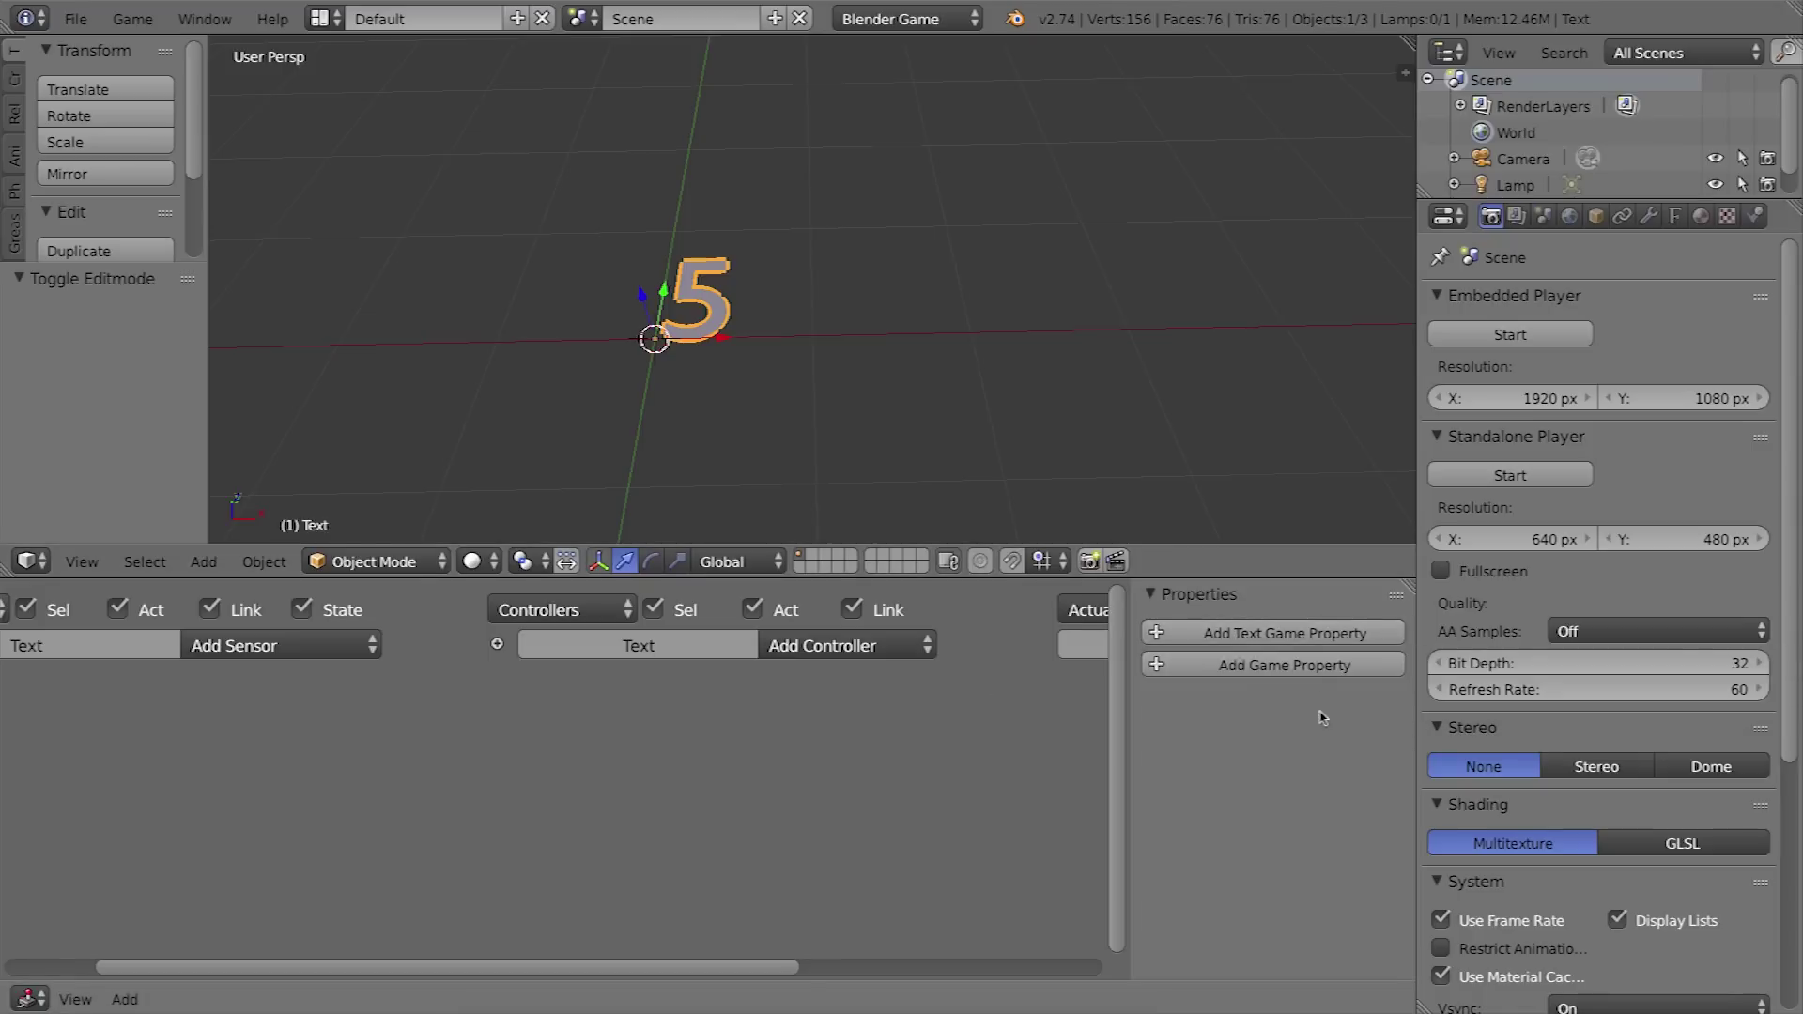
pyautogui.click(1267, 641)
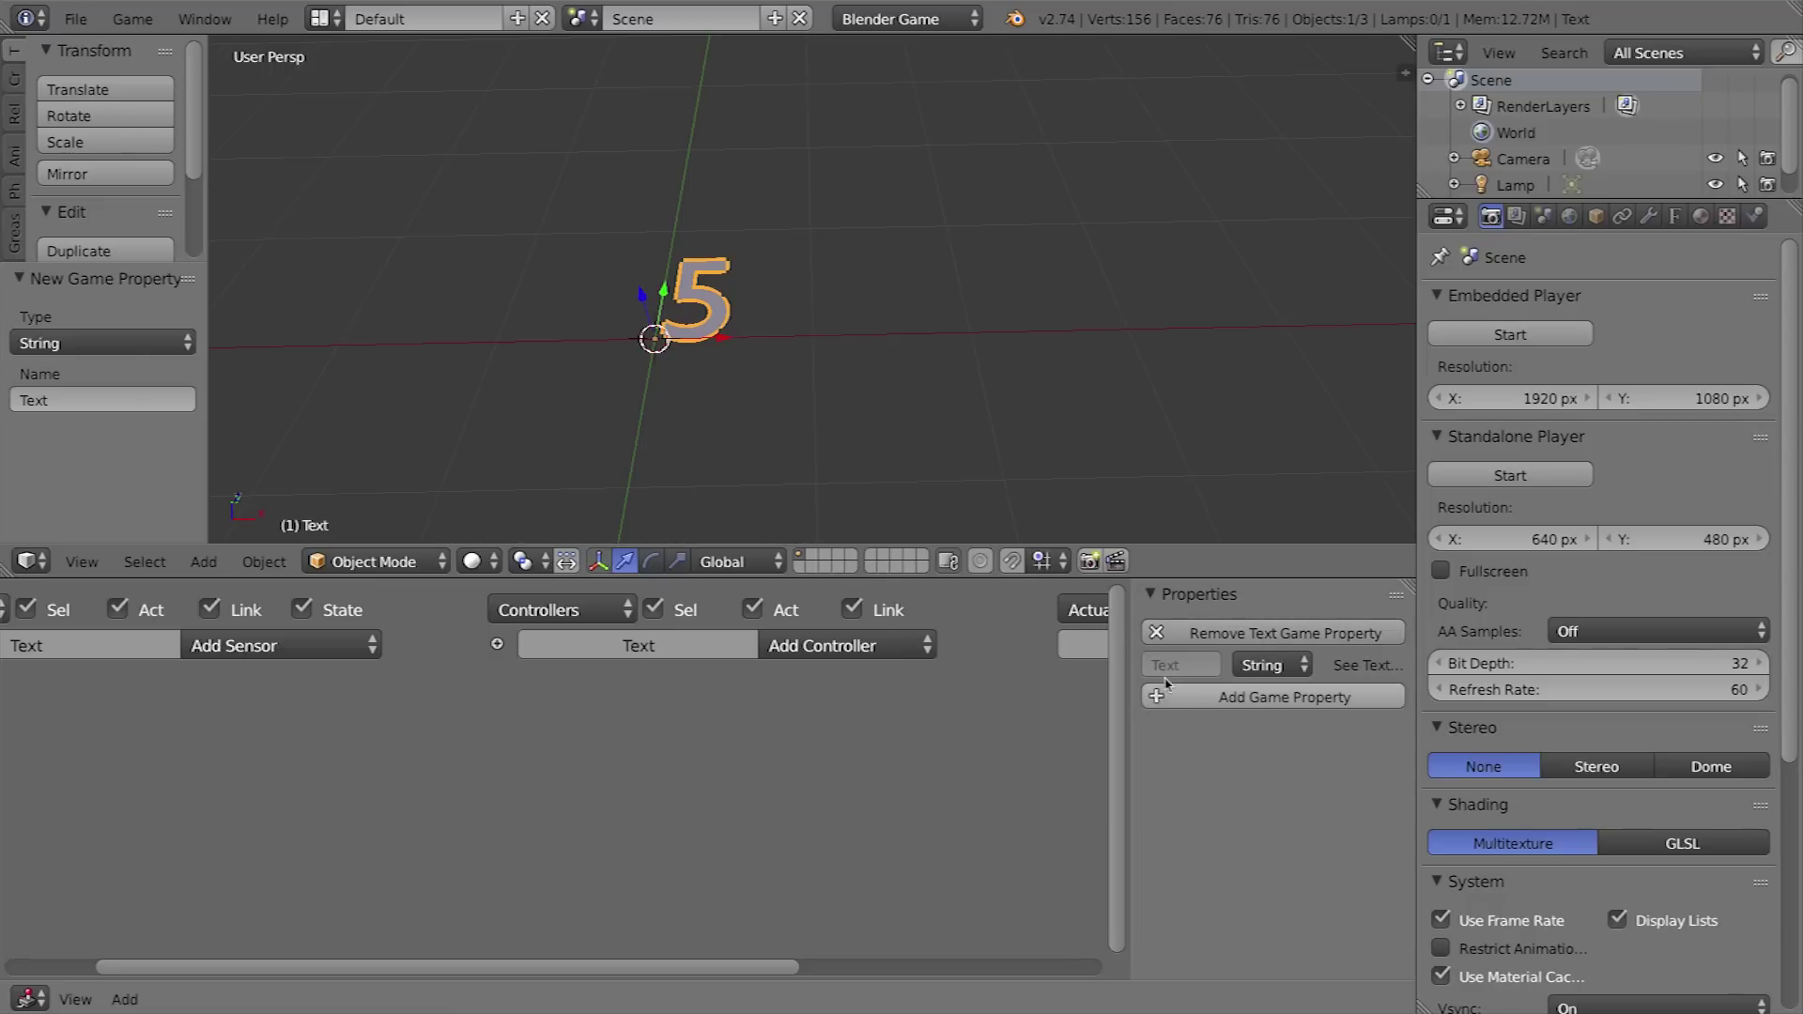
pyautogui.moveTo(1130, 665); pyautogui.dragTo(1080, 665)
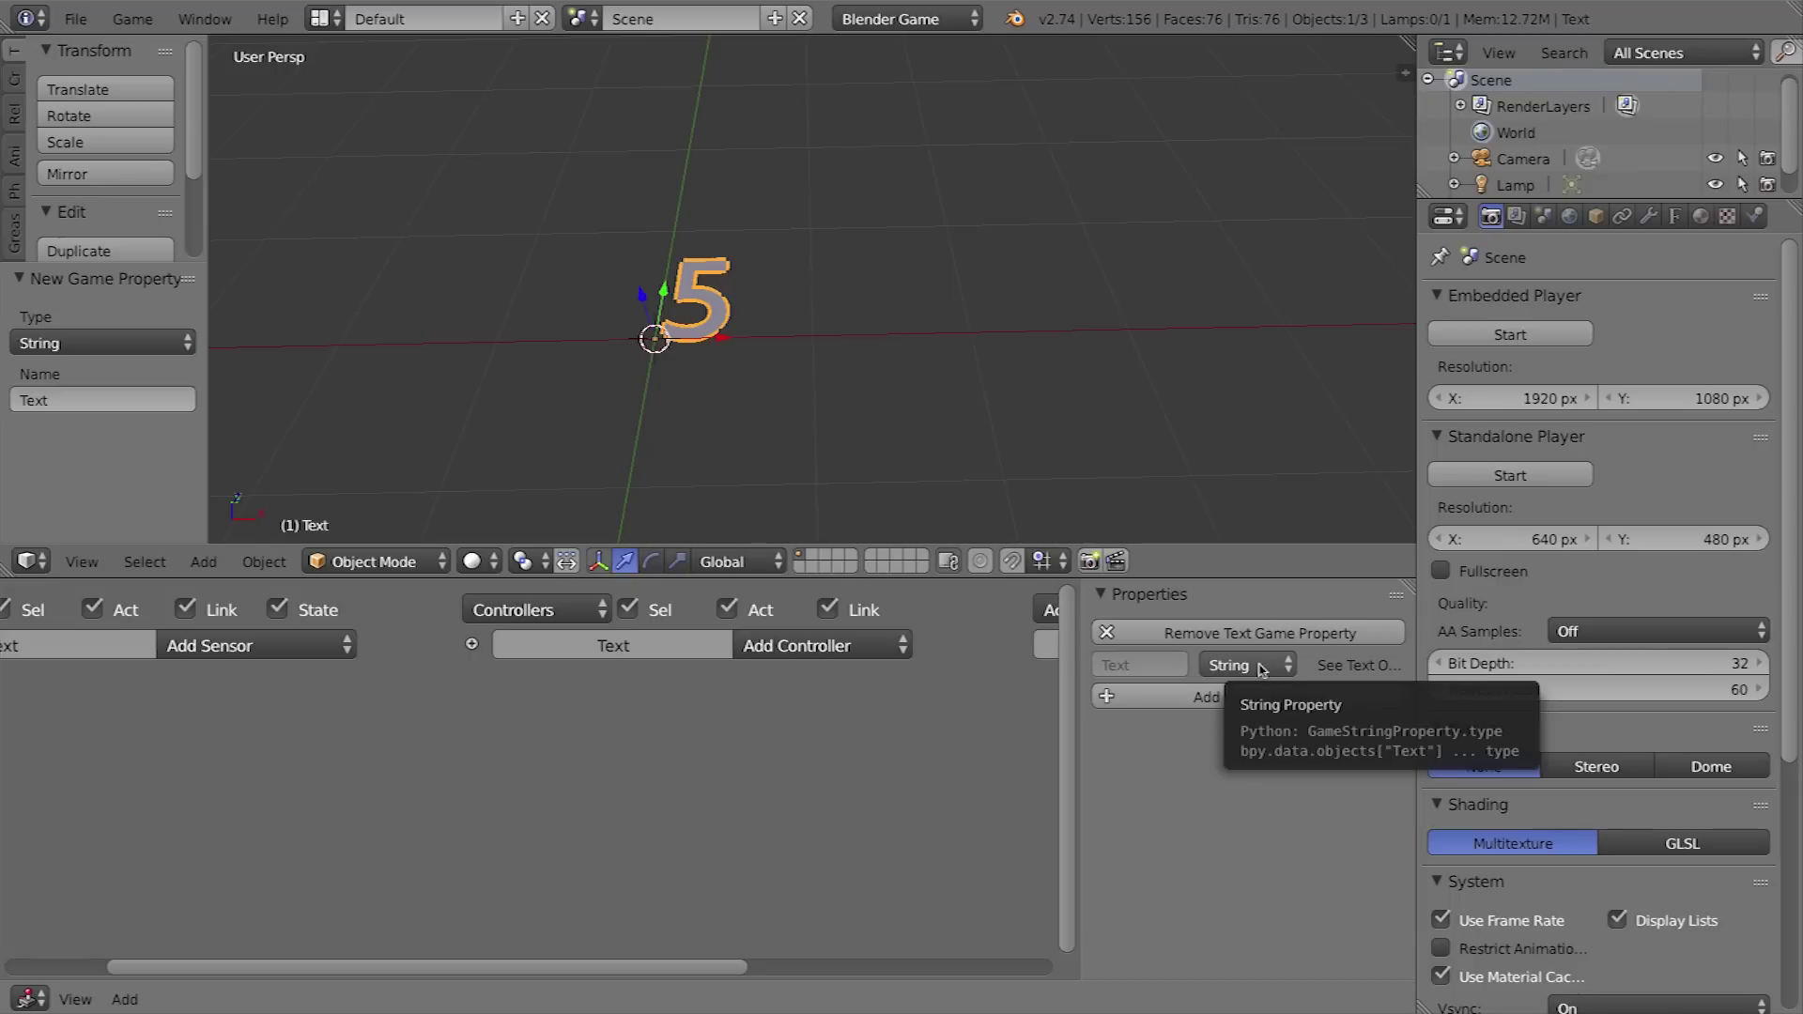
pyautogui.click(1264, 666)
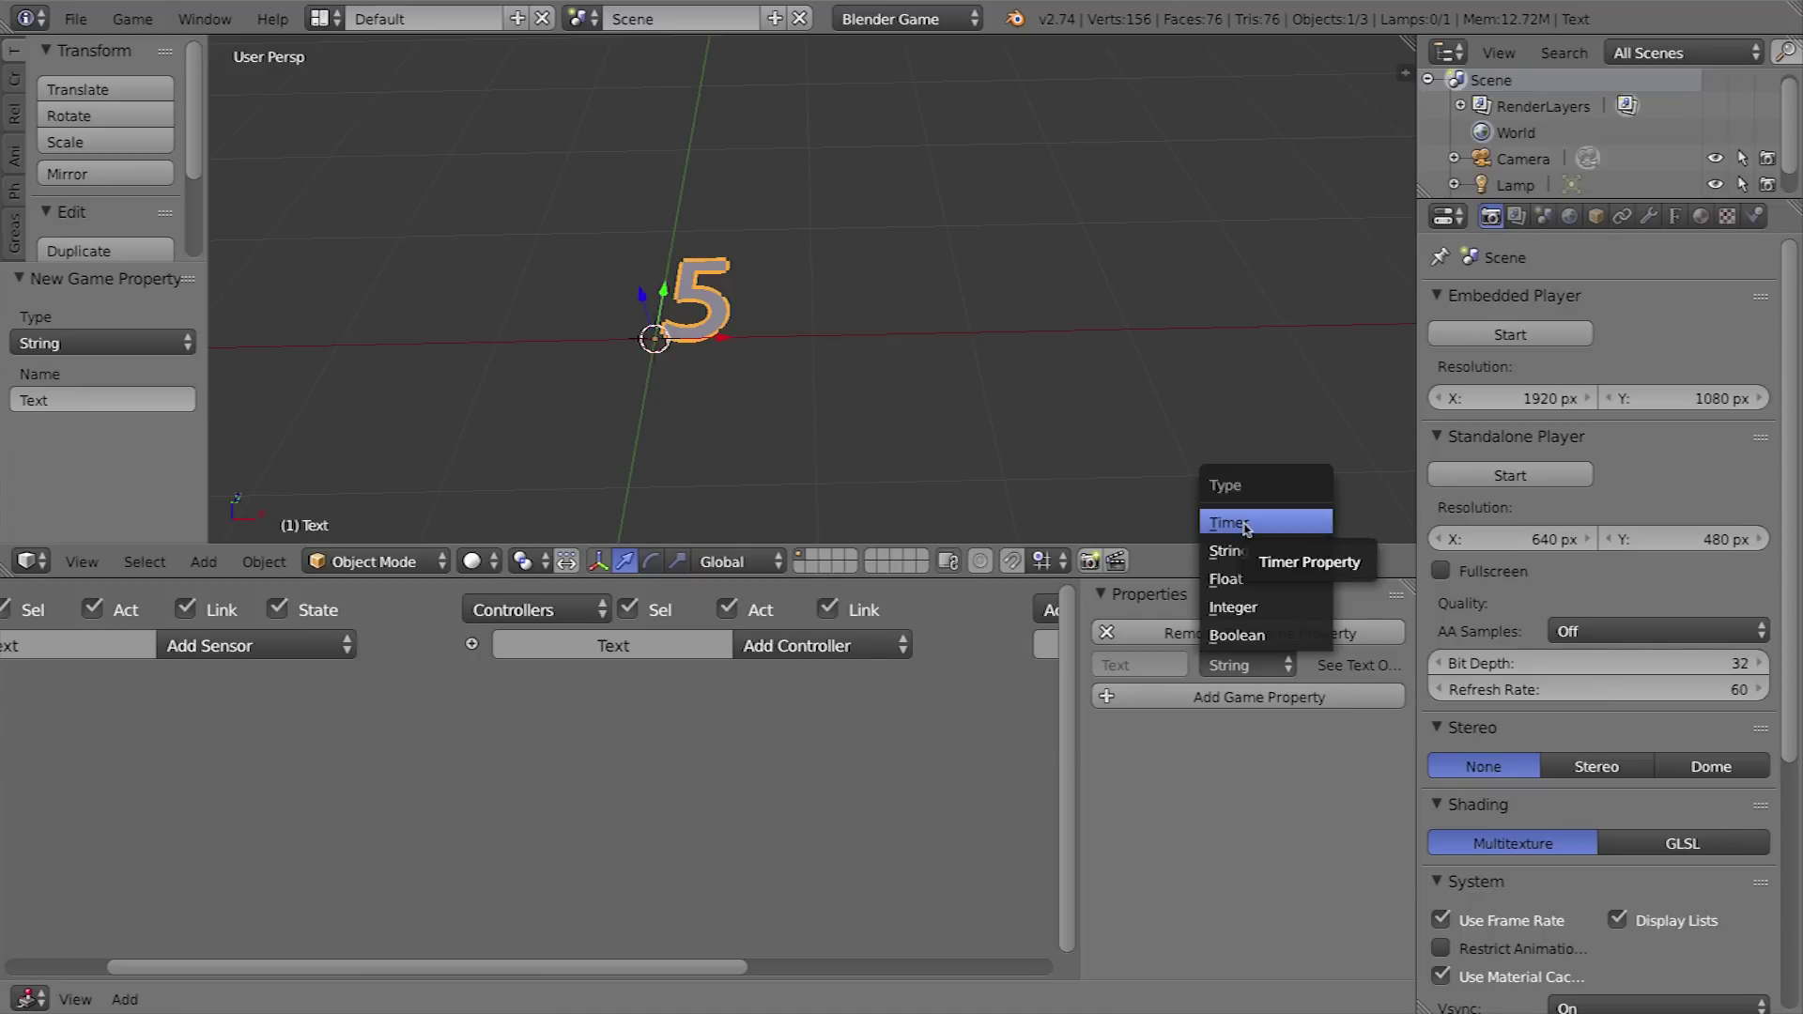
pyautogui.click(1232, 608)
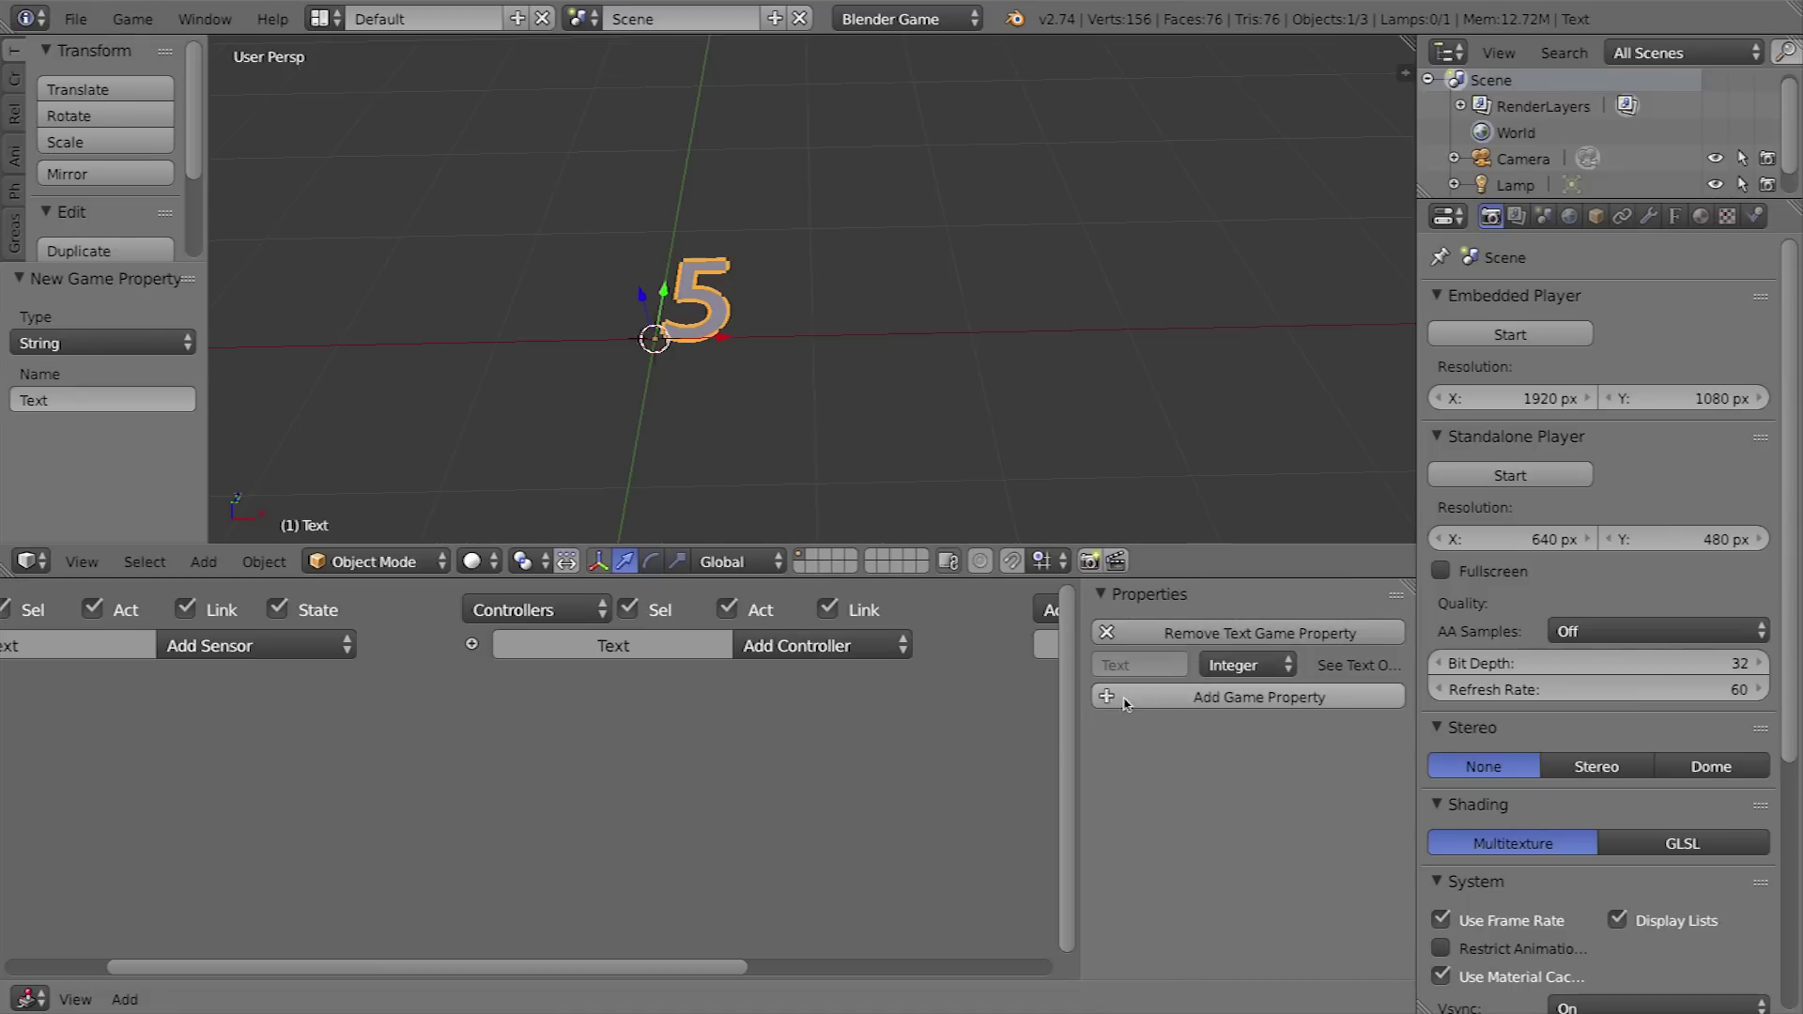
# - Add an Always sensor to the text object and enable its TRUE level pulse
pyautogui.press('n')
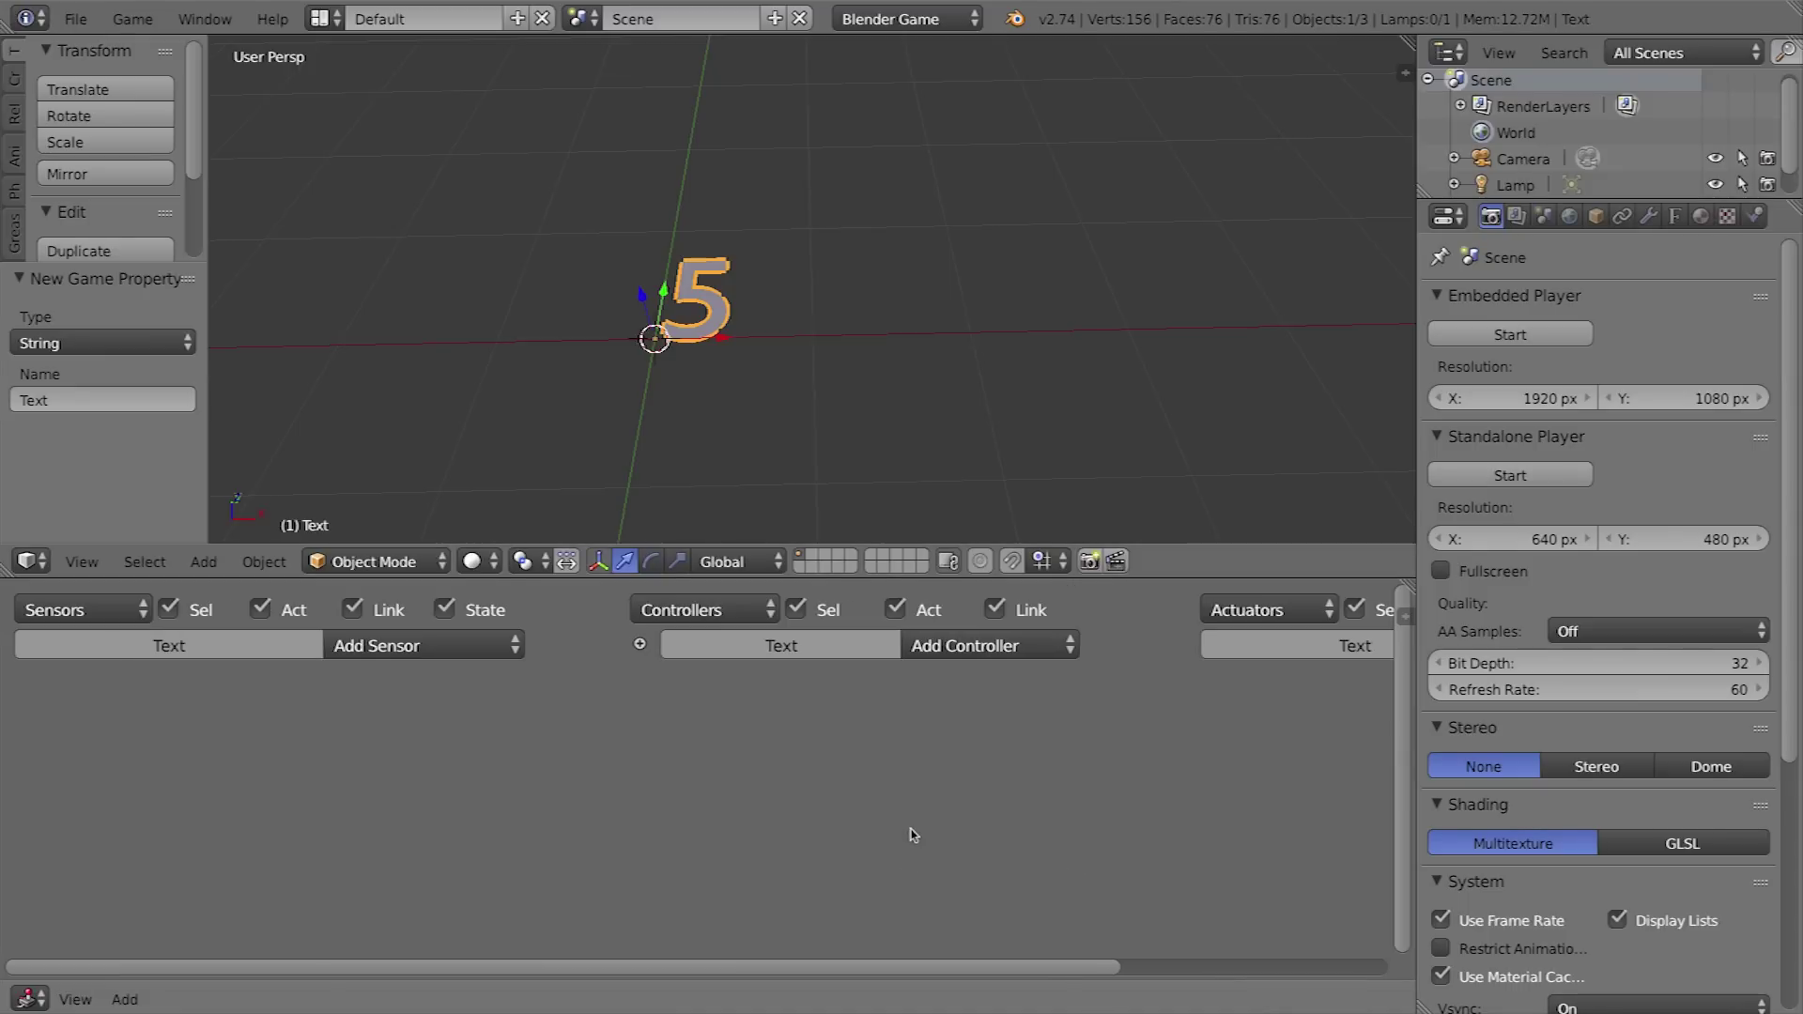
pyautogui.keyDown('ctrl'); pyautogui.moveTo(985, 796); pyautogui.dragTo(910, 736, button='middle'); pyautogui.keyUp('ctrl')
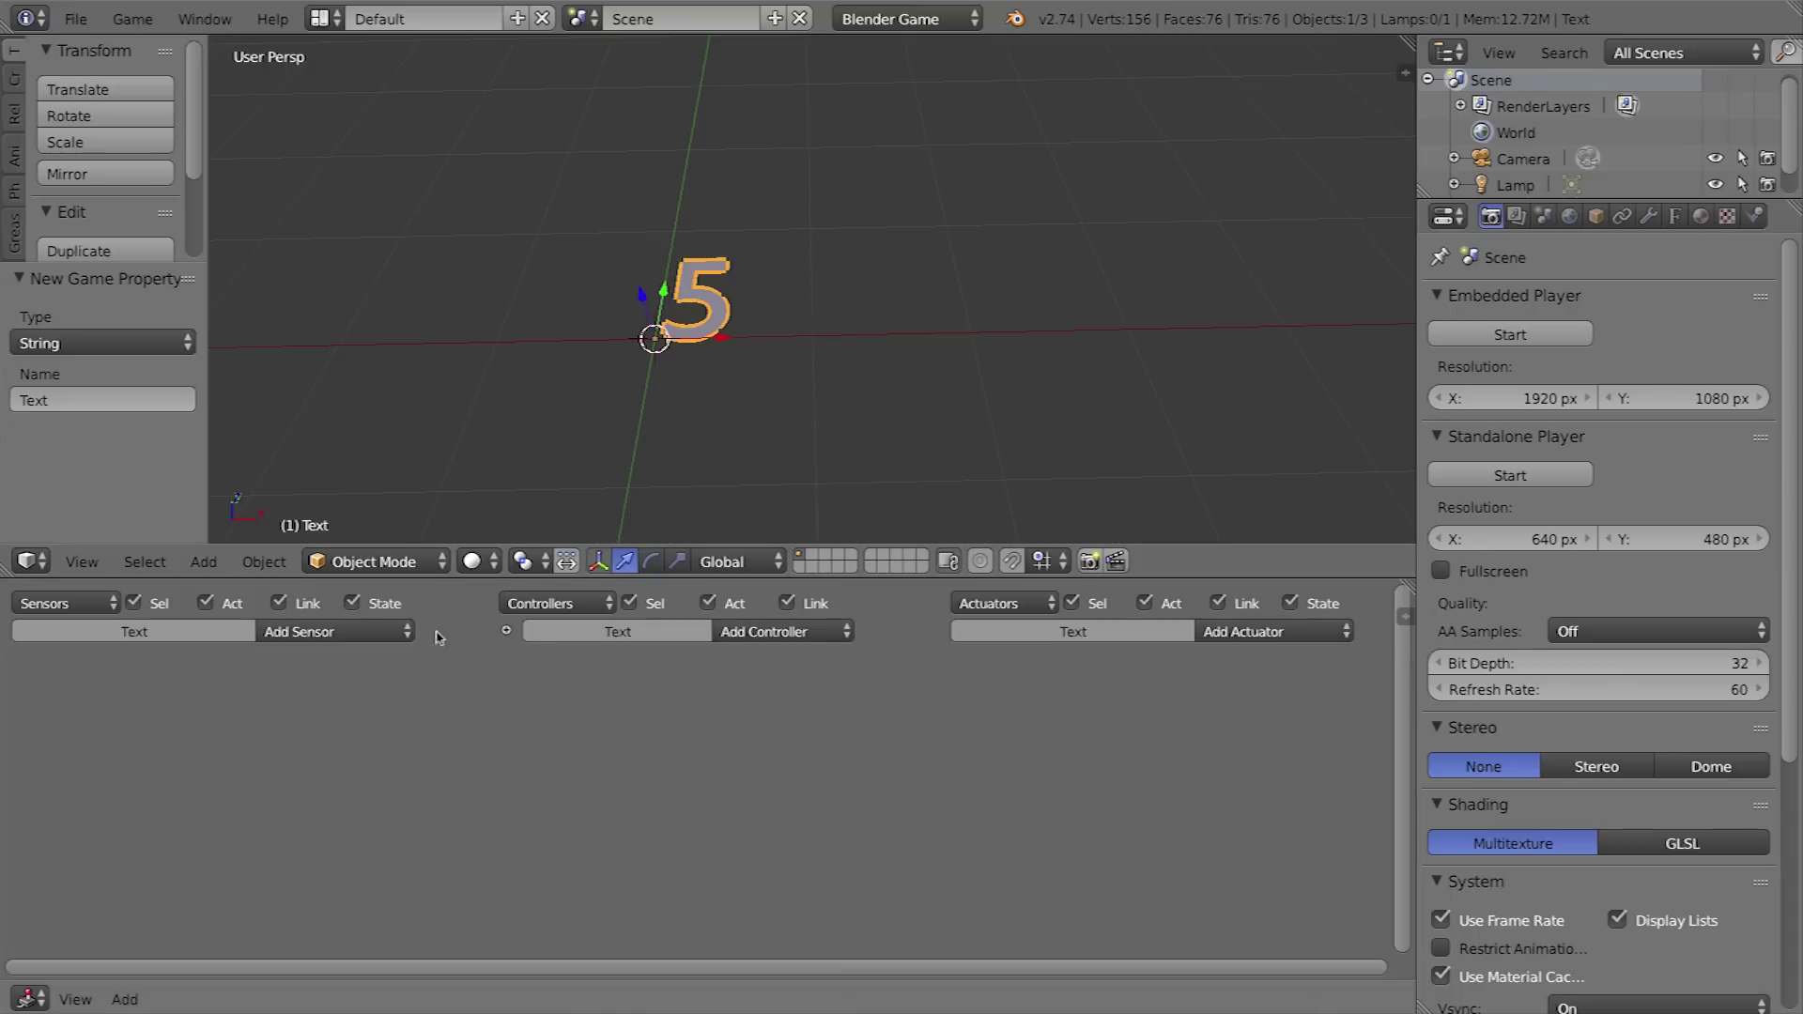
pyautogui.click(354, 633)
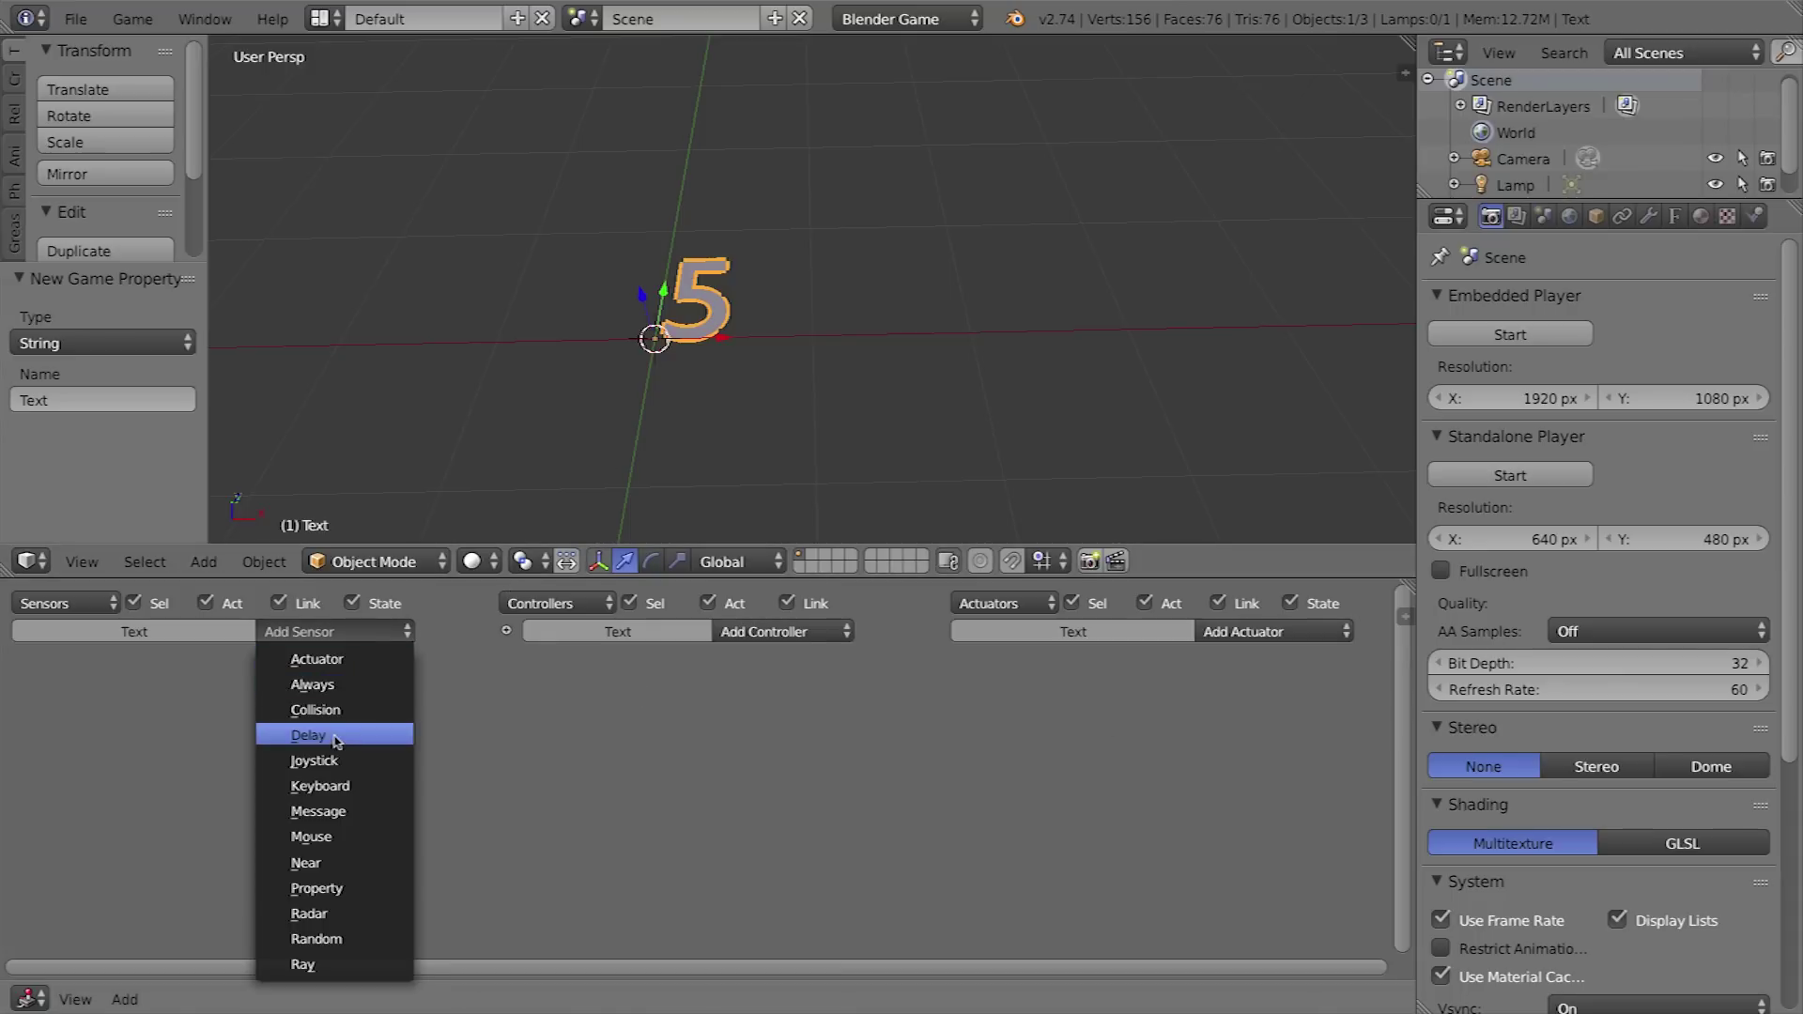
pyautogui.click(334, 687)
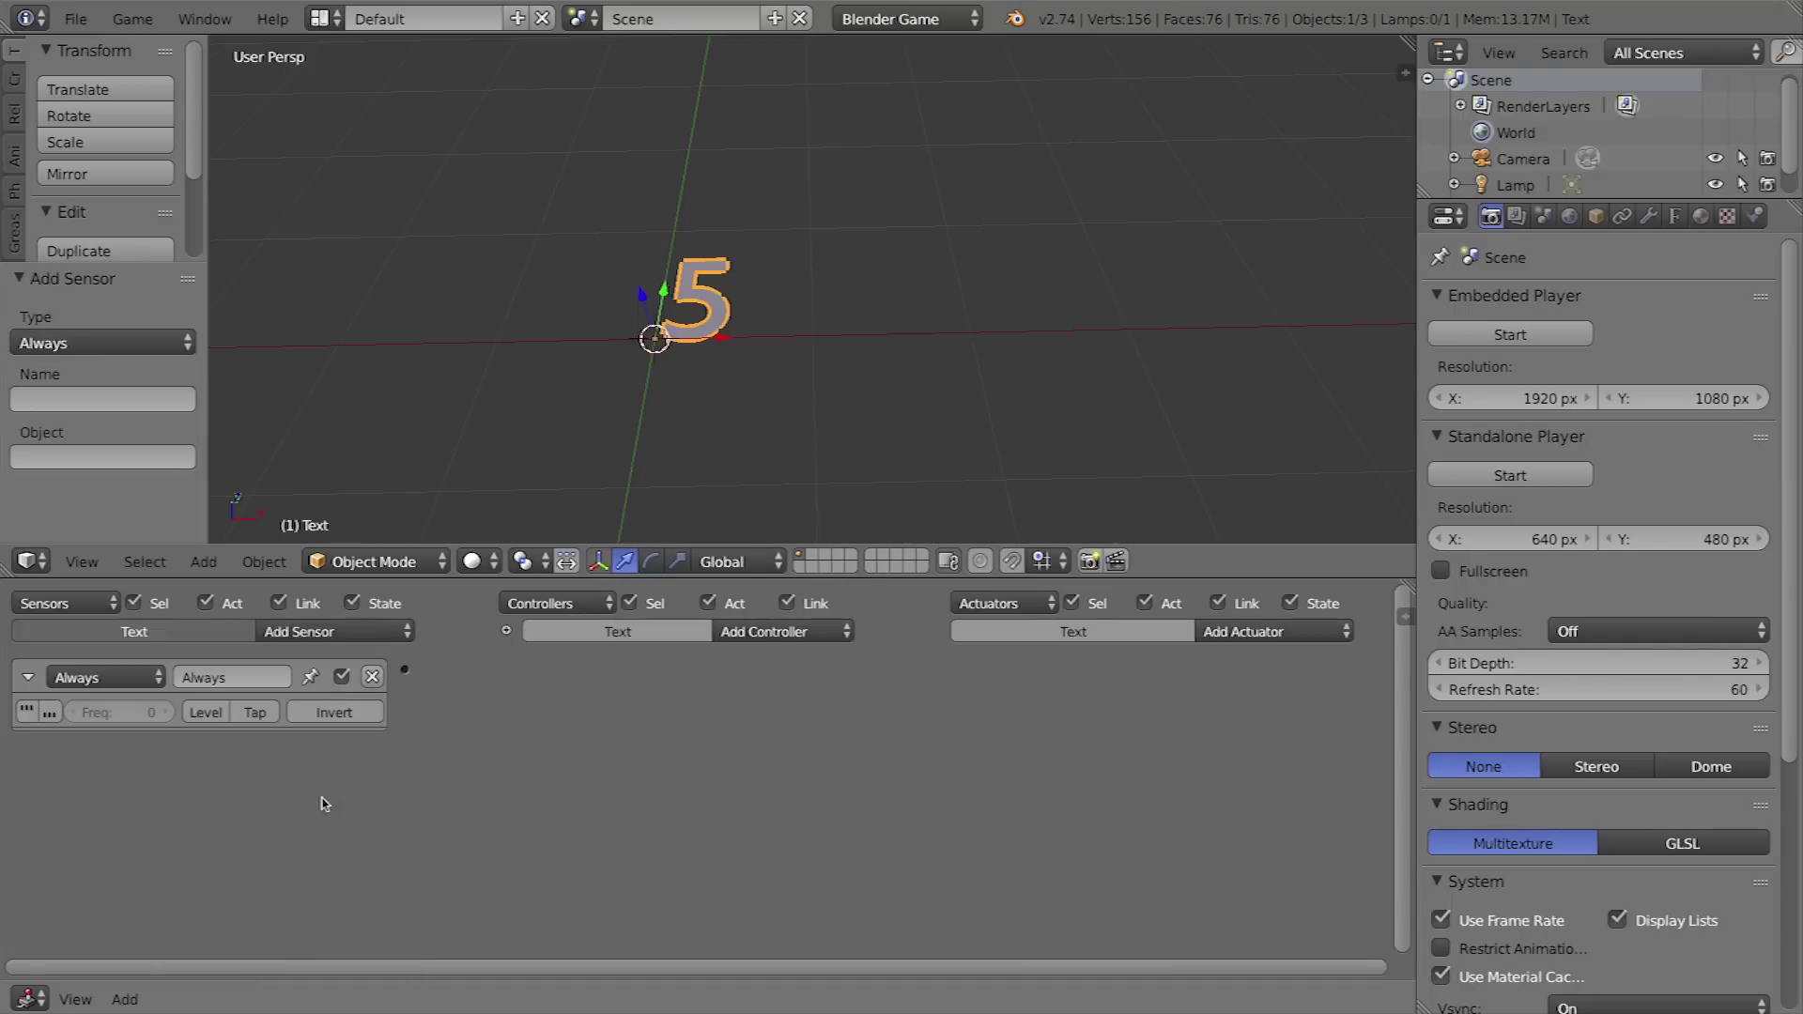
pyautogui.click(27, 713)
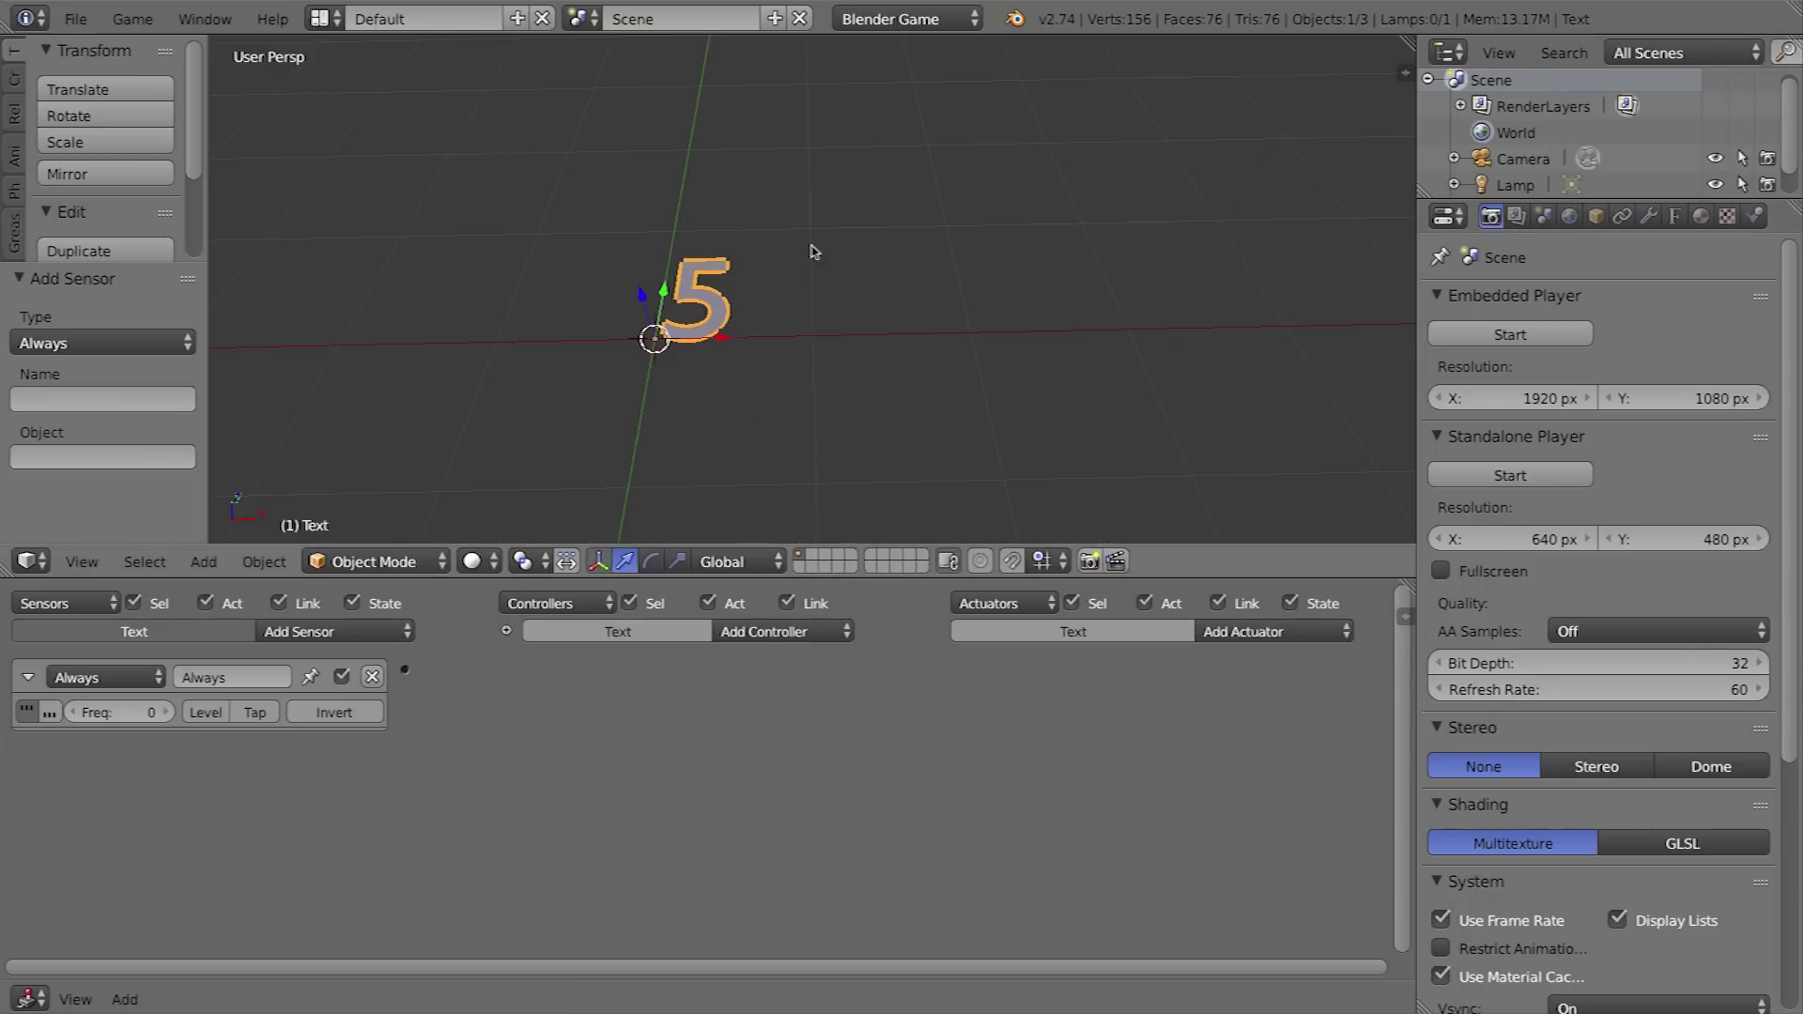
# - Set the Always sensor's pulse frequency to 60
pyautogui.click(141, 713)
pyautogui.write('60')
pyautogui.press('Return')
pyautogui.click(1244, 639)
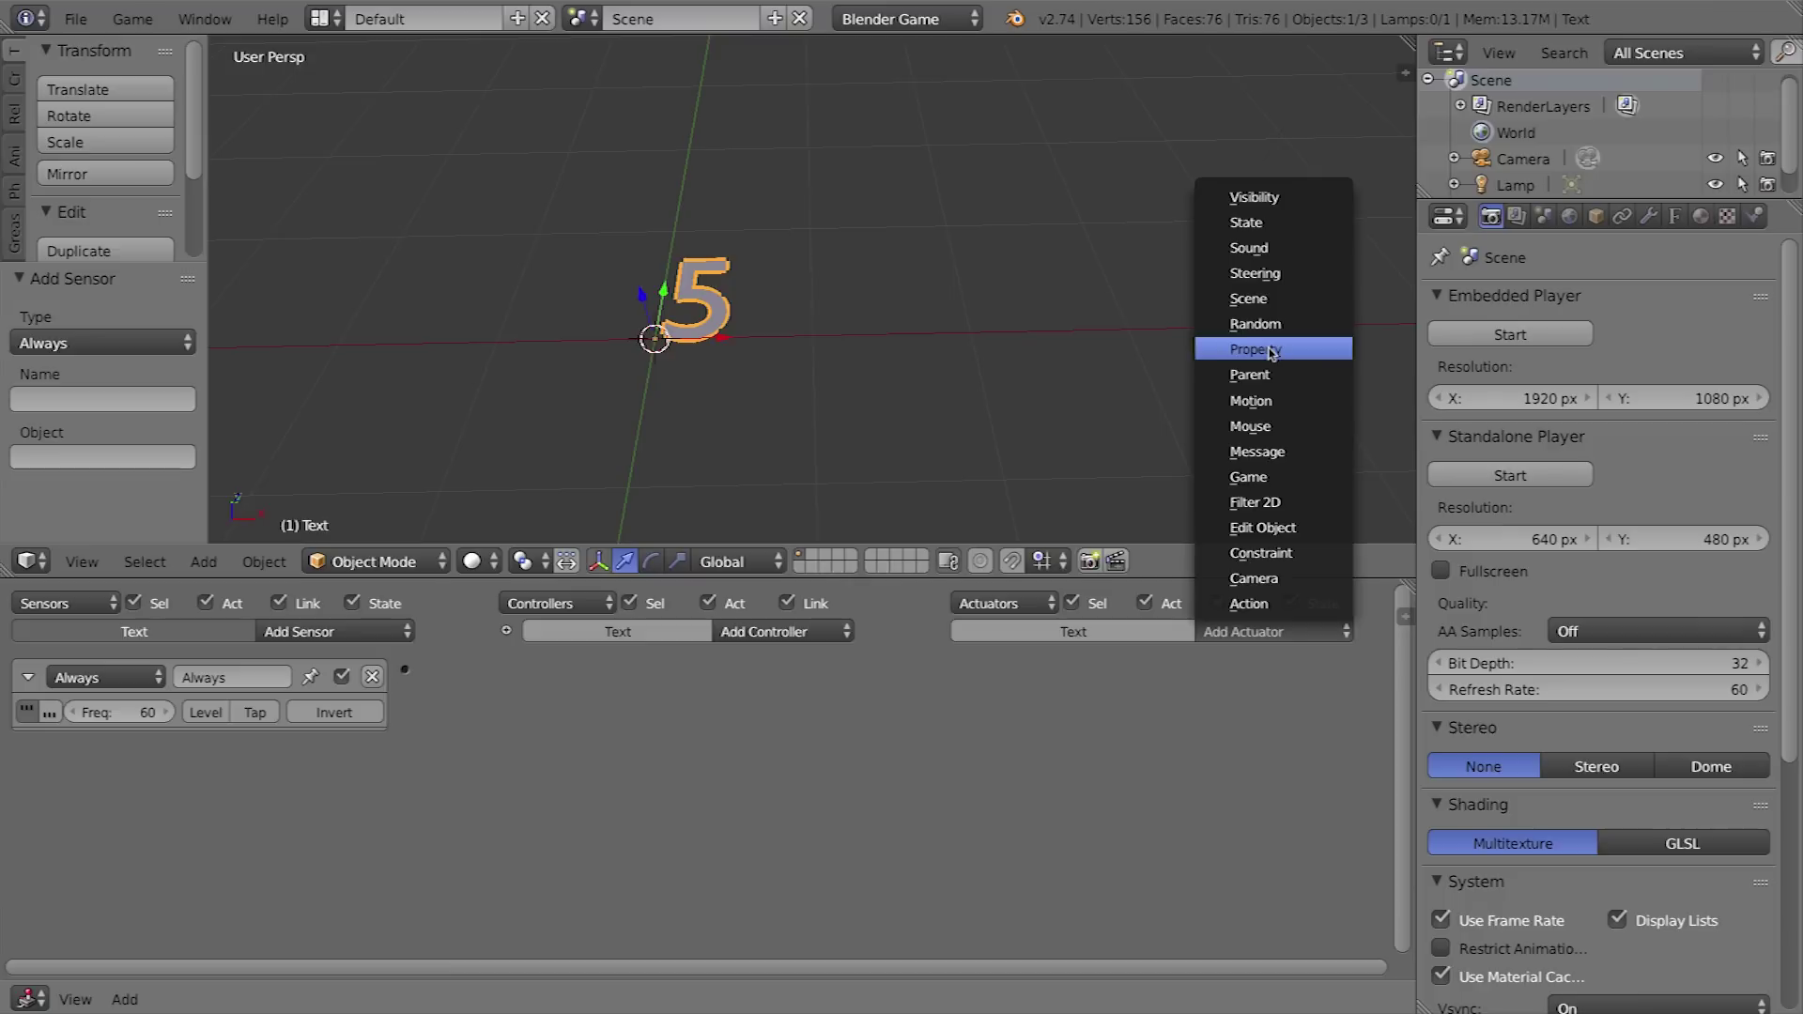
# - Add a Property actuator in Add mode, linked to the Always sensor through an And controller
pyautogui.click(1270, 351)
pyautogui.moveTo(404, 670); pyautogui.dragTo(961, 685)
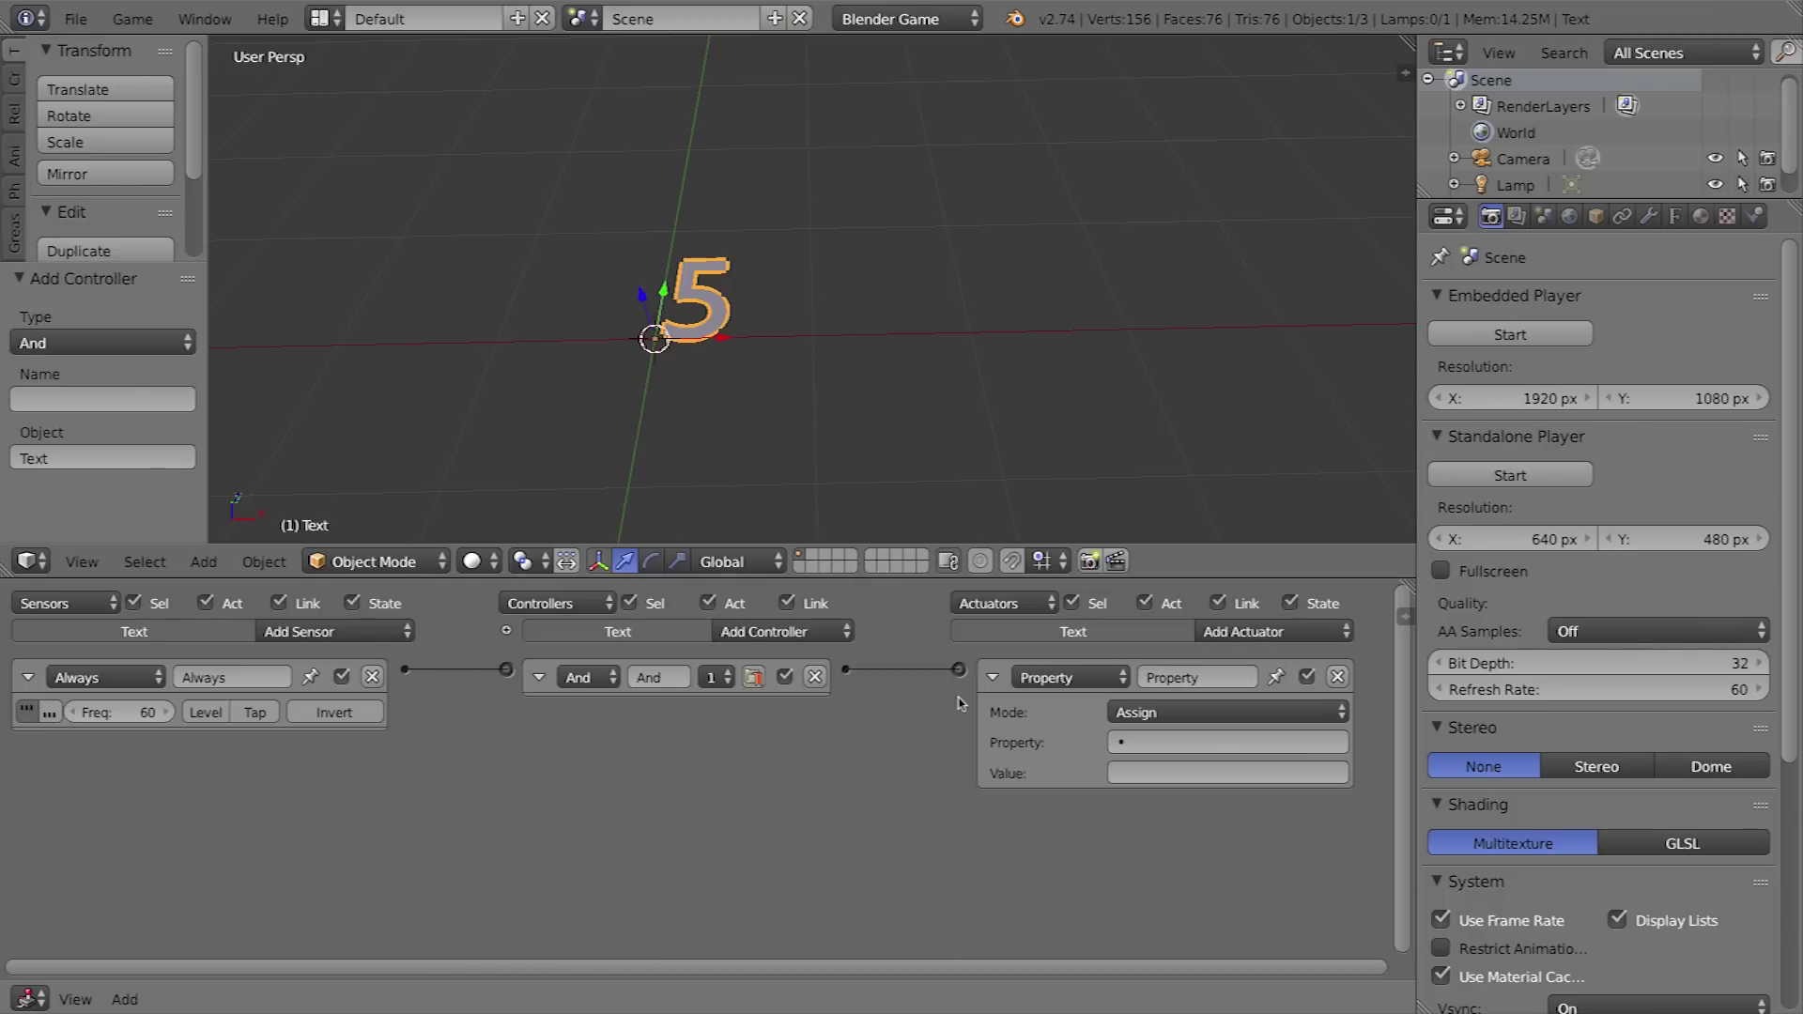
pyautogui.click(1163, 714)
pyautogui.click(1157, 660)
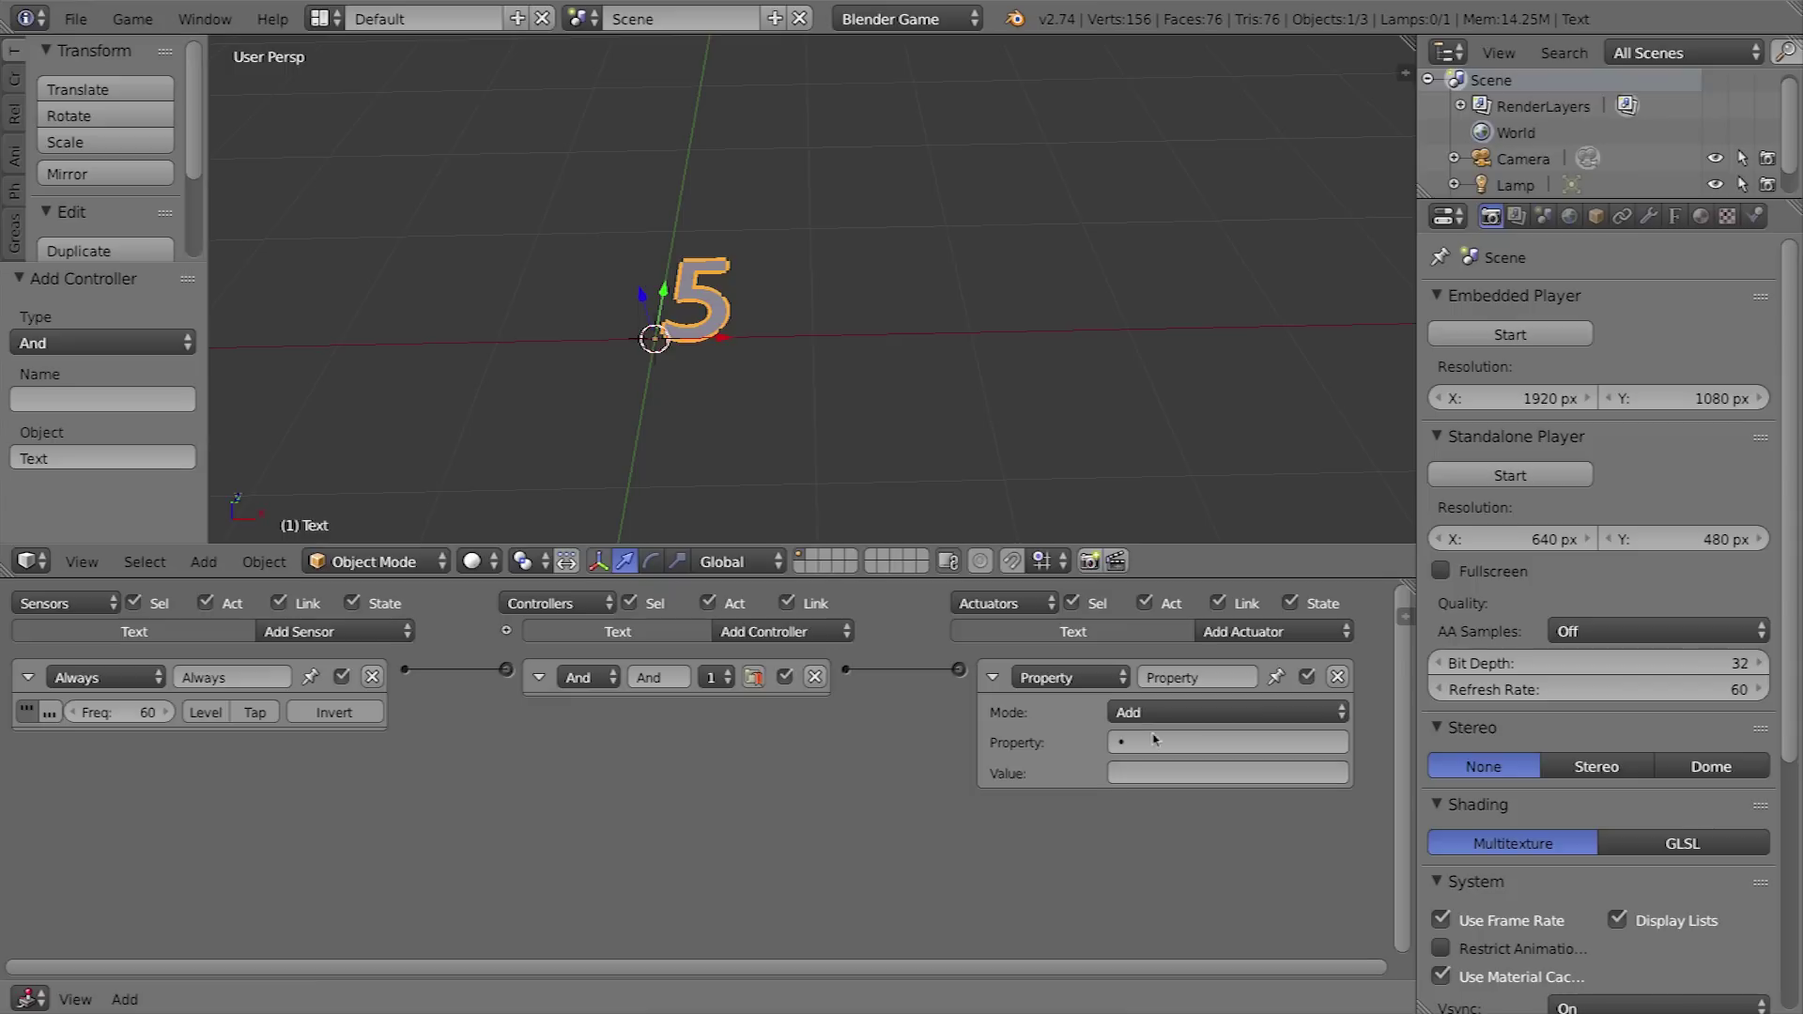
pyautogui.click(1148, 718)
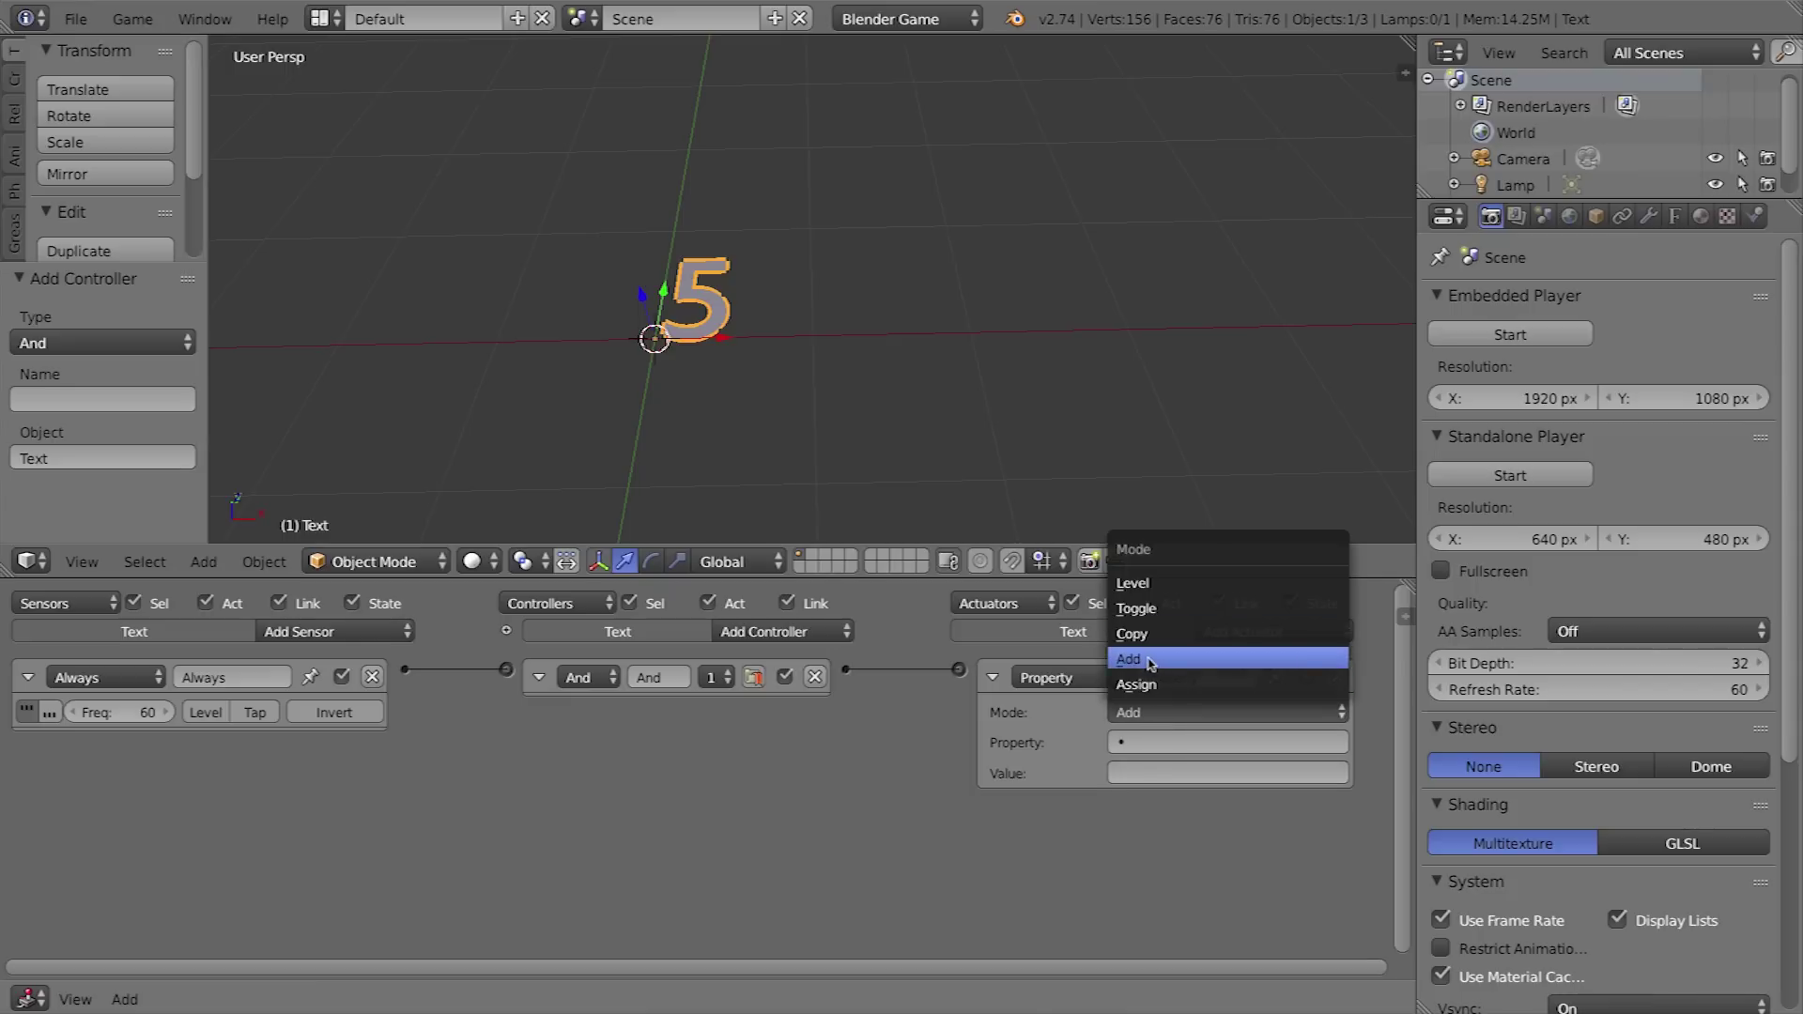
pyautogui.click(1149, 661)
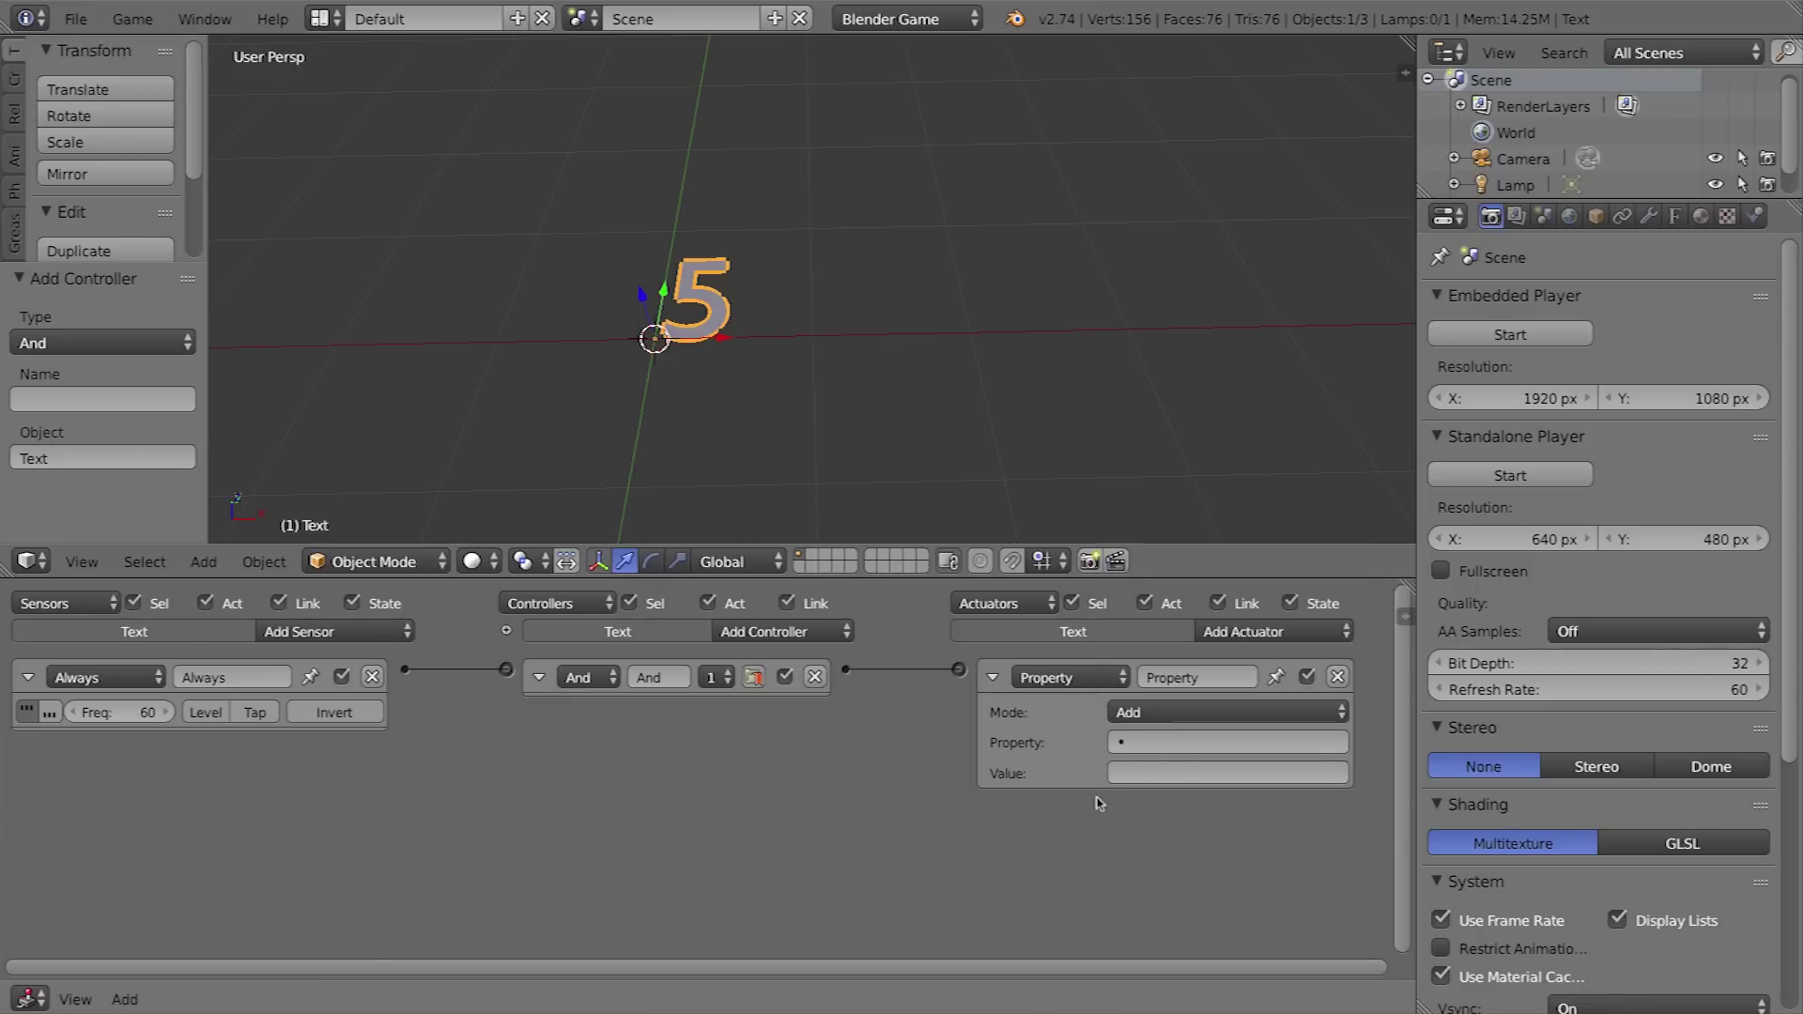
# - Make the Property actuator add -1 to the Text property
pyautogui.click(1144, 743)
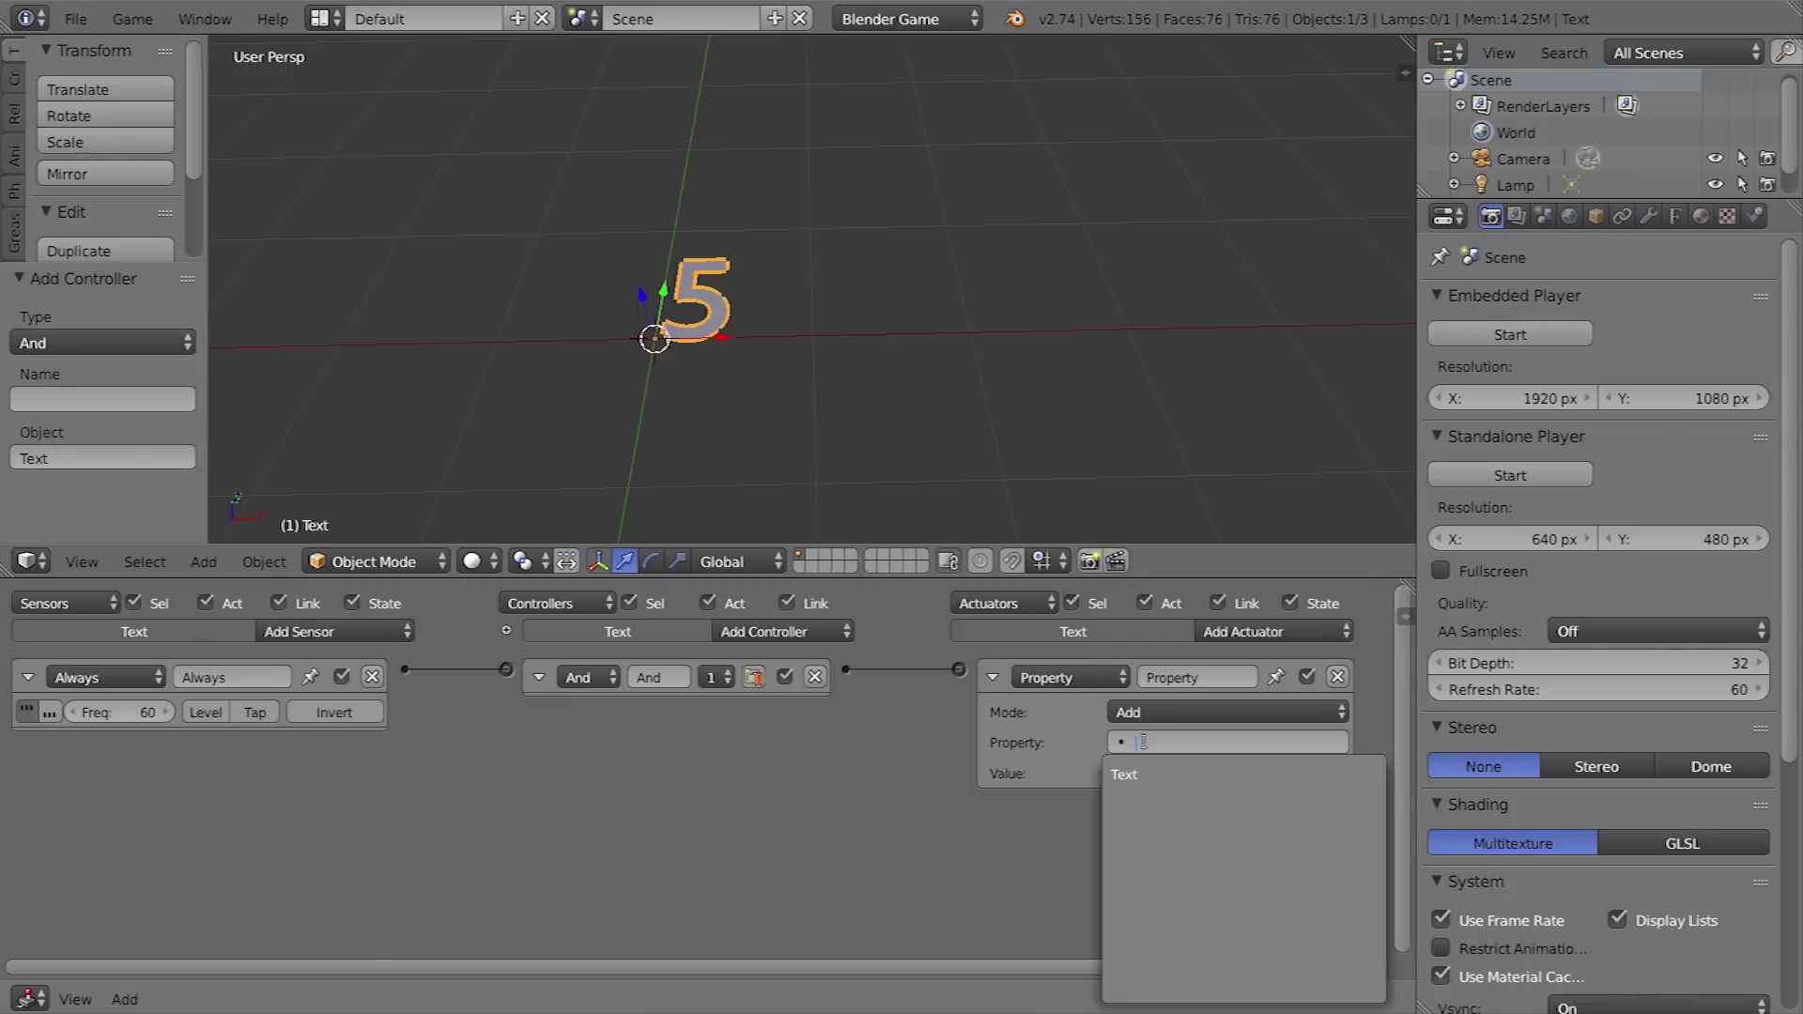
pyautogui.click(1150, 774)
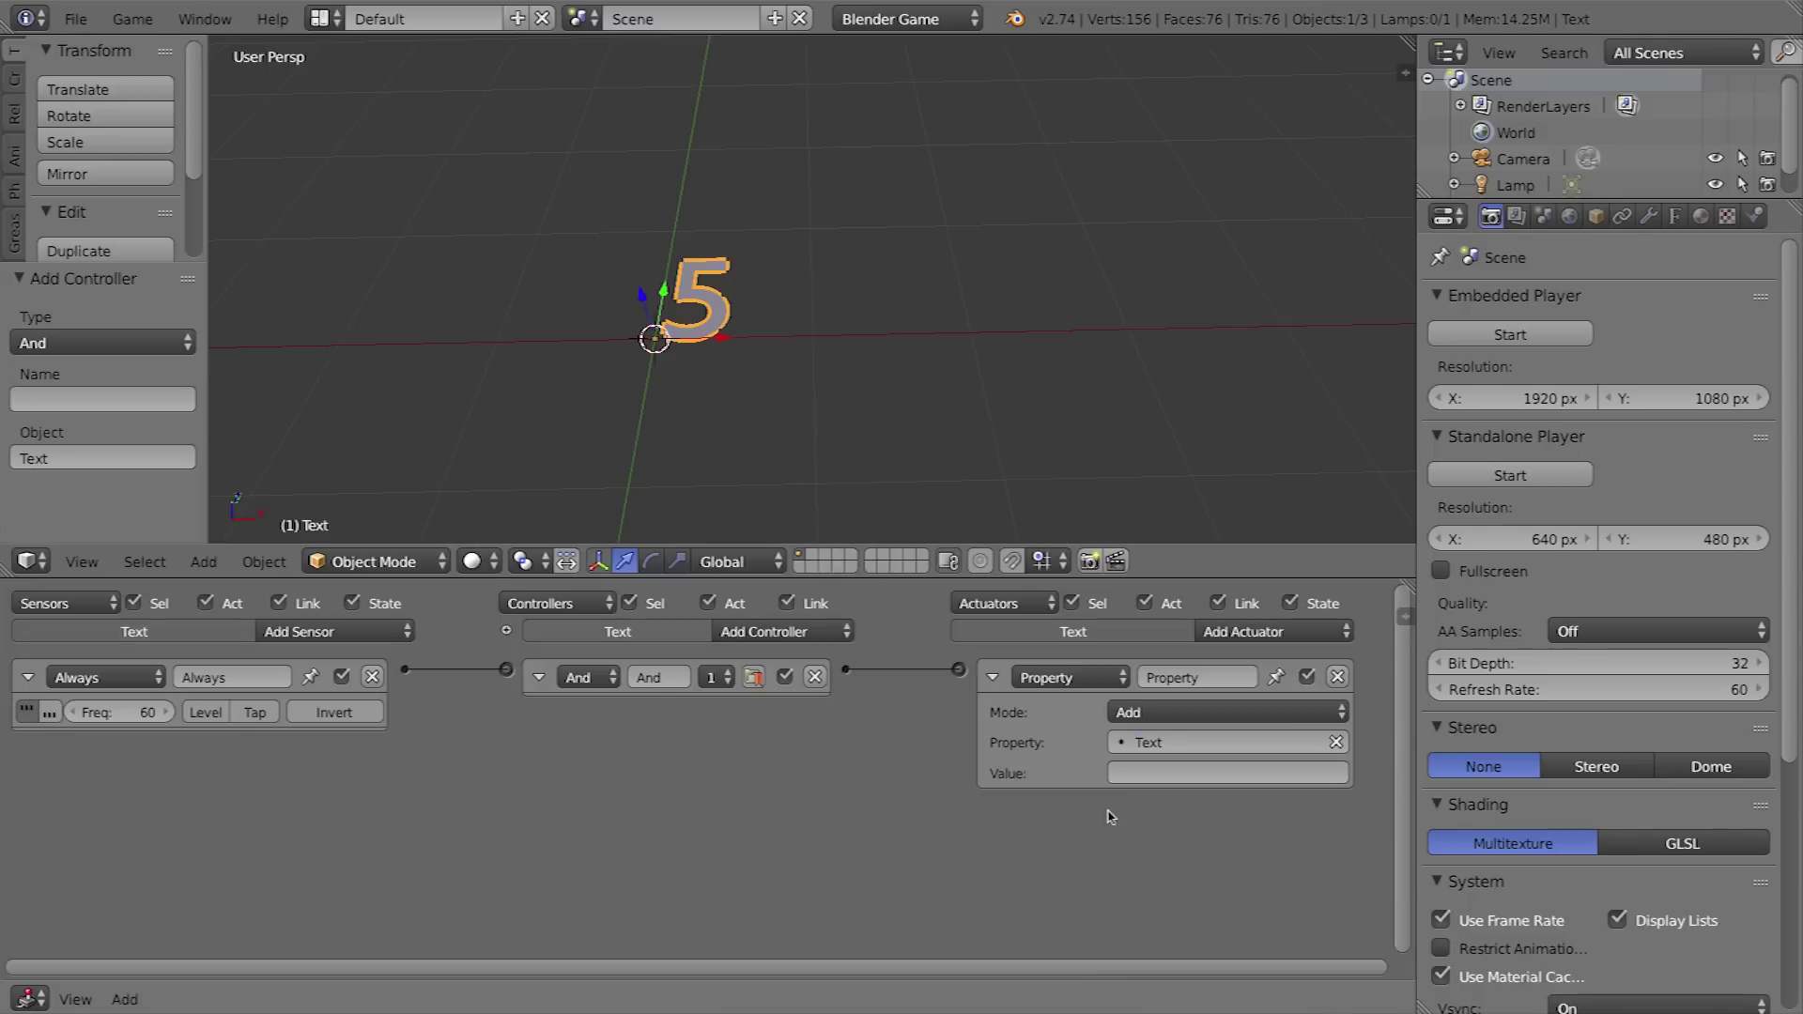
pyautogui.click(1152, 771)
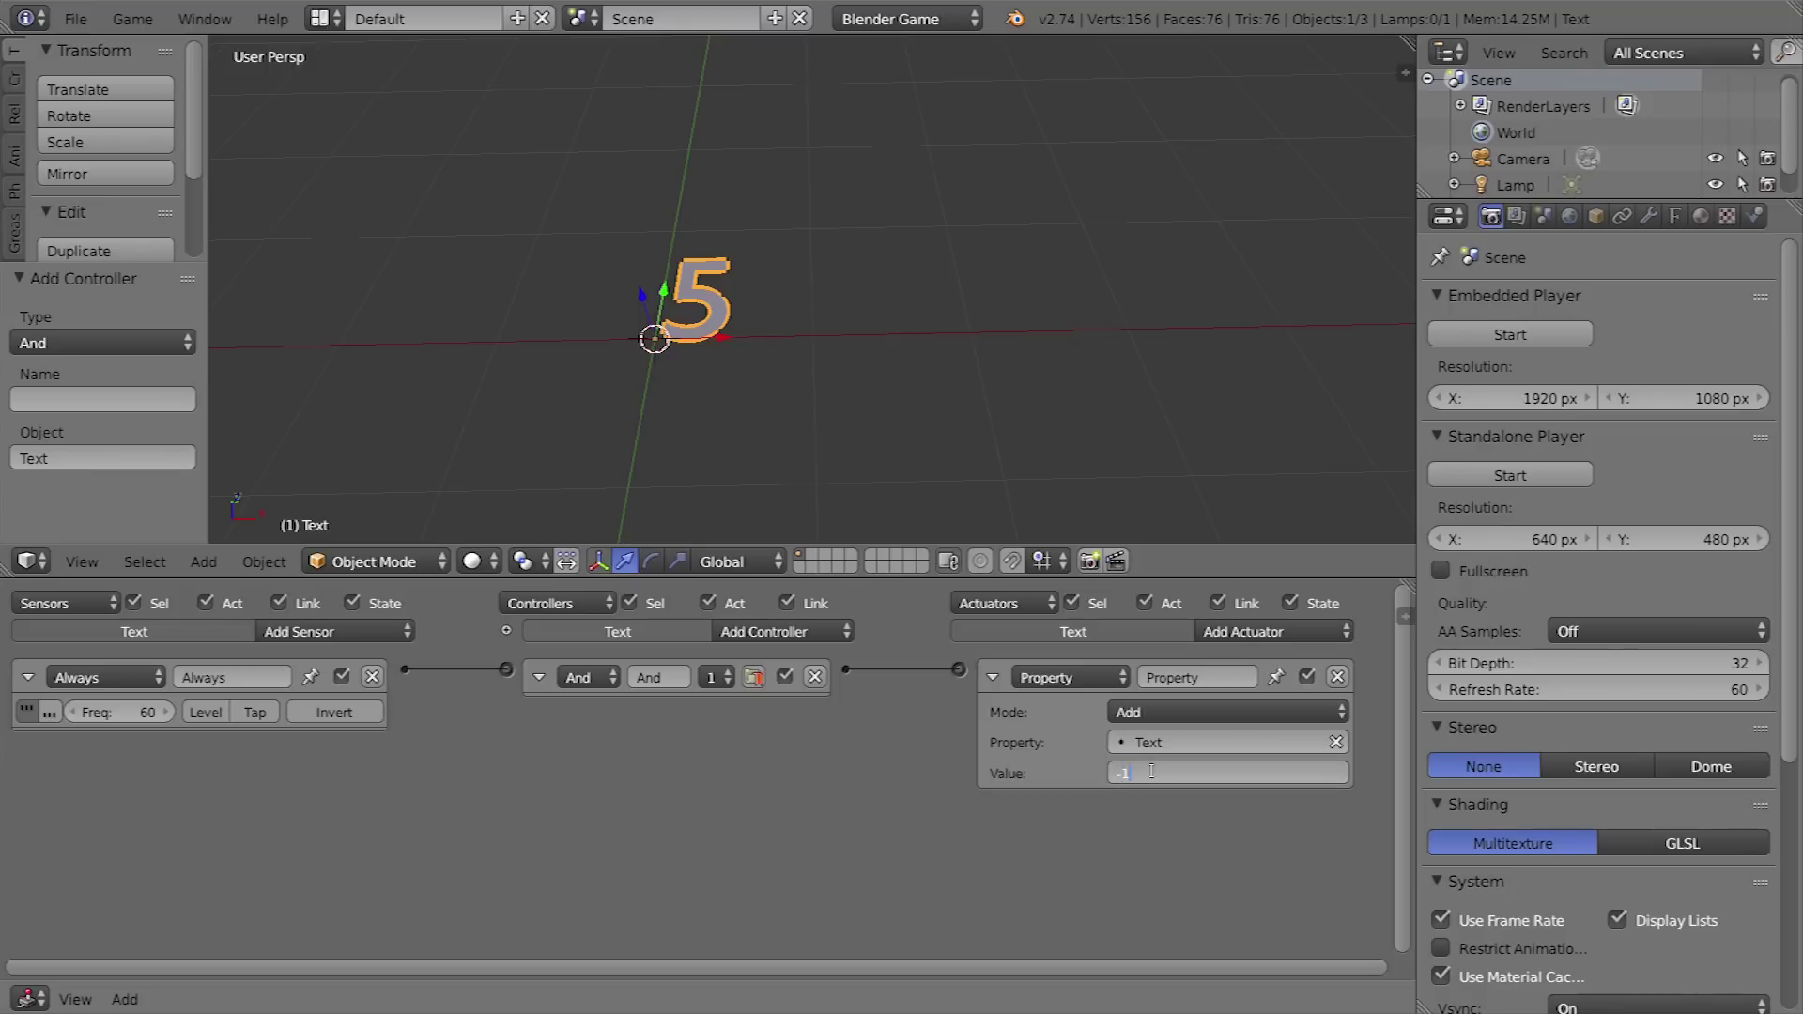
pyautogui.press('Return')
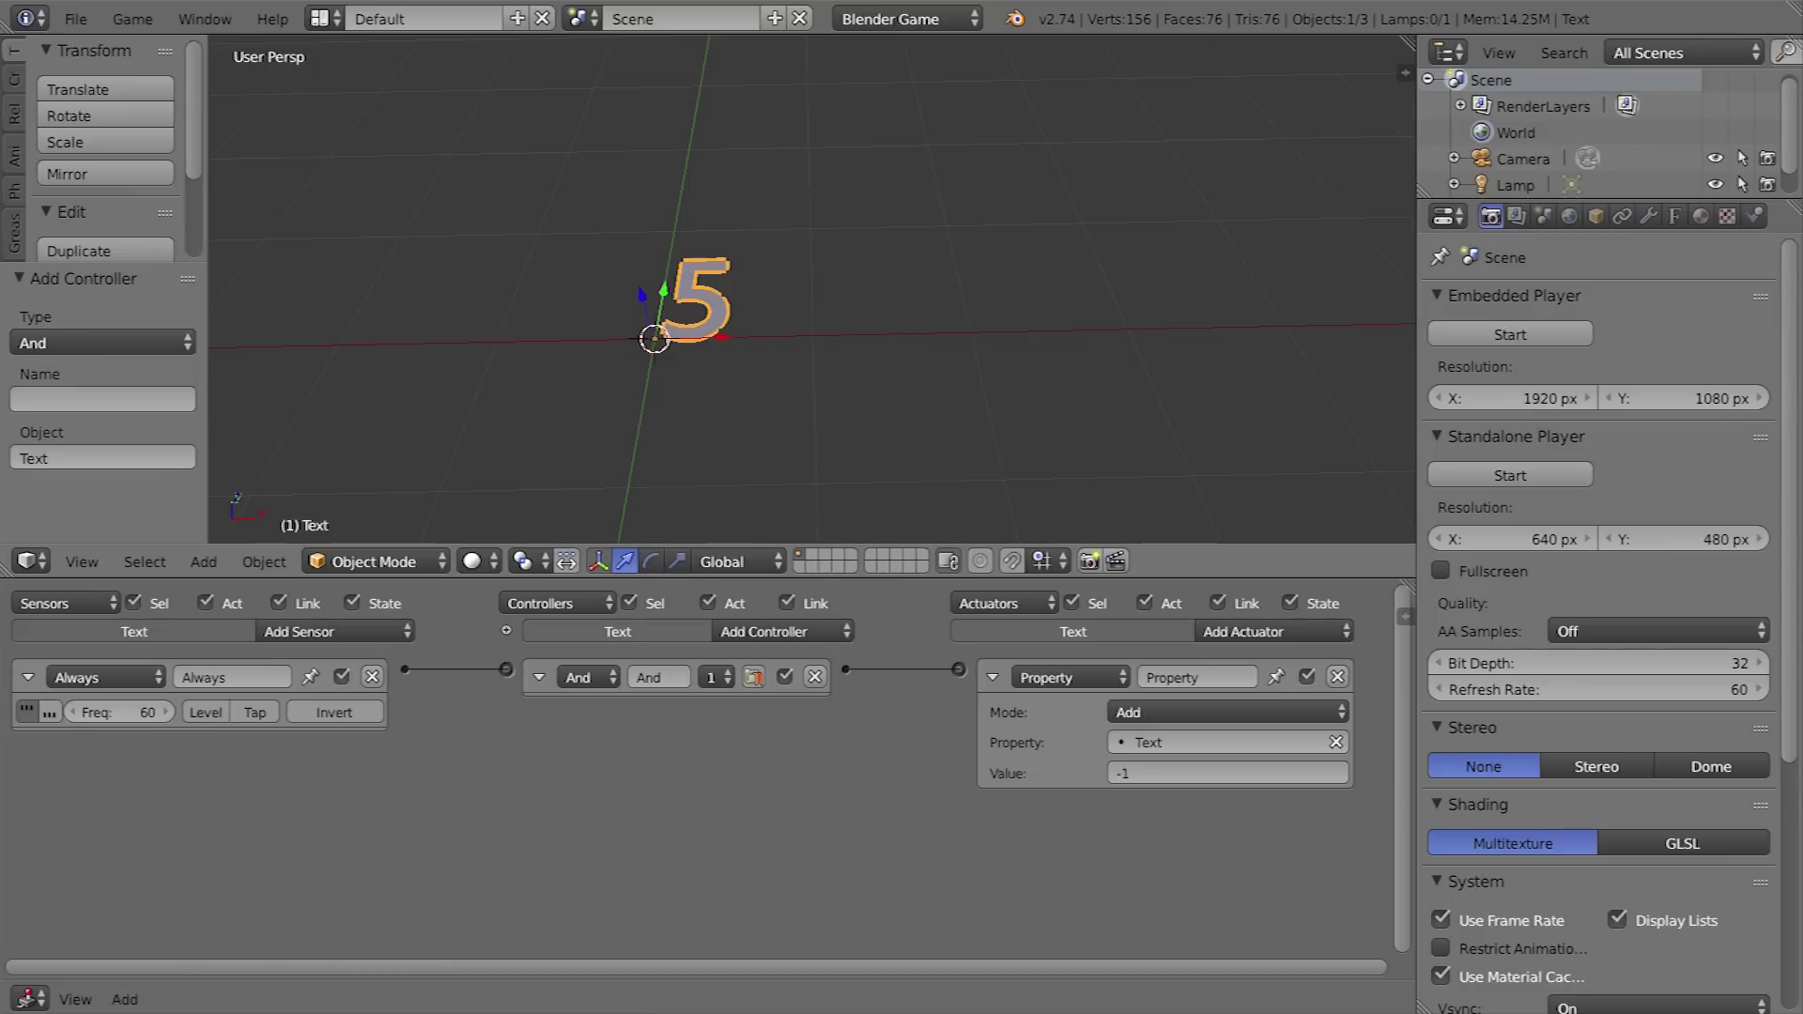
pyautogui.press('p')
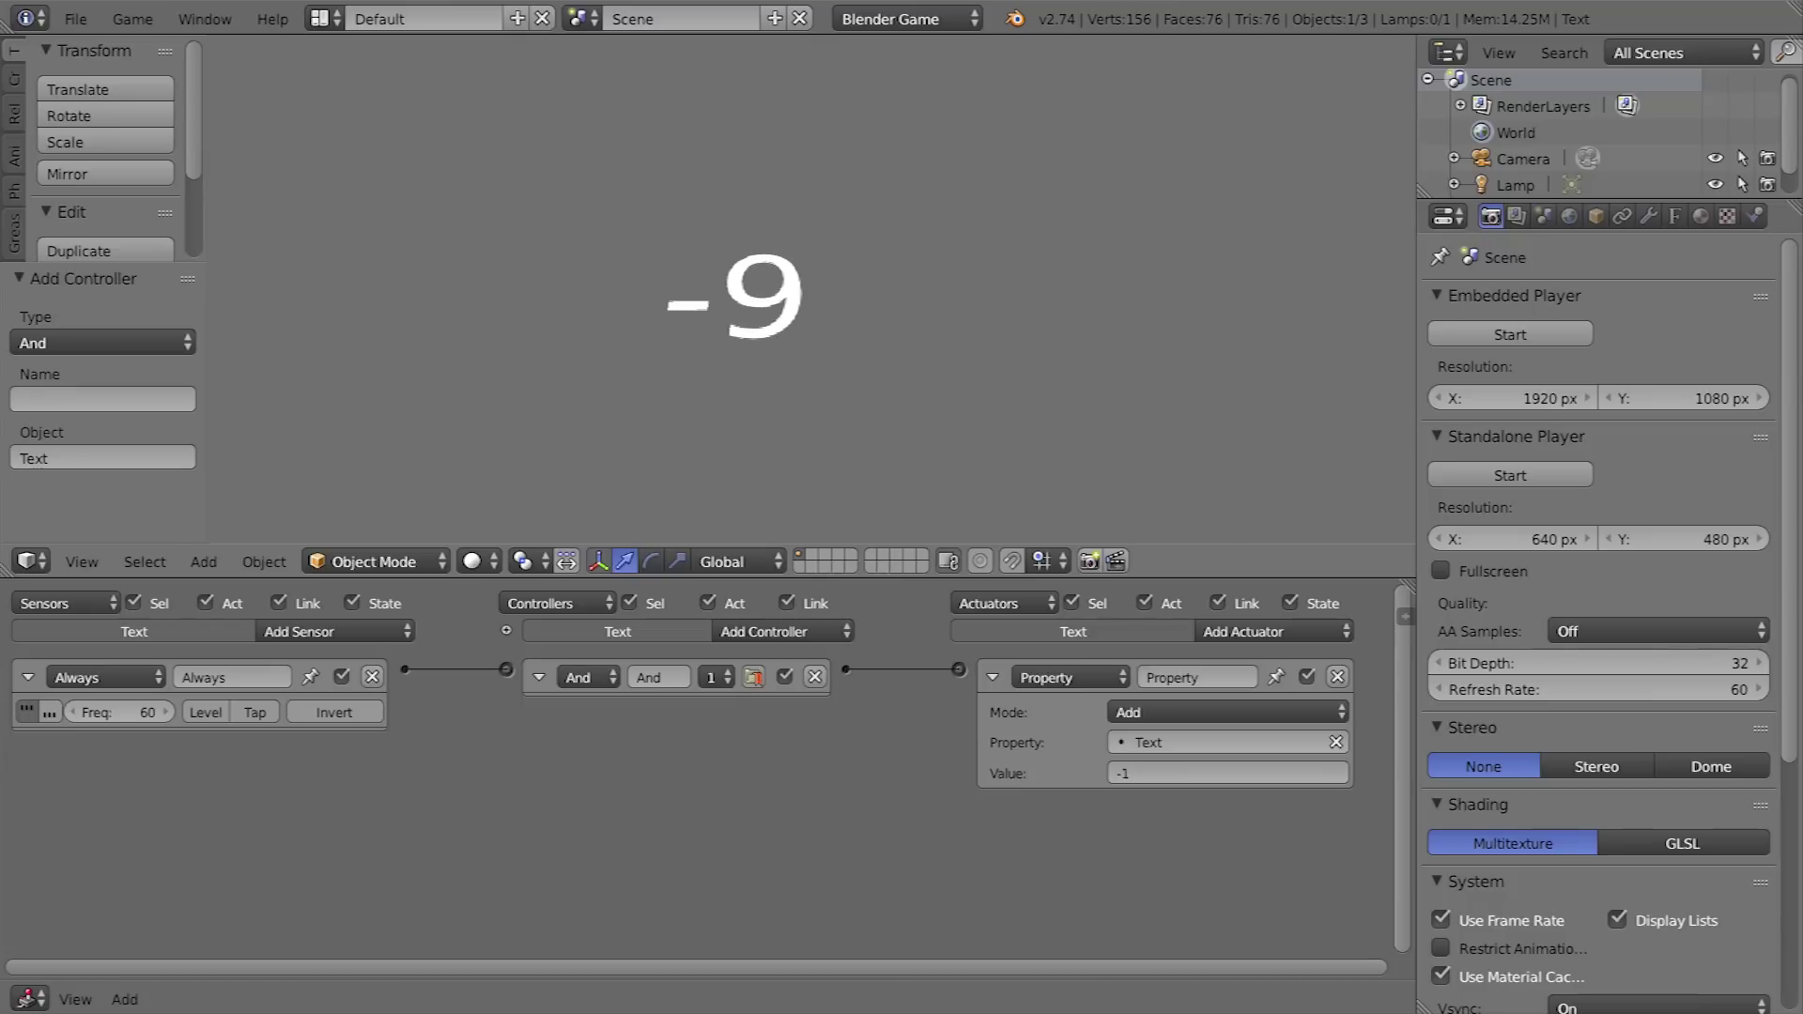
pyautogui.press('Escape')
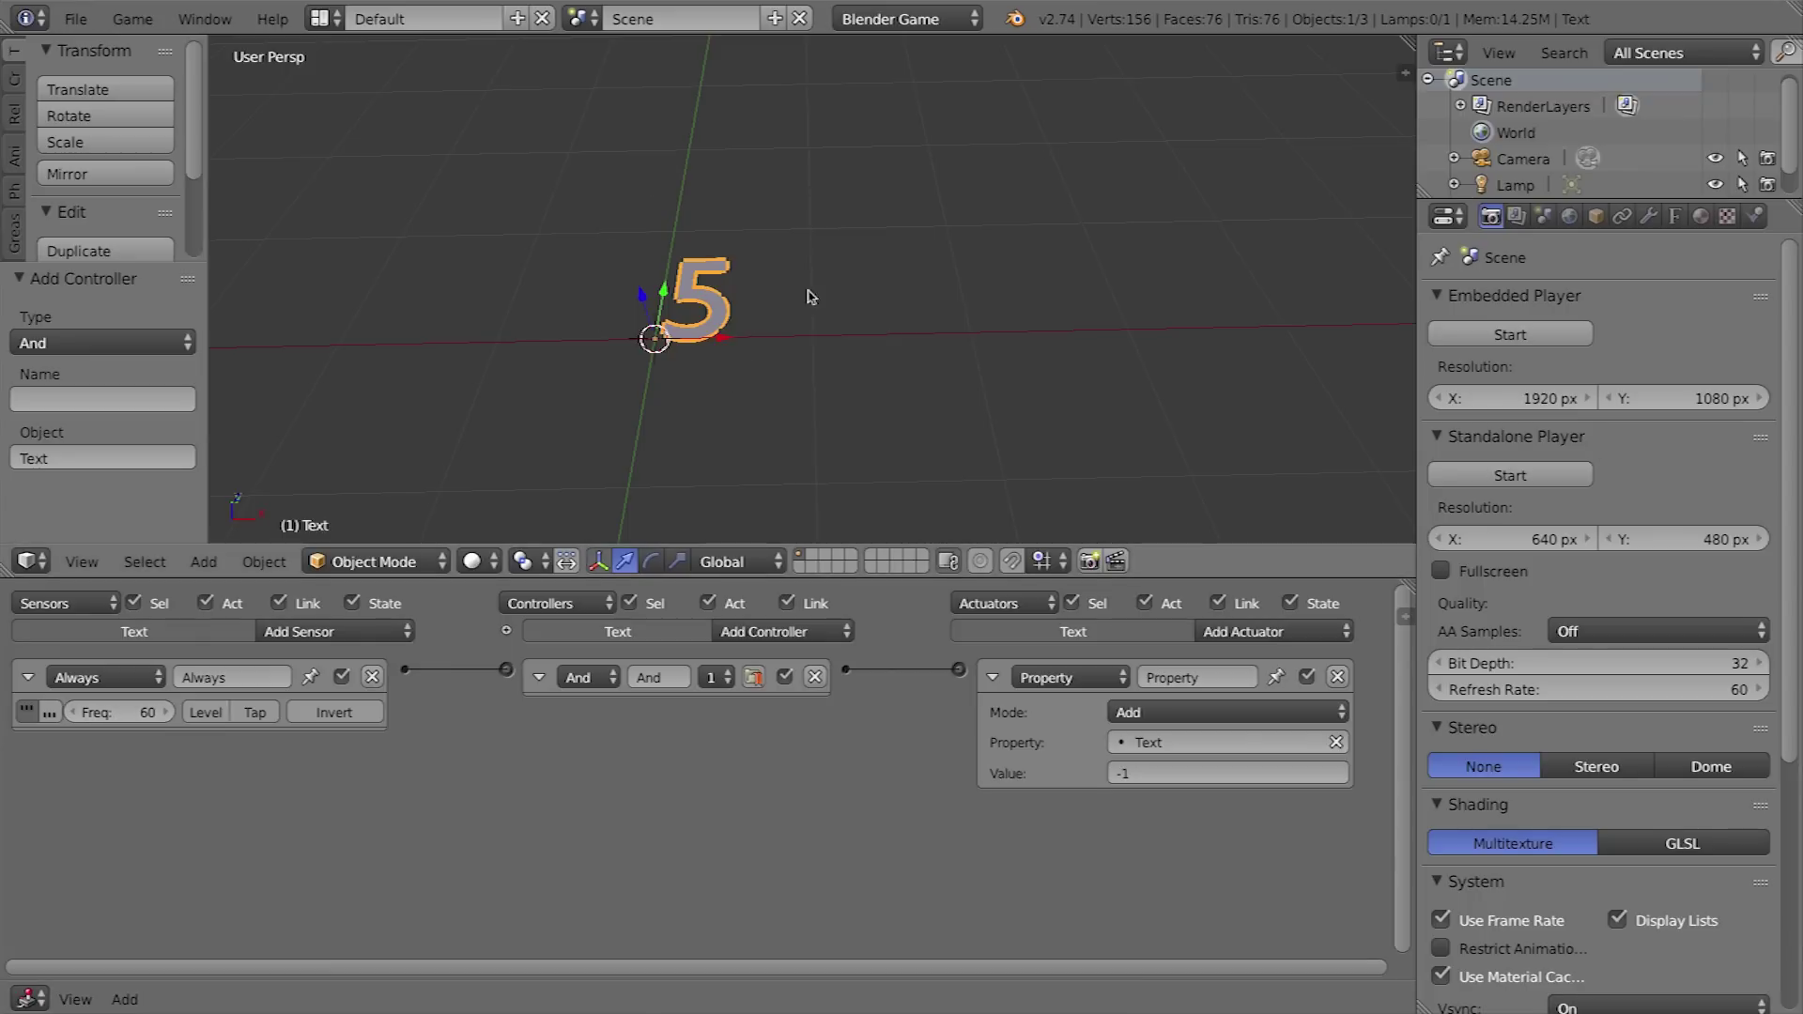
# - Change the text from 5 to 6 and run the game to test the countdown
pyautogui.press('Tab')
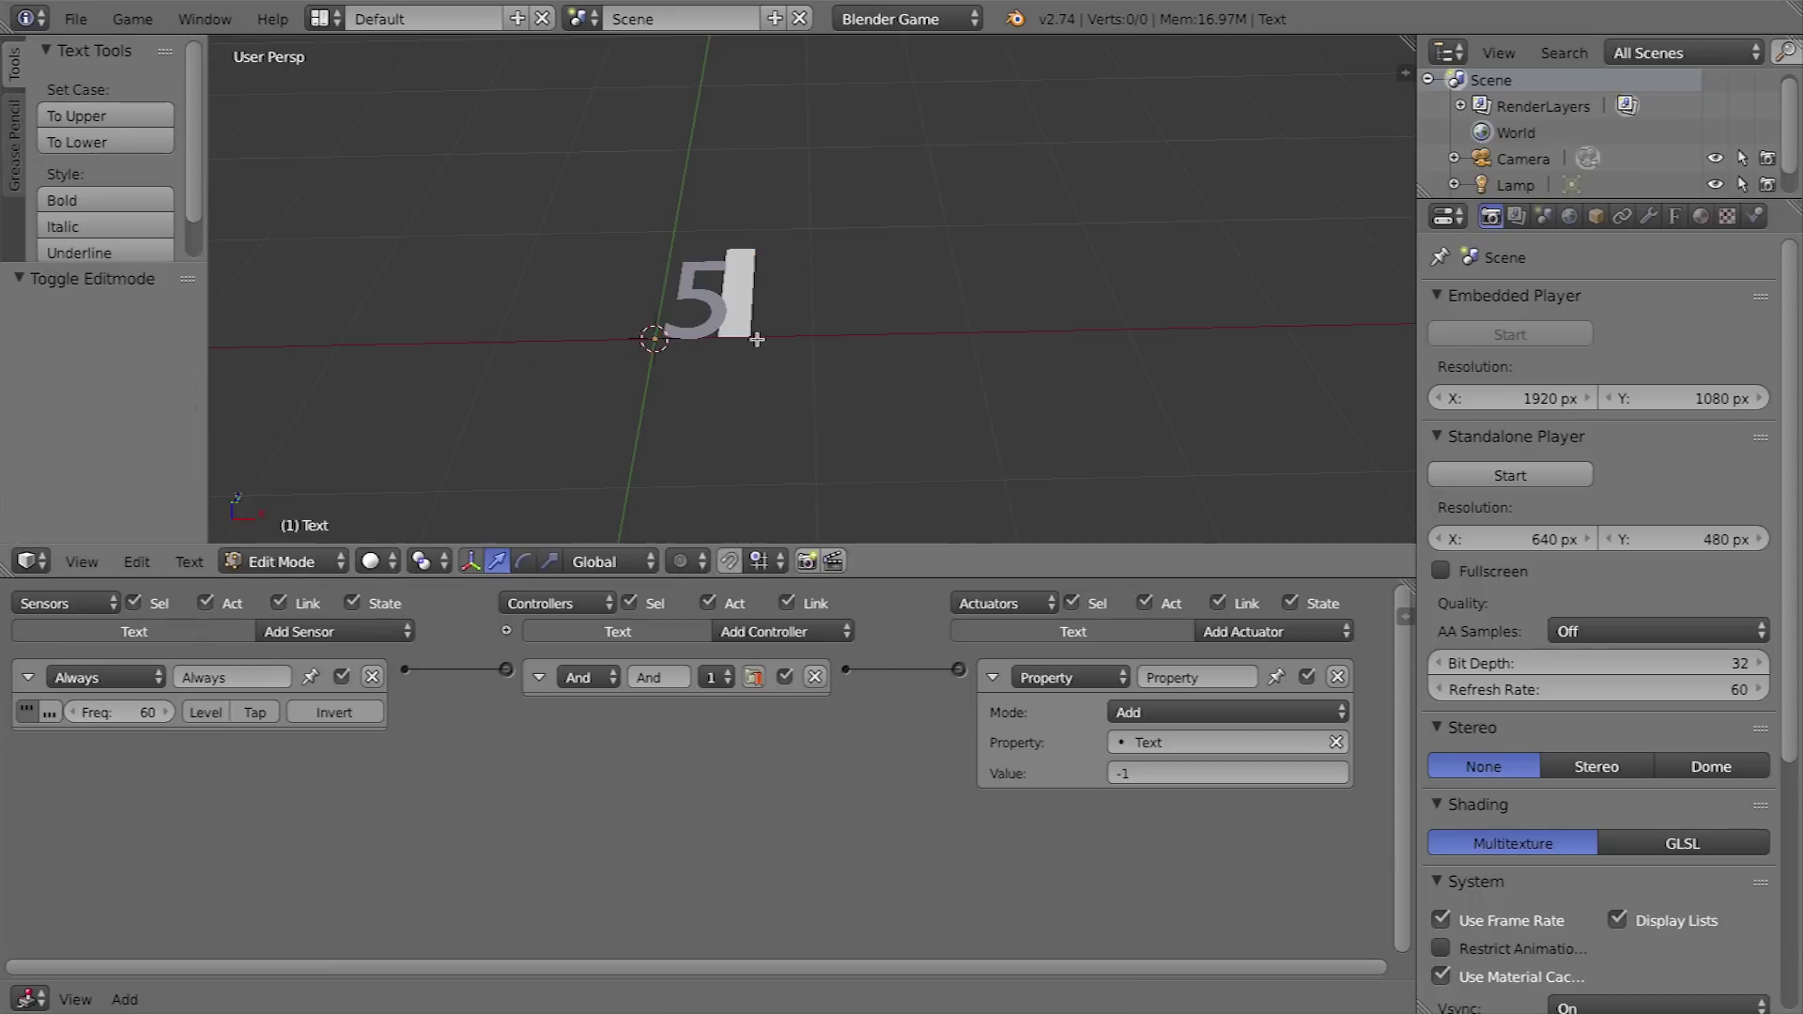
pyautogui.press('BackSpace')
pyautogui.write('6')
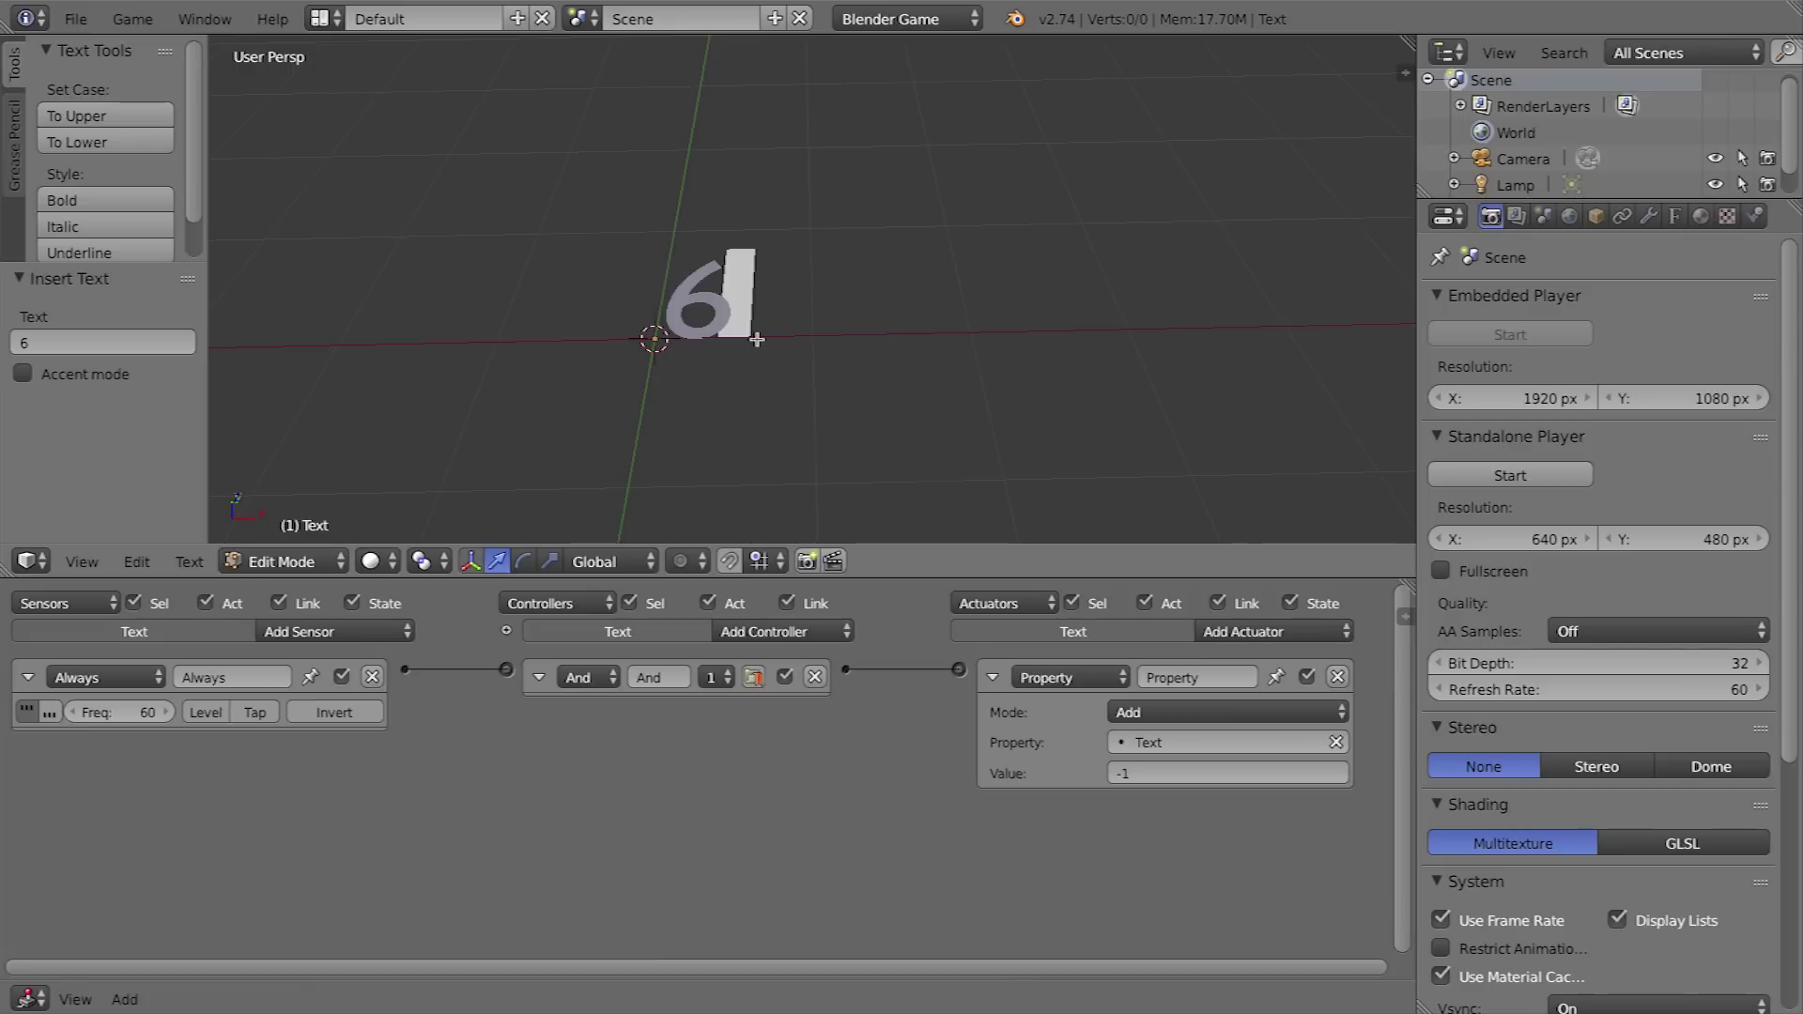
pyautogui.press('Tab')
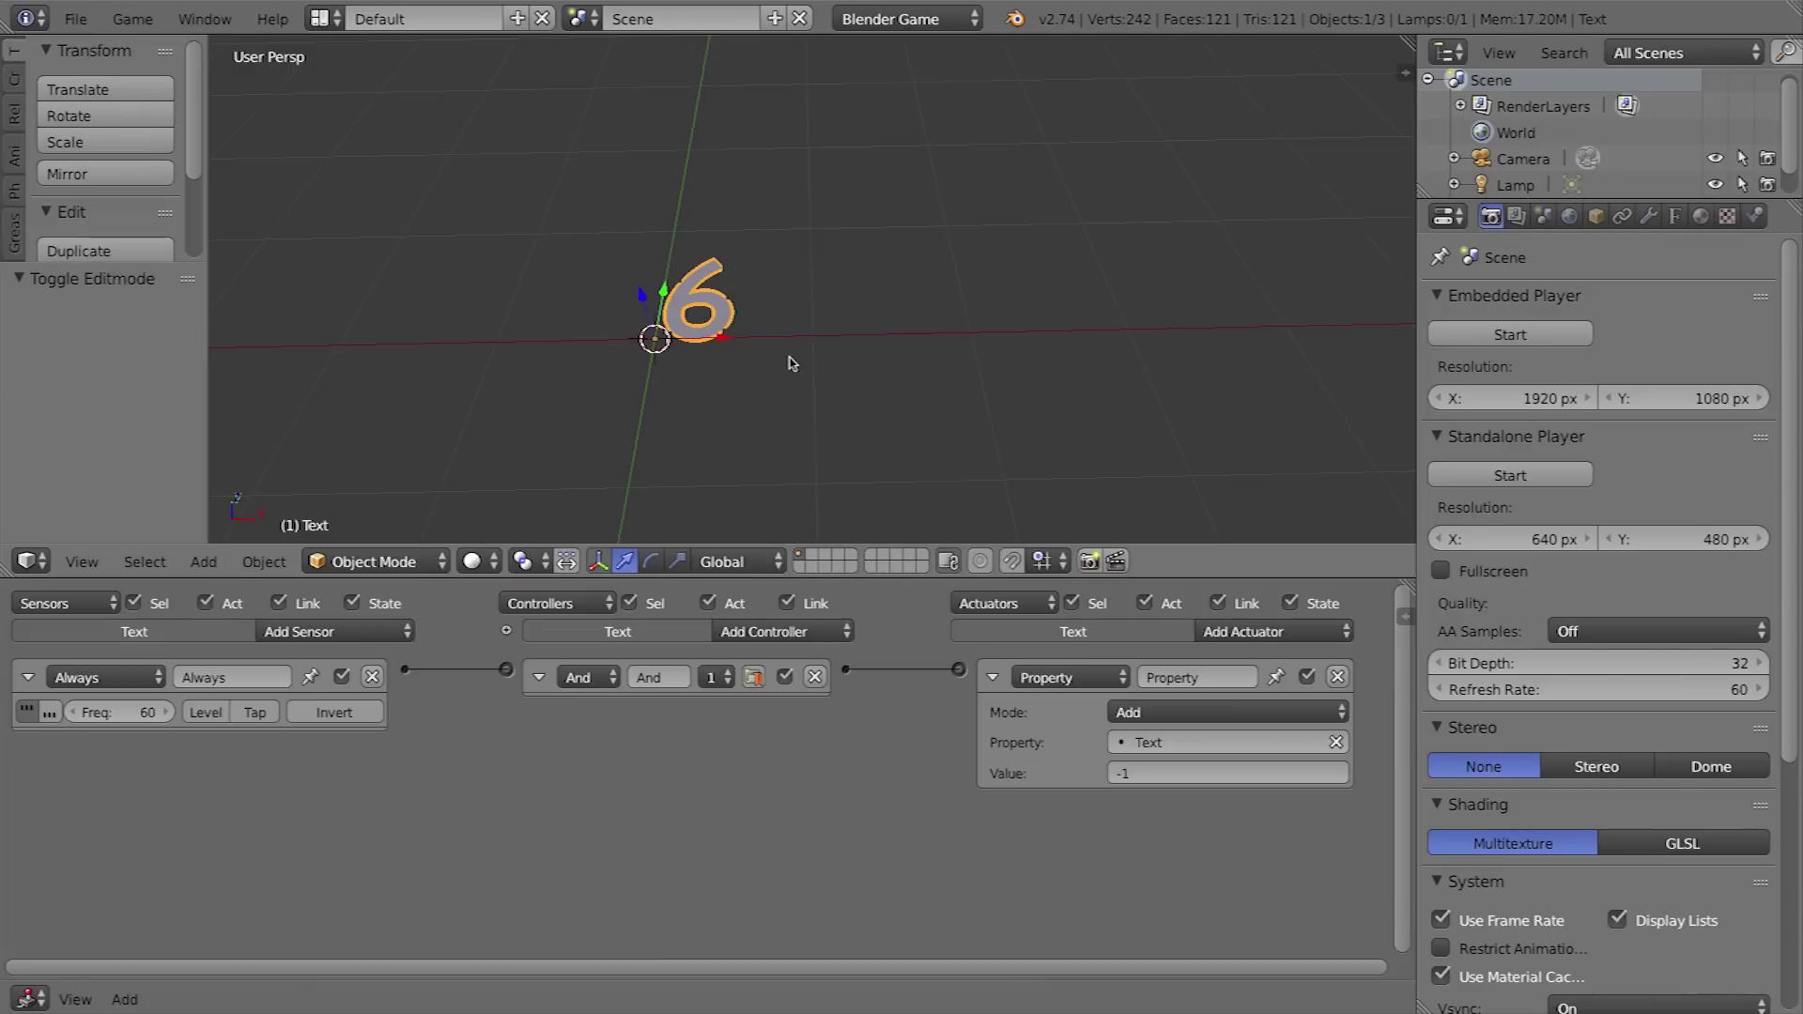
pyautogui.press('p')
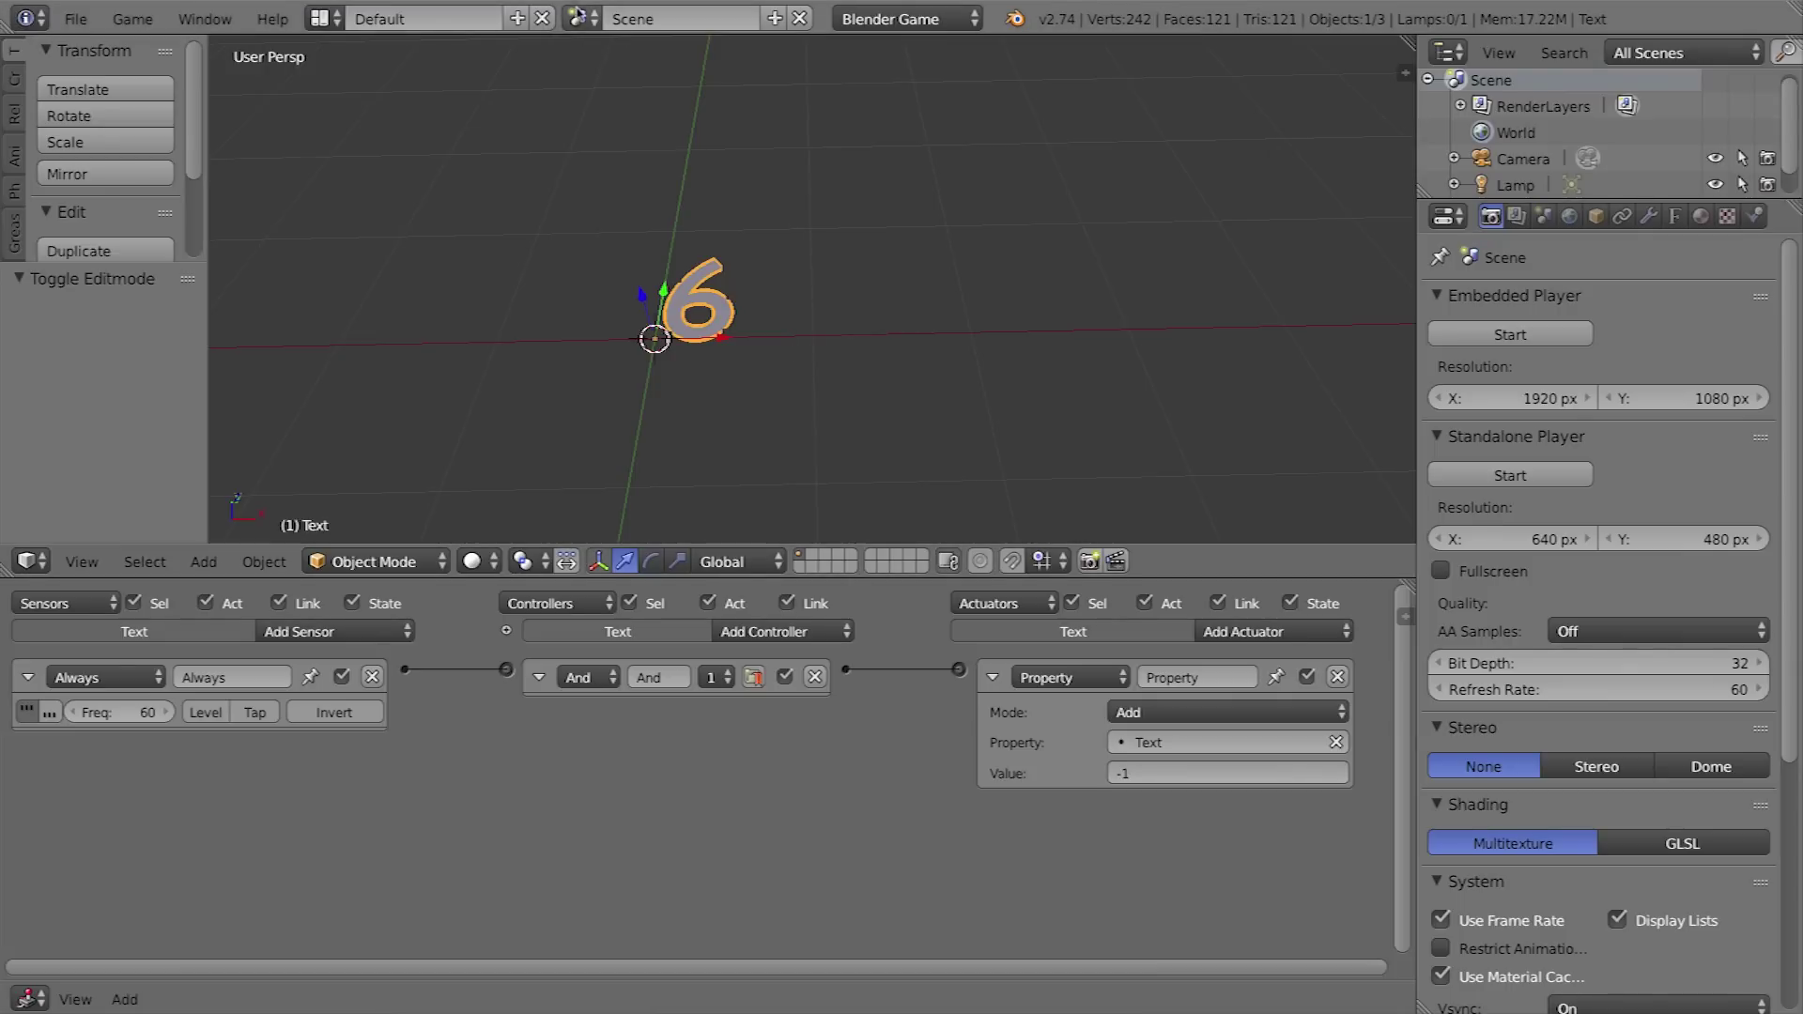
# - Rename the current scene to 'game' and create a new empty scene named 'win'
pyautogui.click(674, 19)
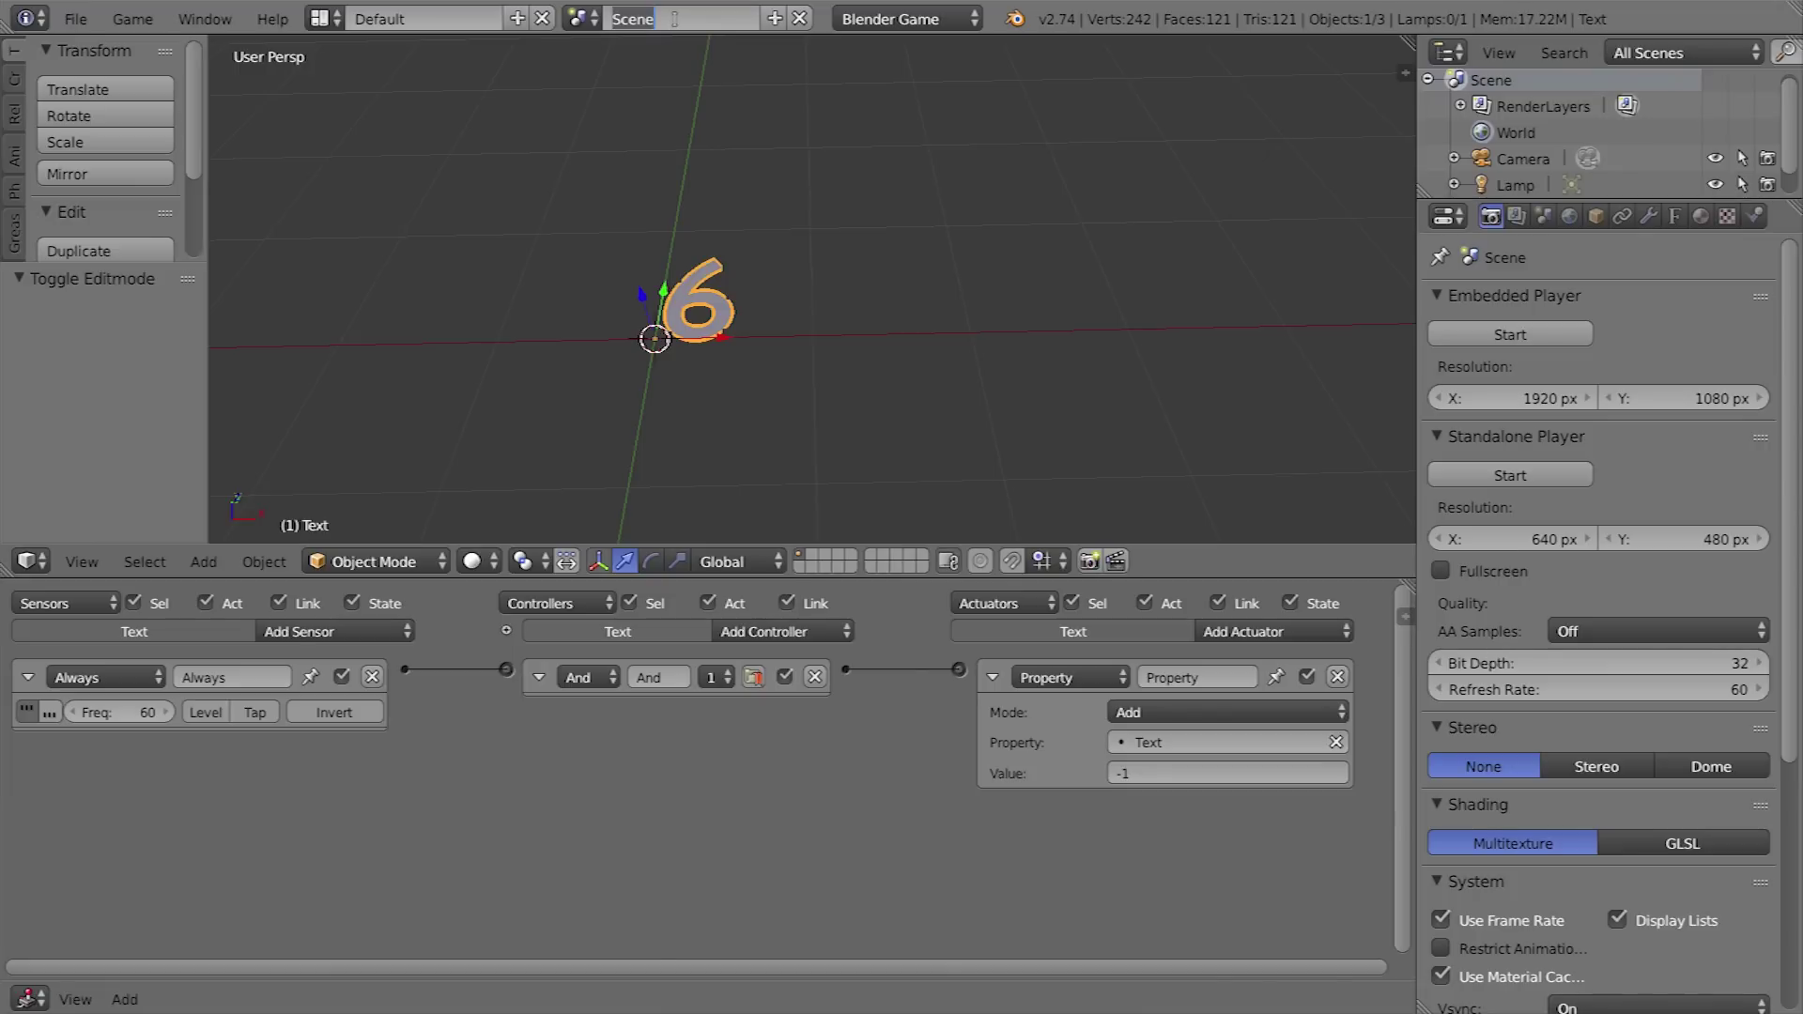
pyautogui.write('game')
pyautogui.press('Return')
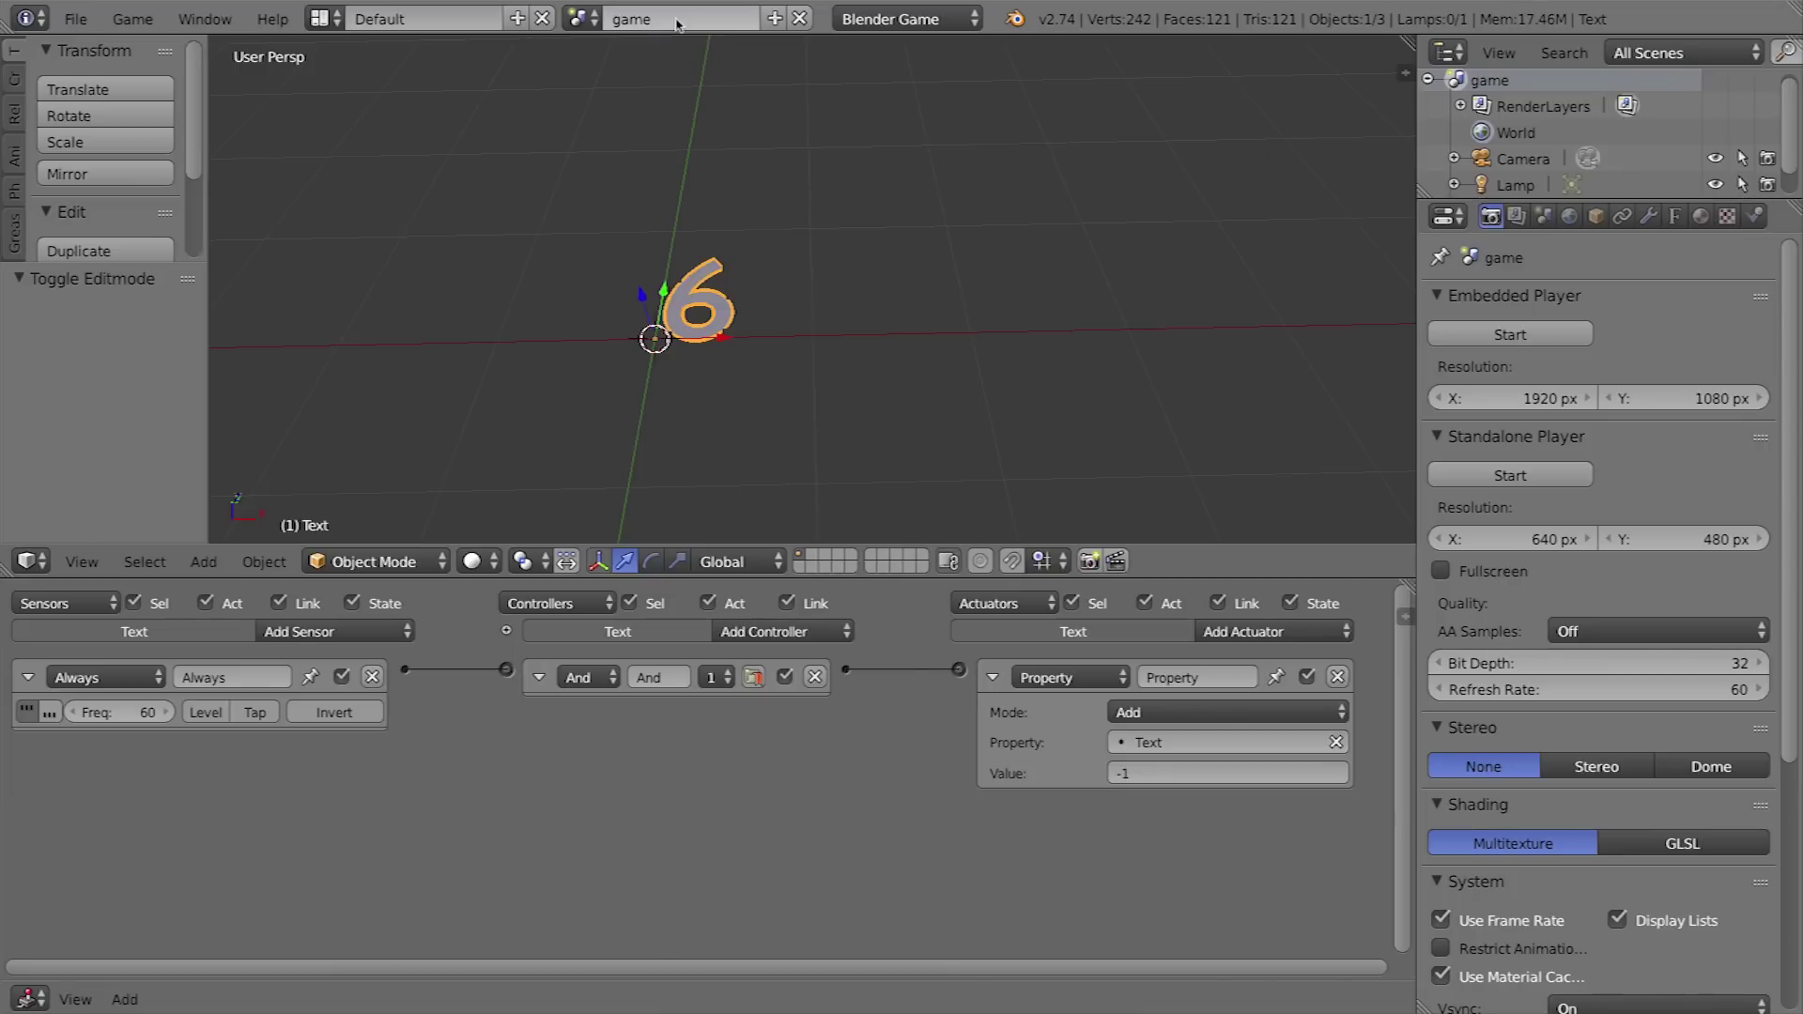
pyautogui.click(775, 19)
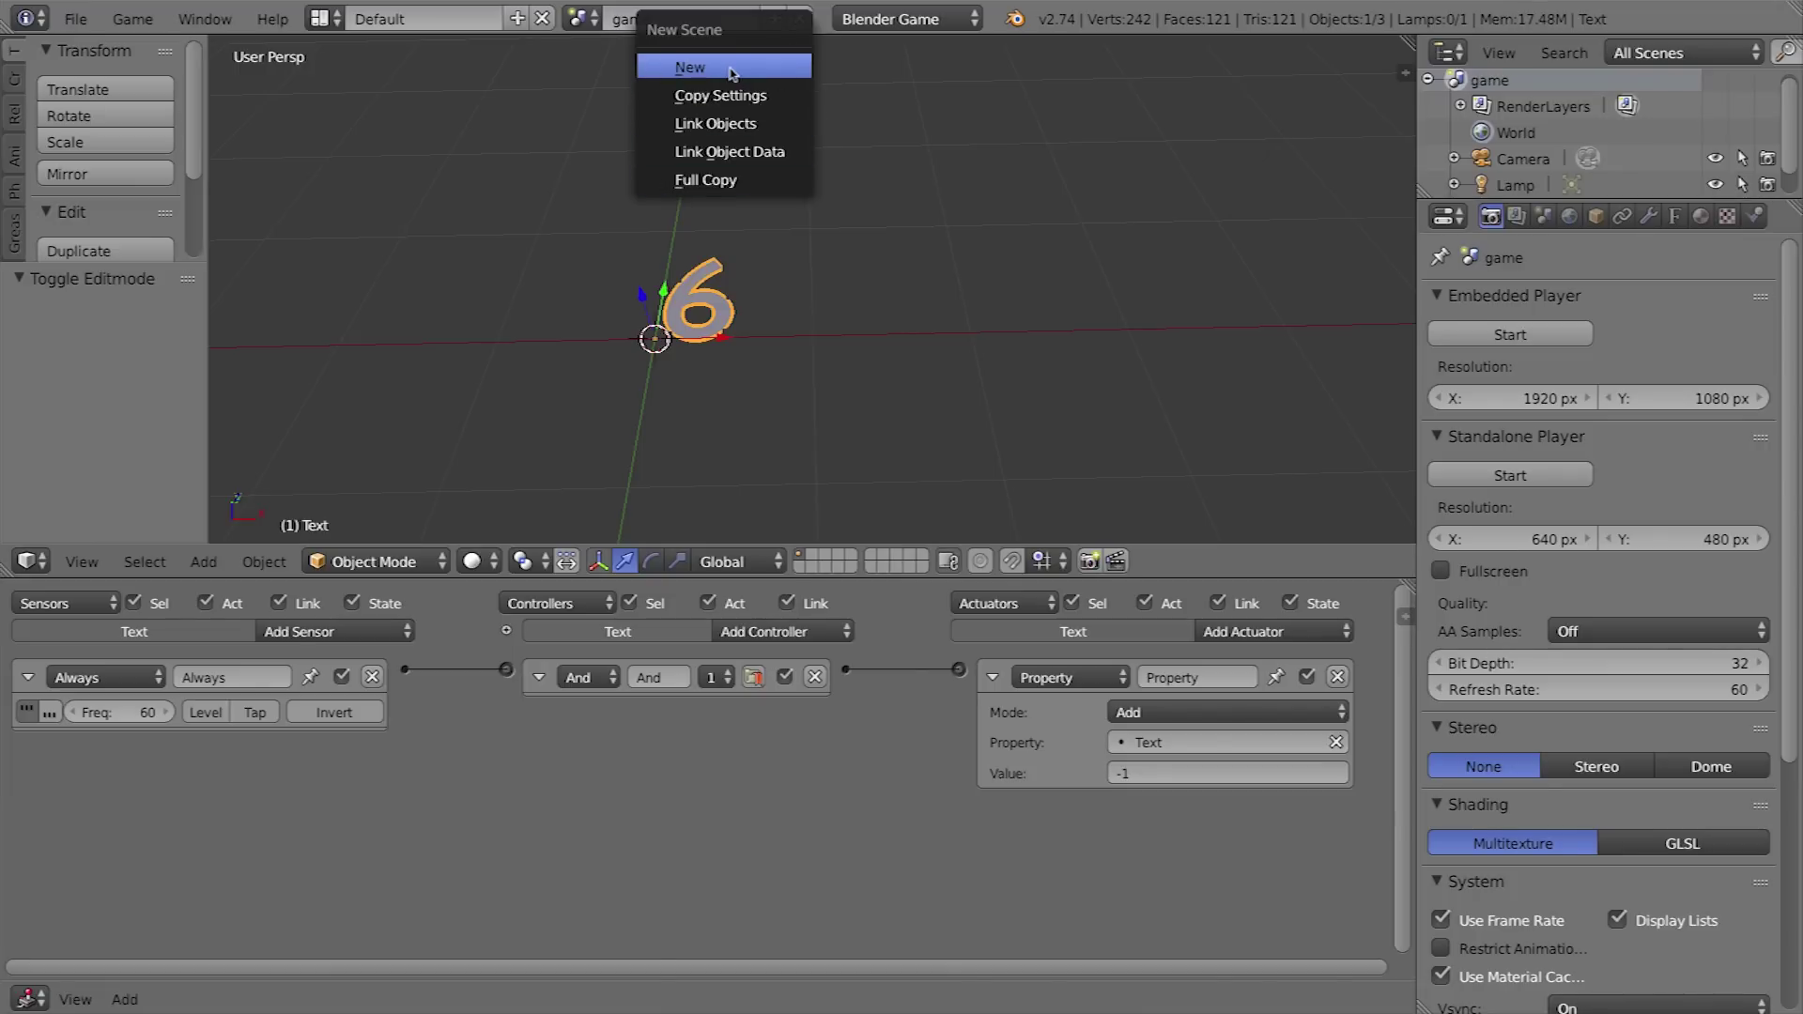
pyautogui.click(690, 68)
pyautogui.click(654, 17)
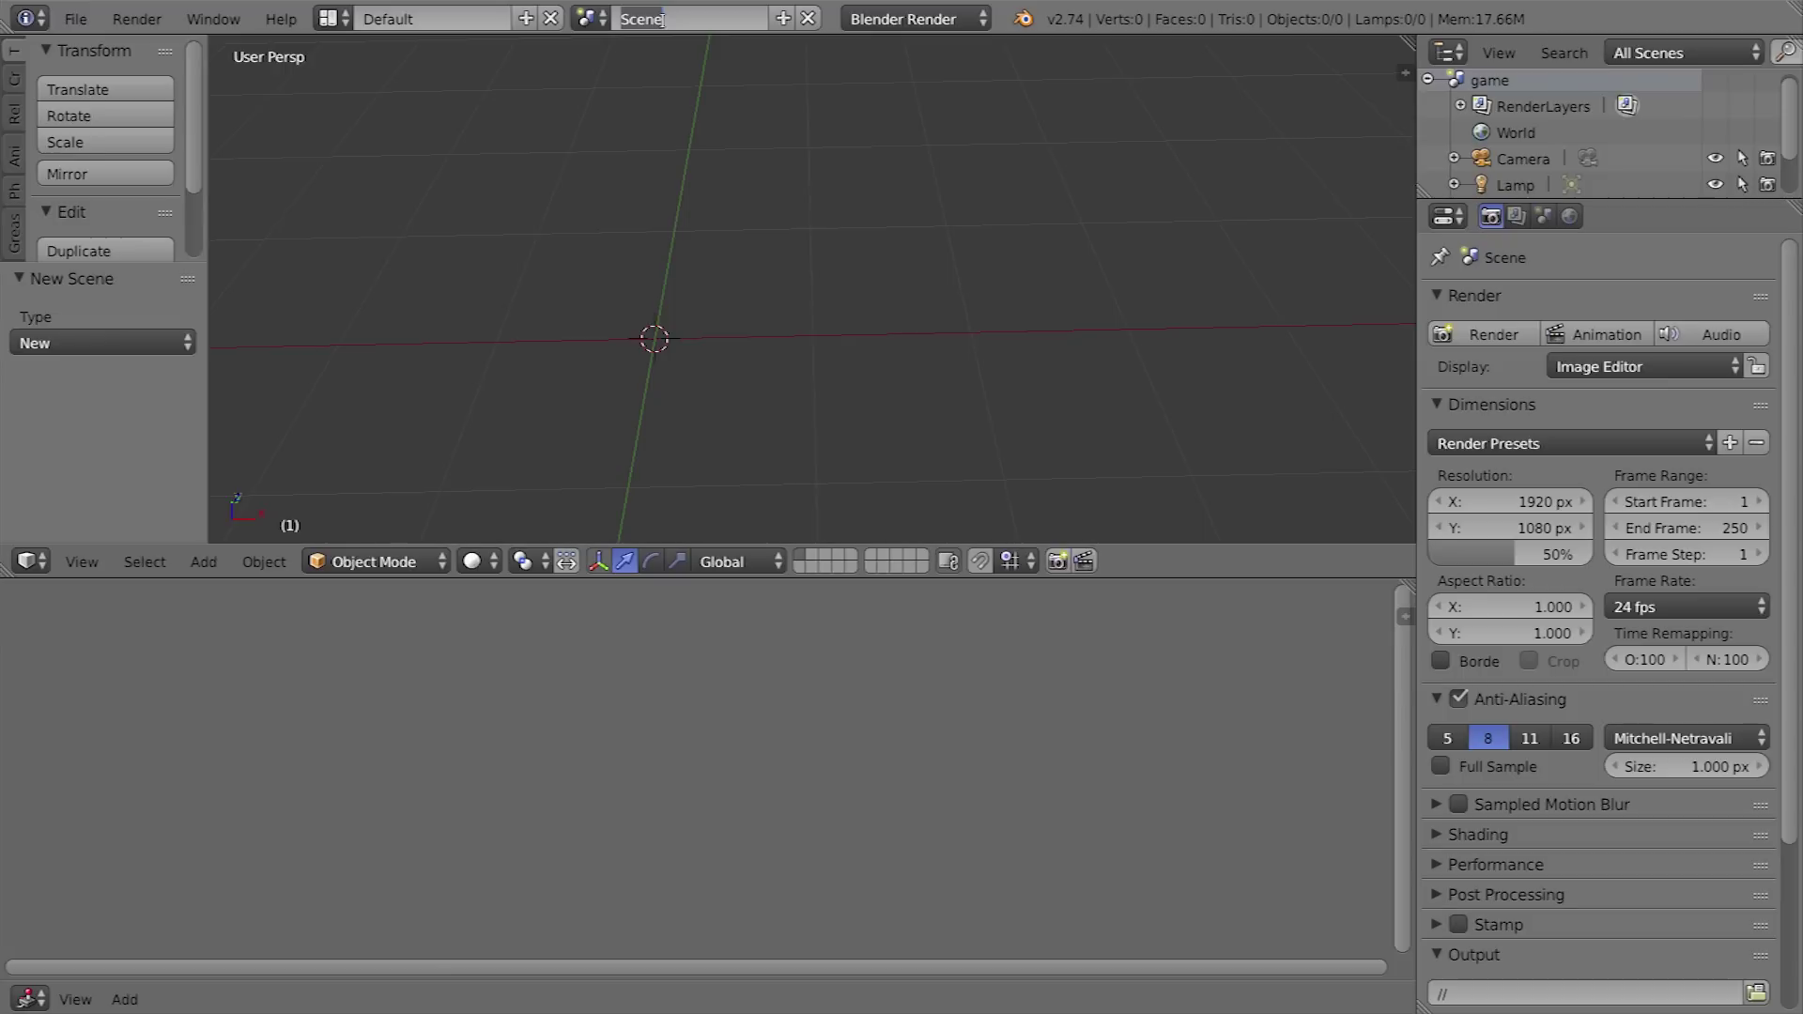
pyautogui.write('win')
pyautogui.press('Return')
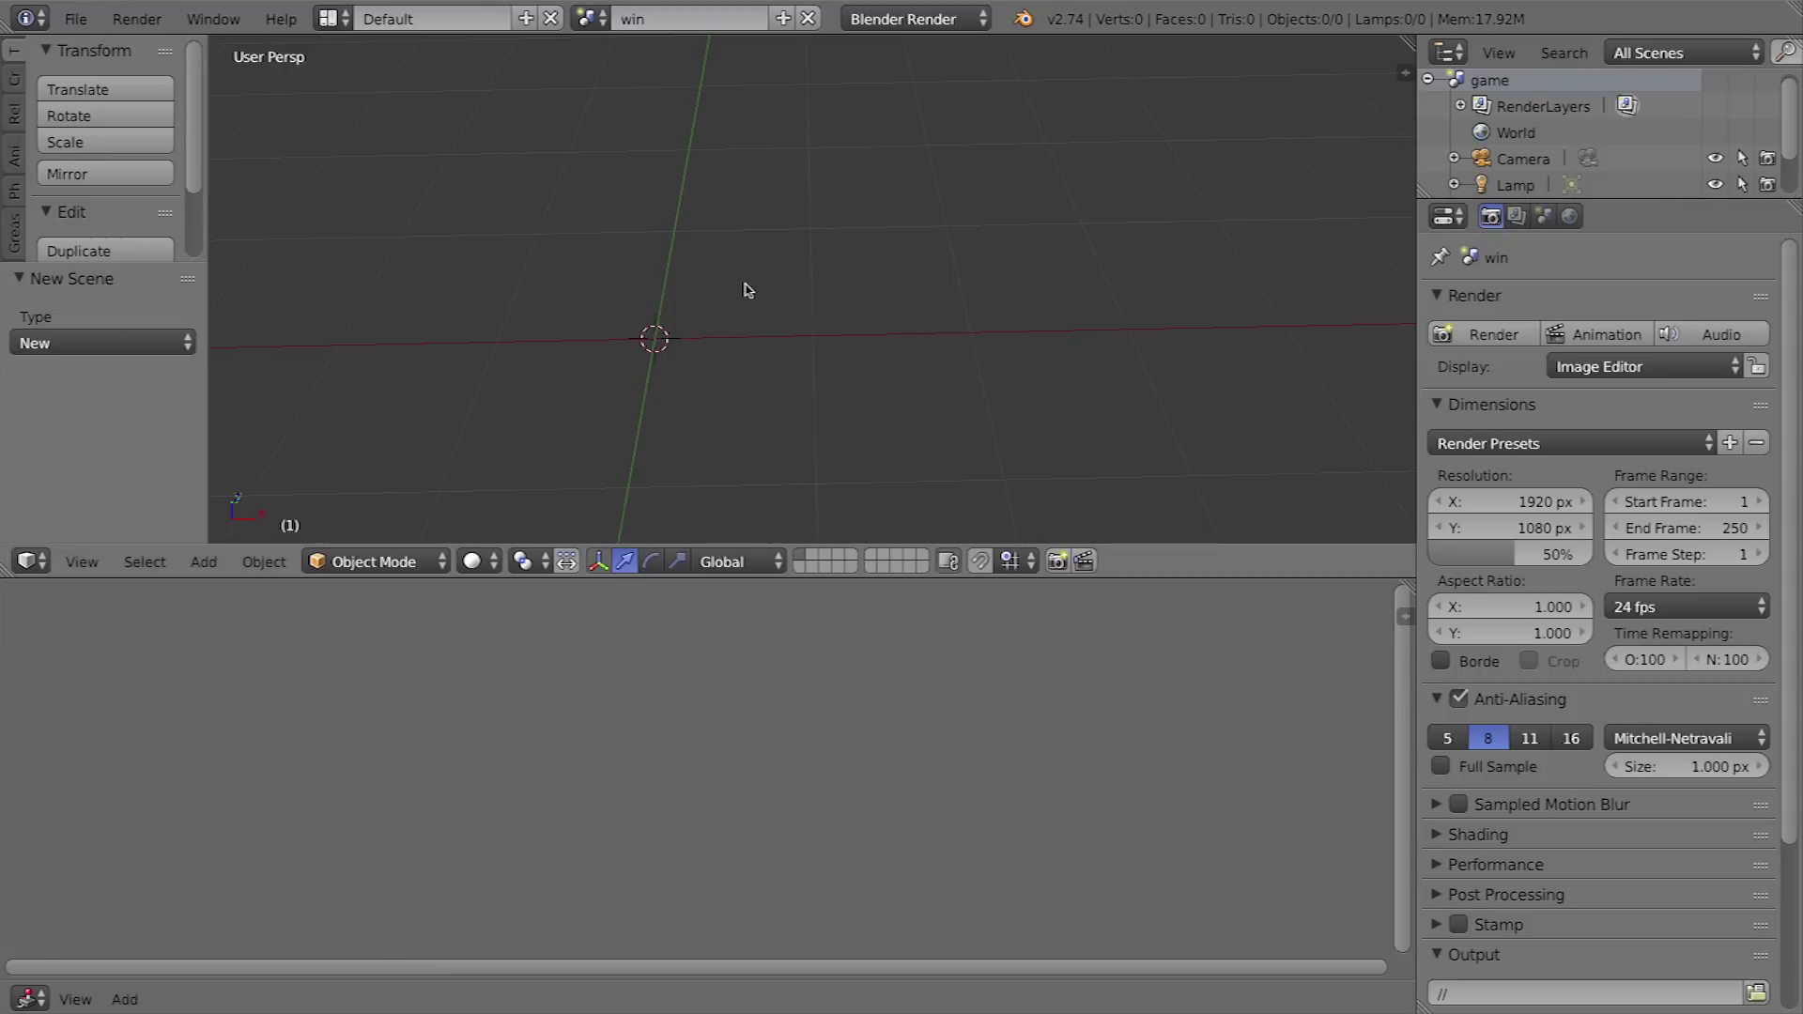
# - Add a Suzanne monkey head mesh to the win scene
pyautogui.hotkey('shift', 'a')
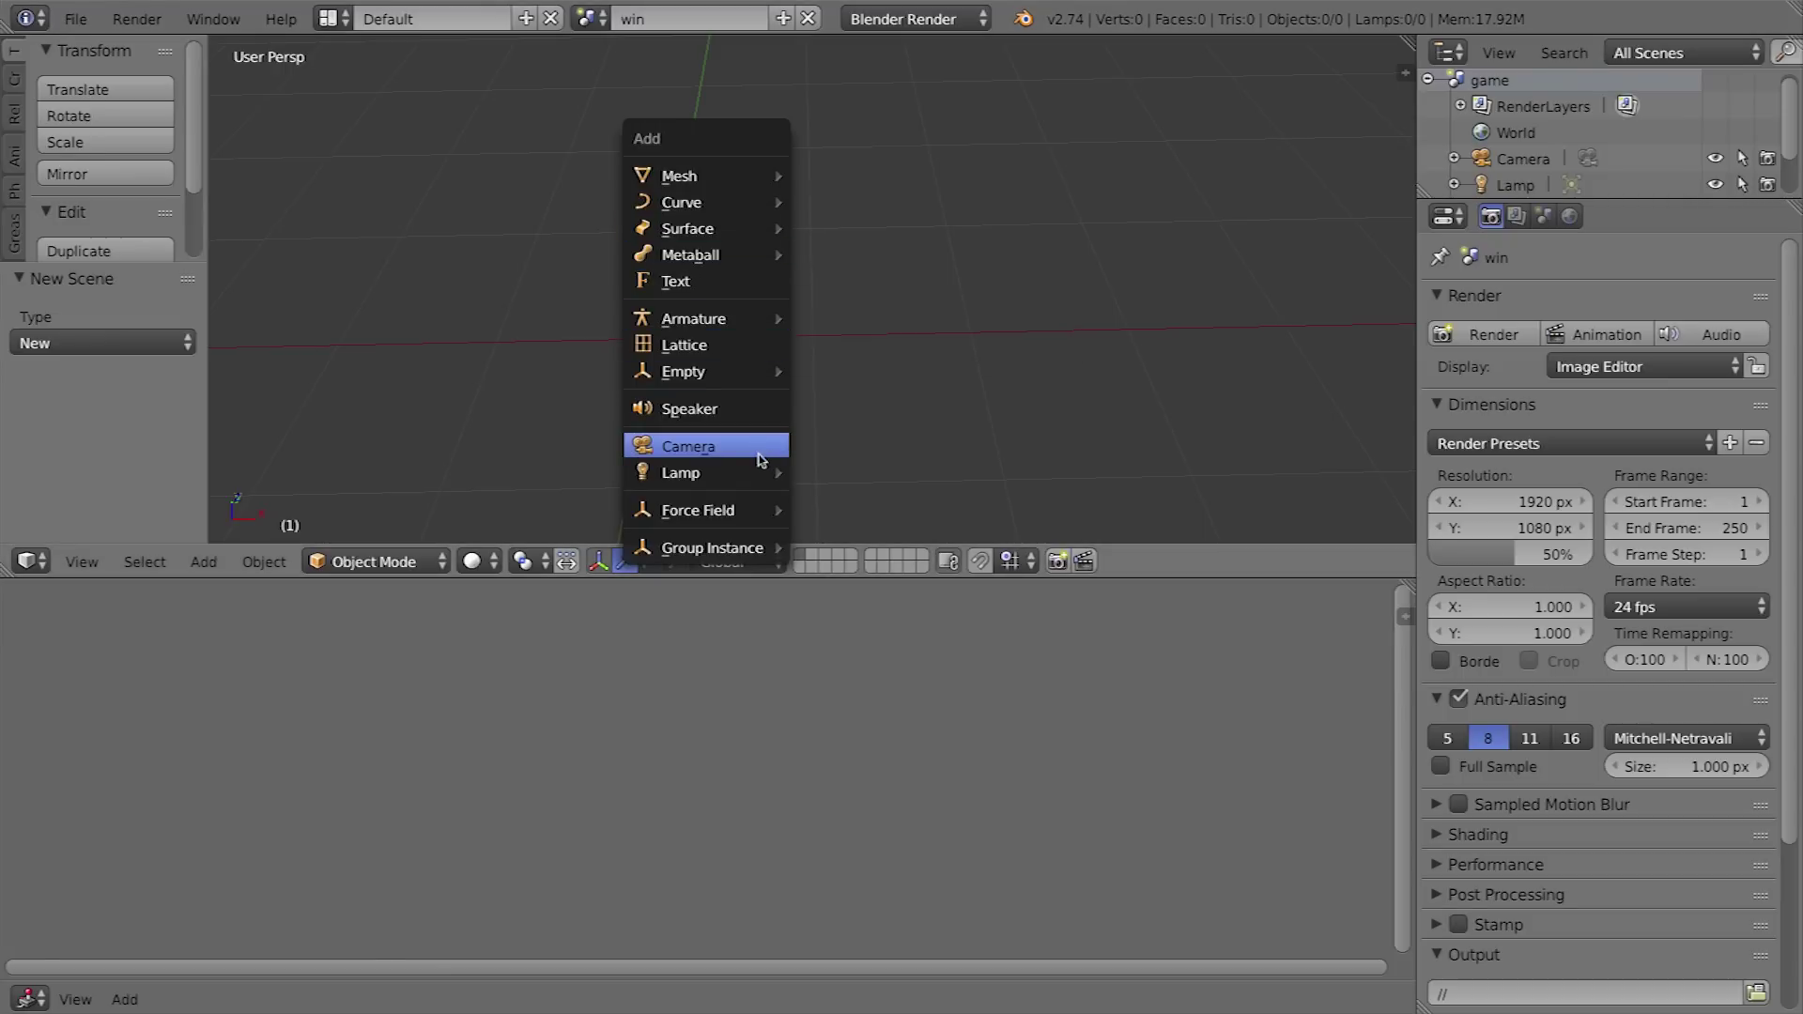
pyautogui.moveTo(761, 176)
pyautogui.click(883, 421)
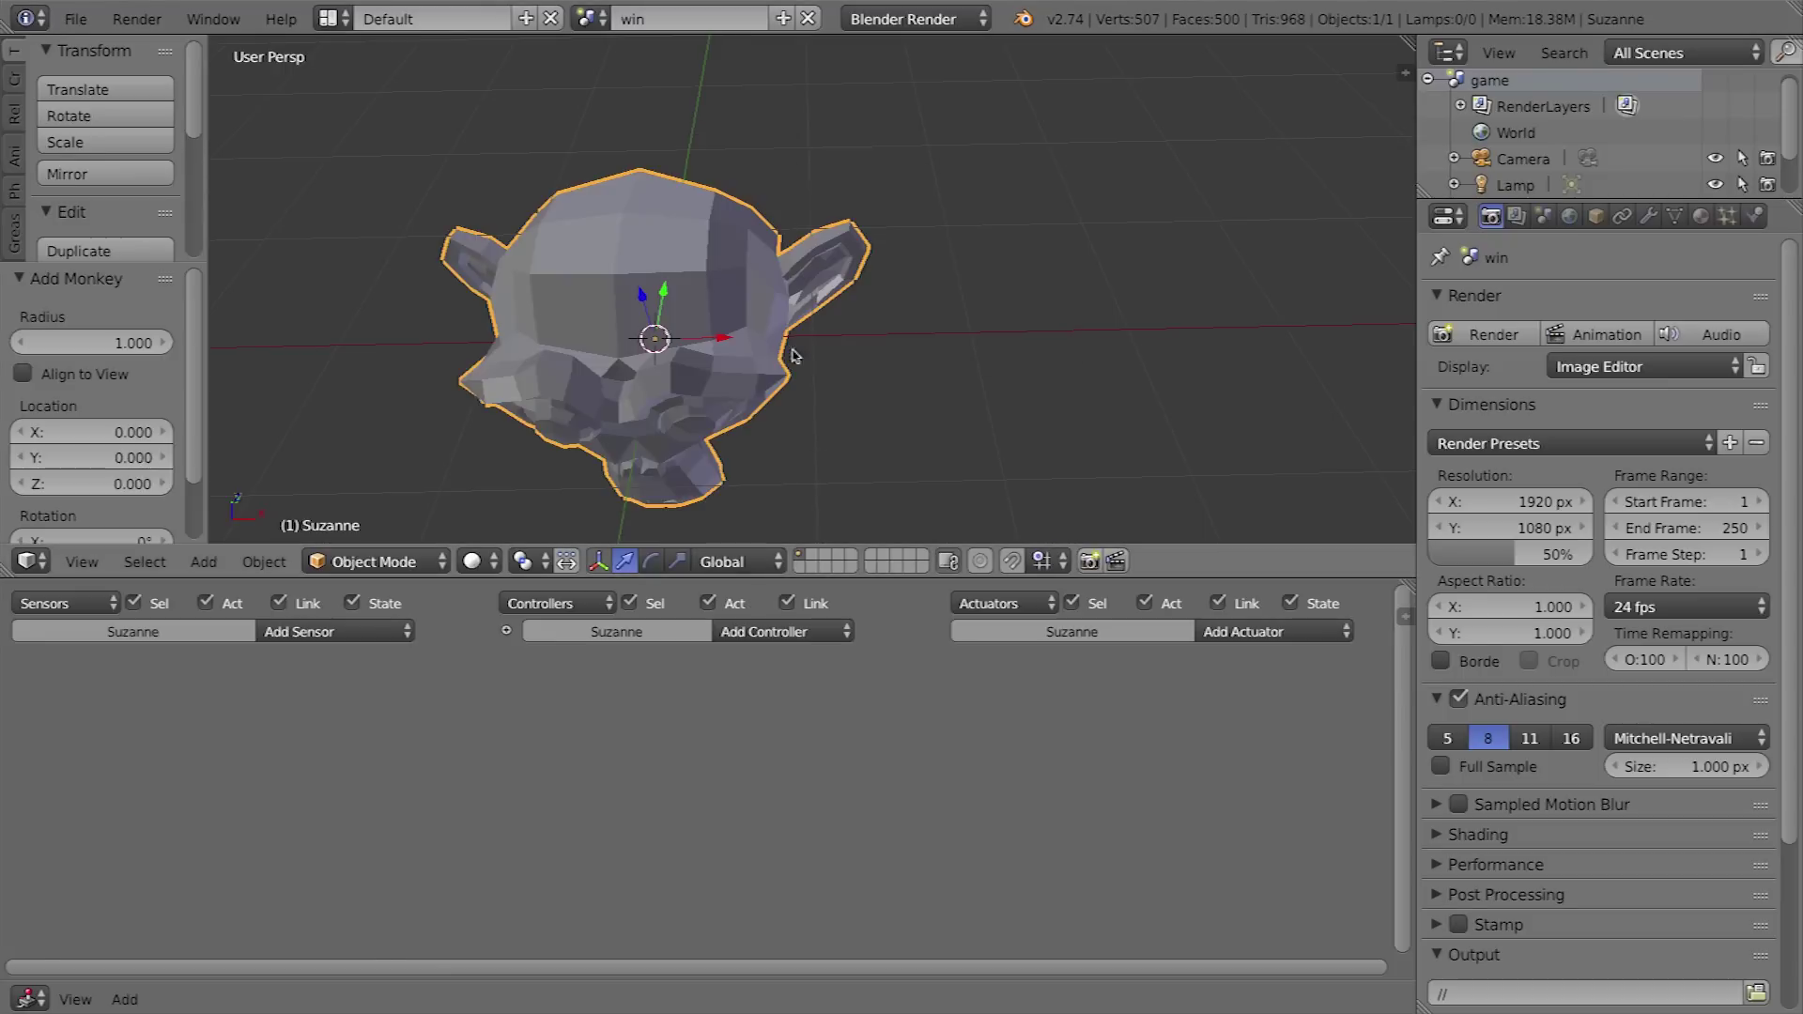
pyautogui.scroll(-4, 792, 355)
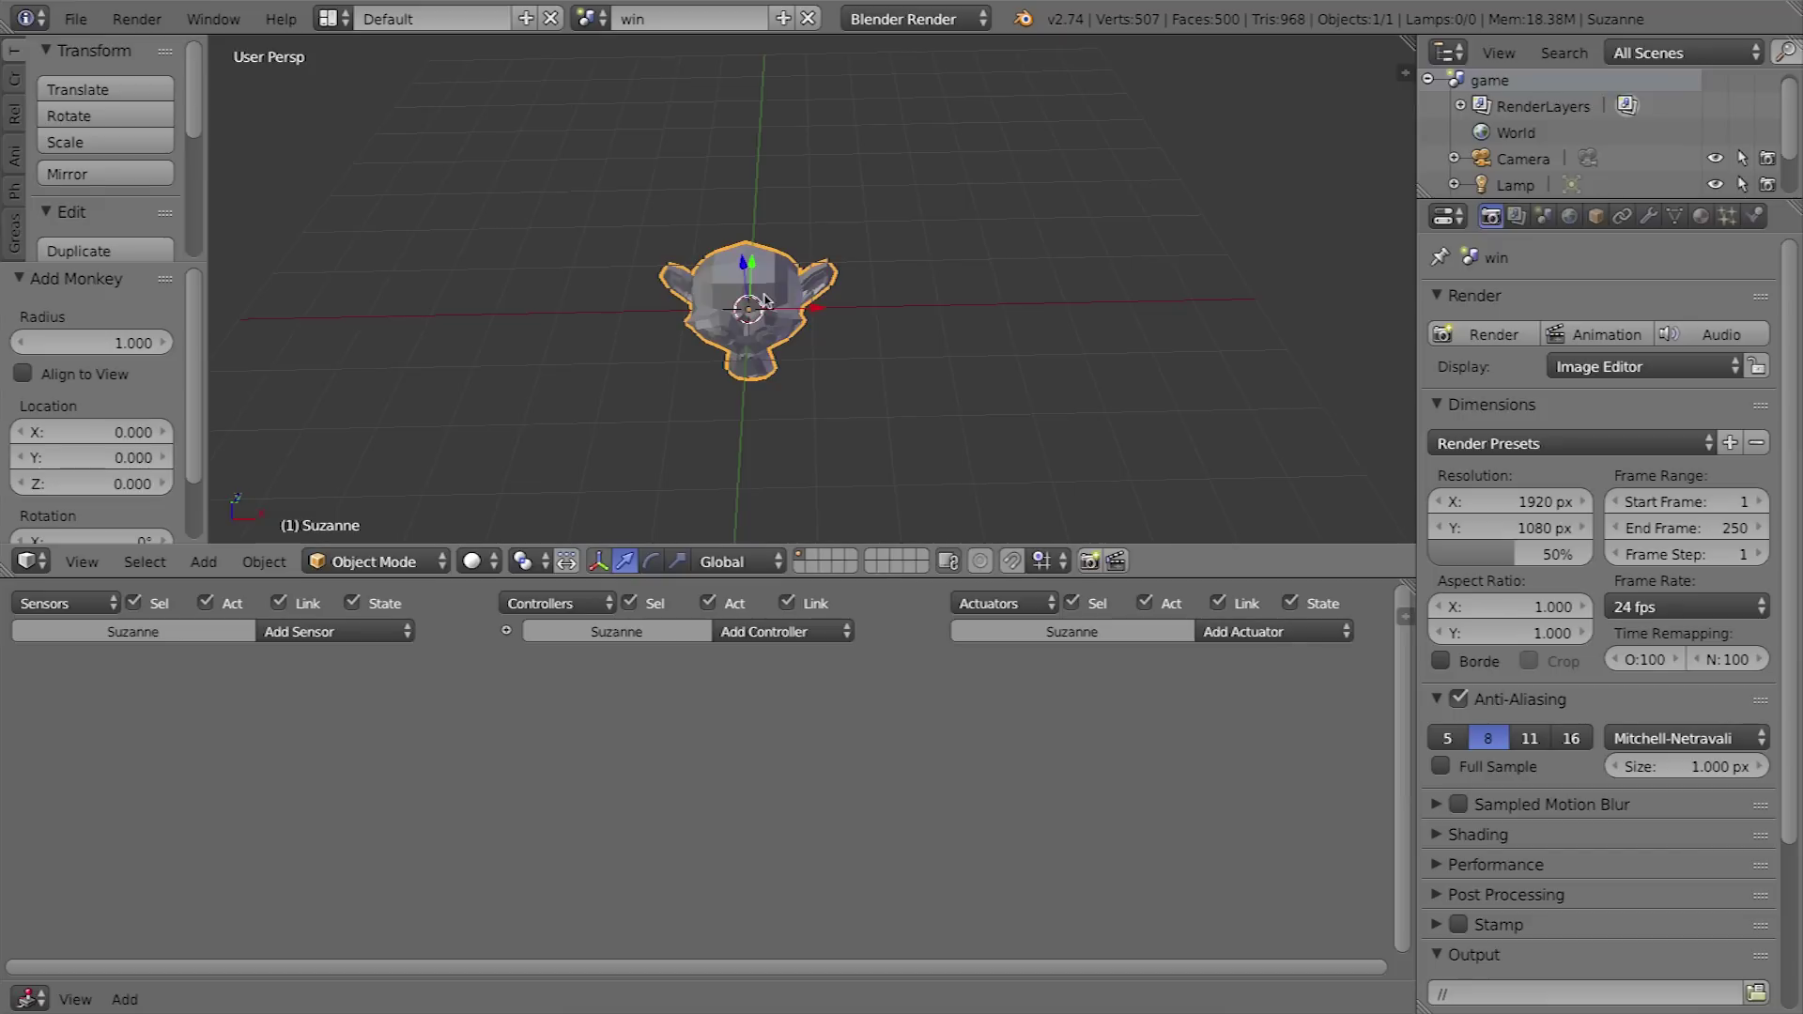
# - Add a camera, clear its rotation, and raise it along Z above the monkey
pyautogui.hotkey('shift', 'a')
pyautogui.hotkey('shift', 'a')
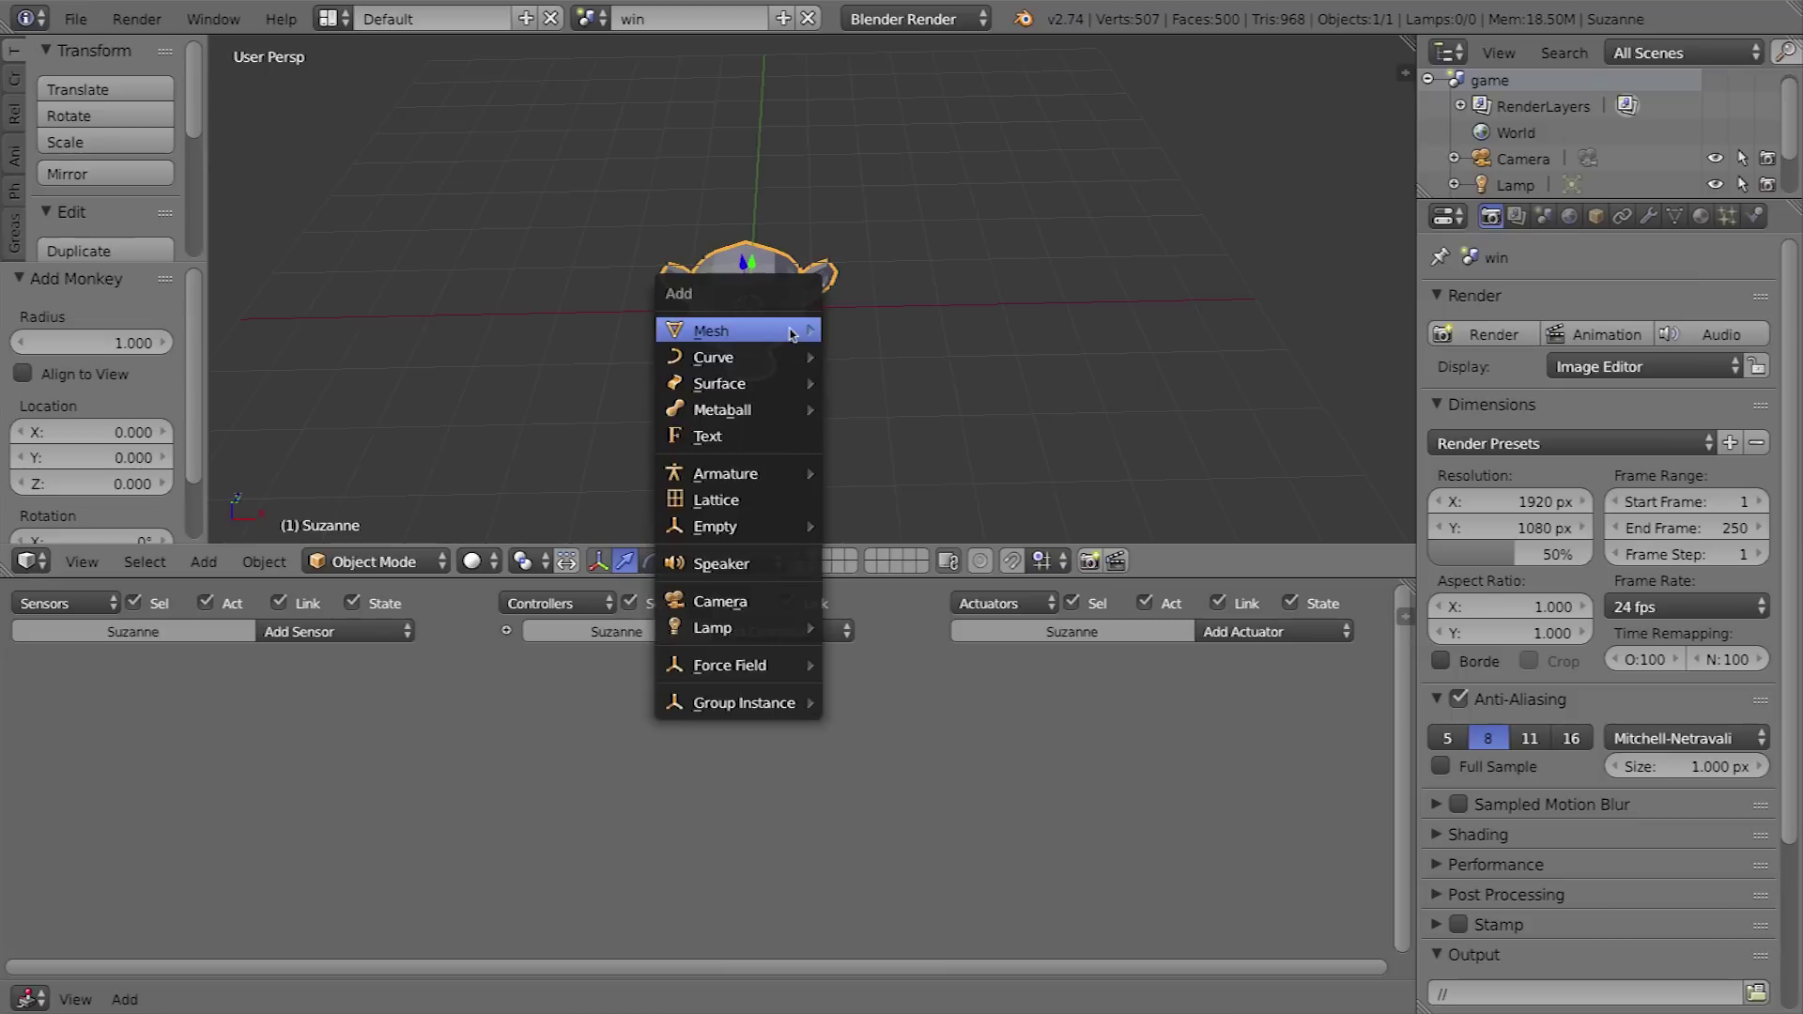
pyautogui.click(763, 603)
pyautogui.moveTo(901, 314); pyautogui.dragTo(920, 369, button='middle')
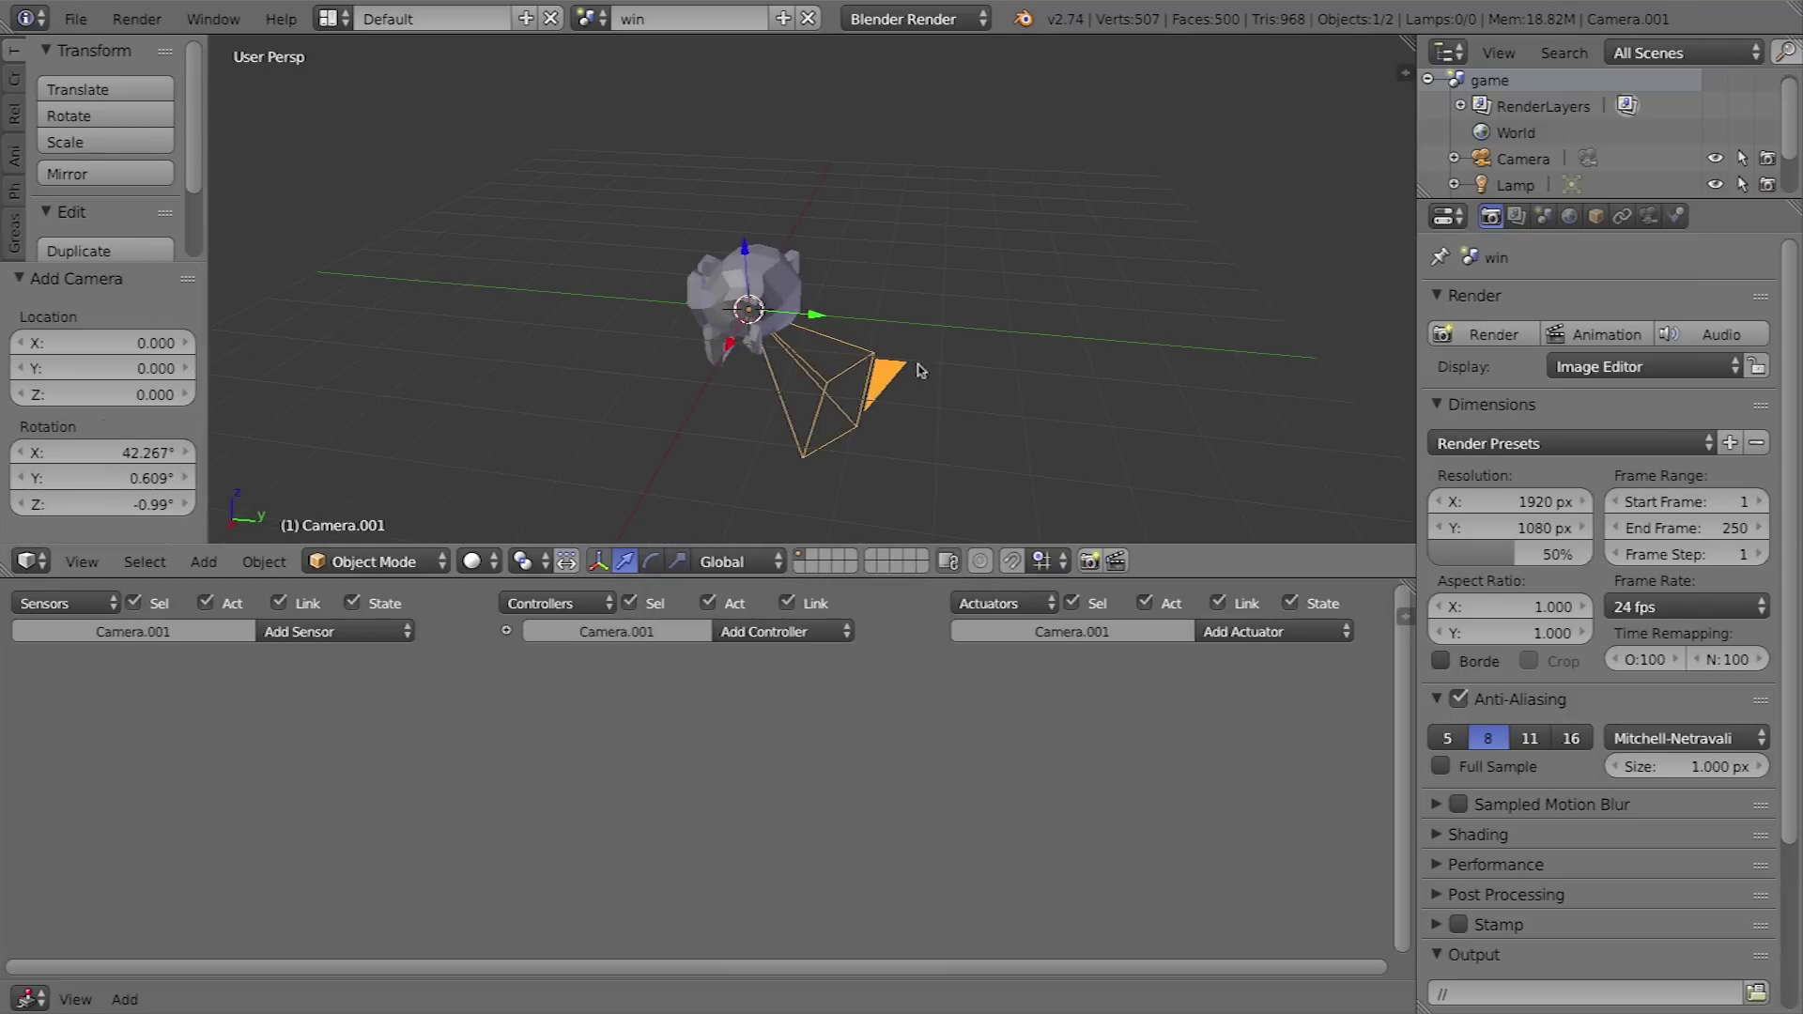
pyautogui.hotkey('alt', 'r')
pyautogui.press('g')
pyautogui.press('z')
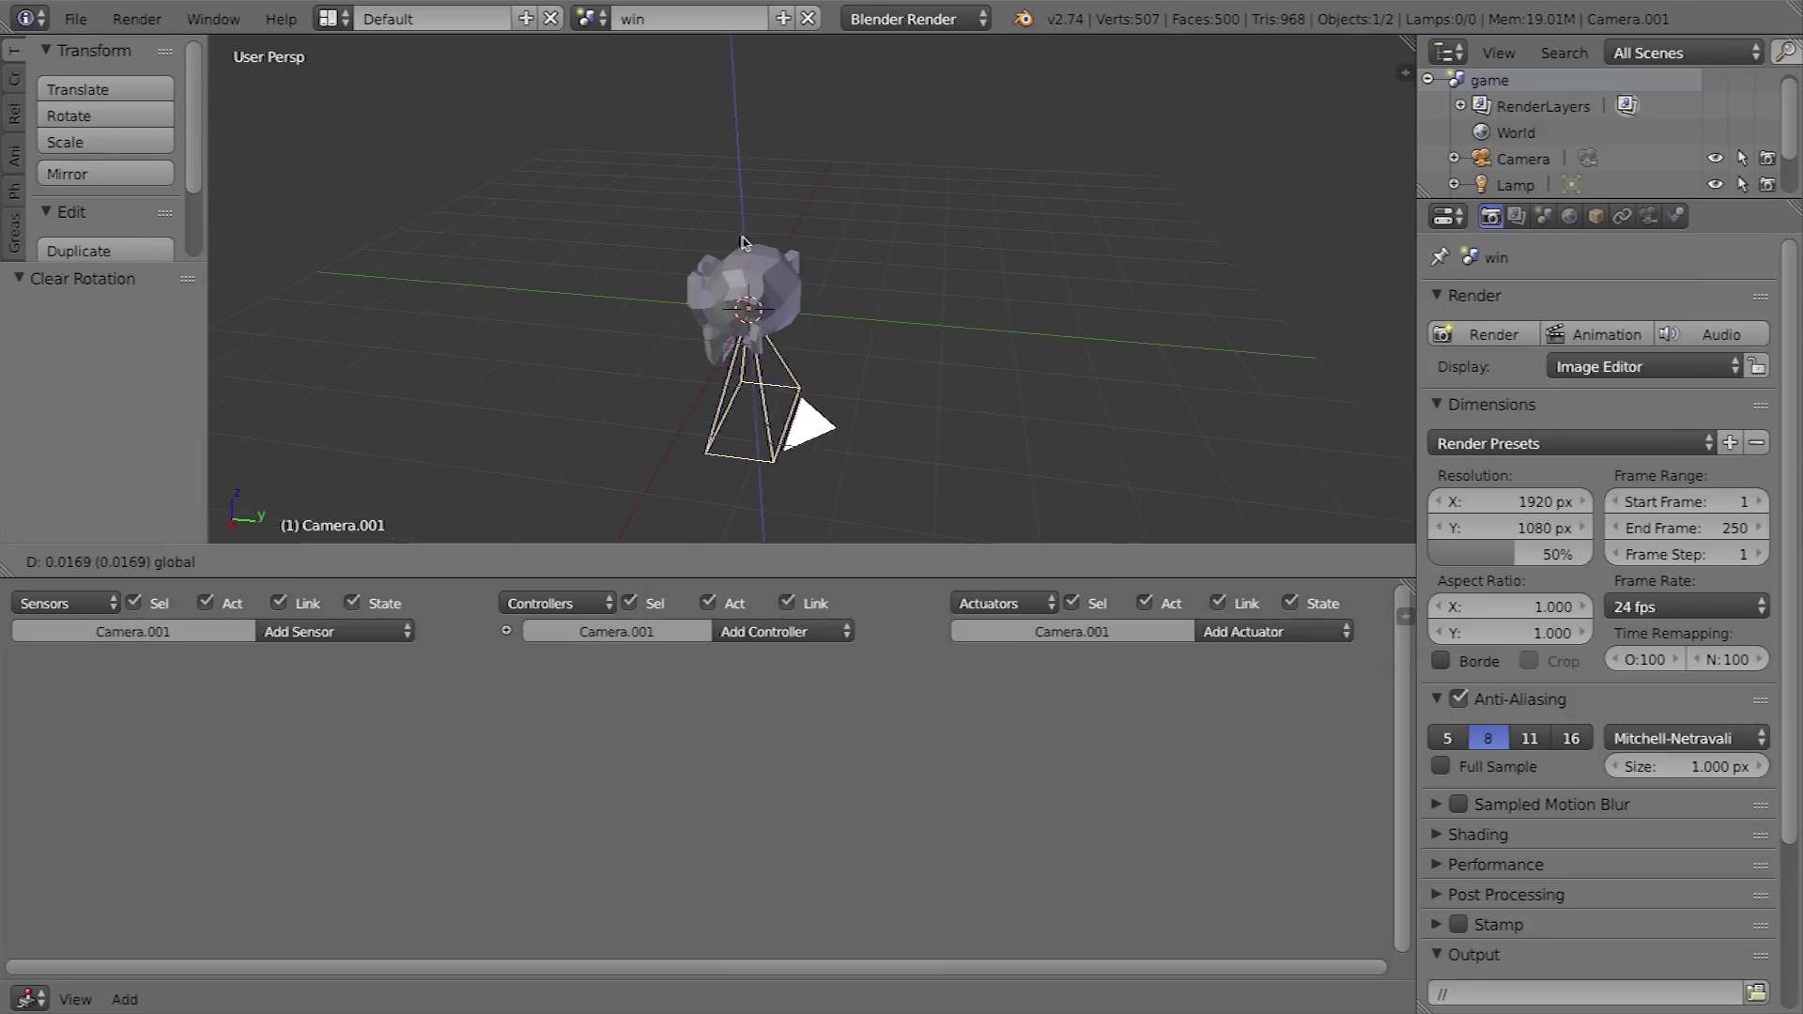
pyautogui.click(741, 111)
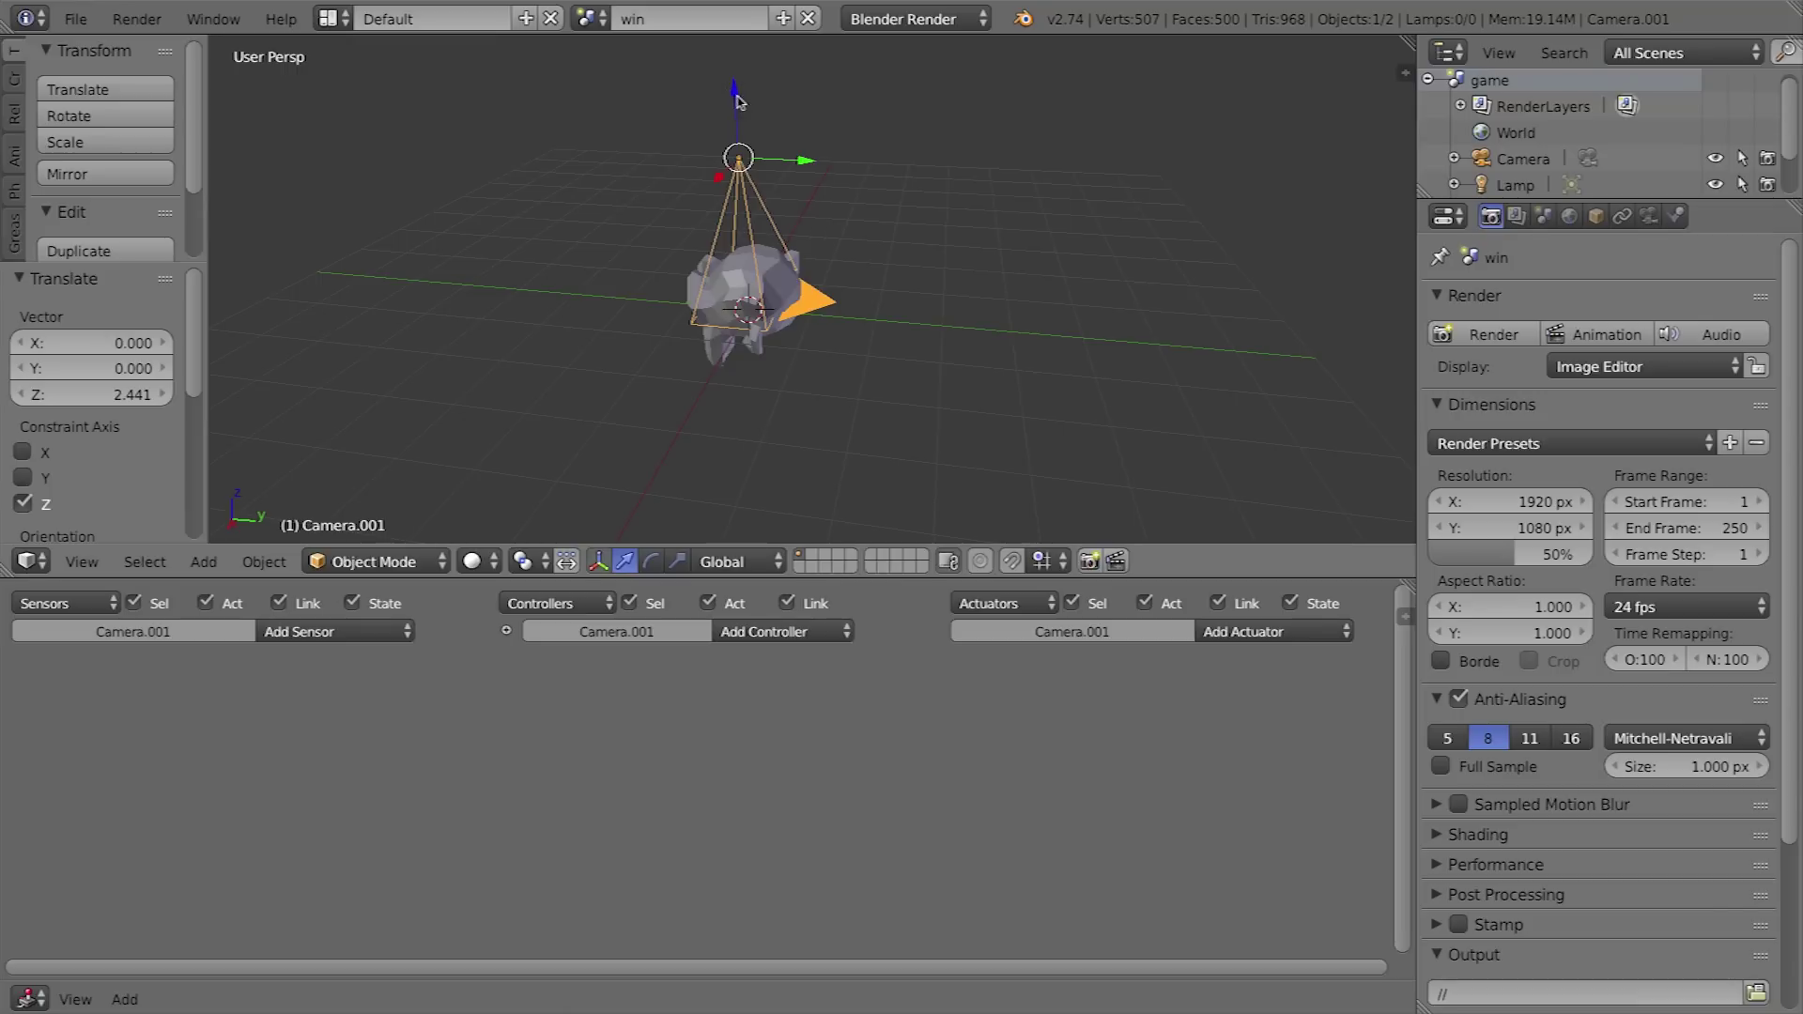
pyautogui.scroll(-5, 771, 122)
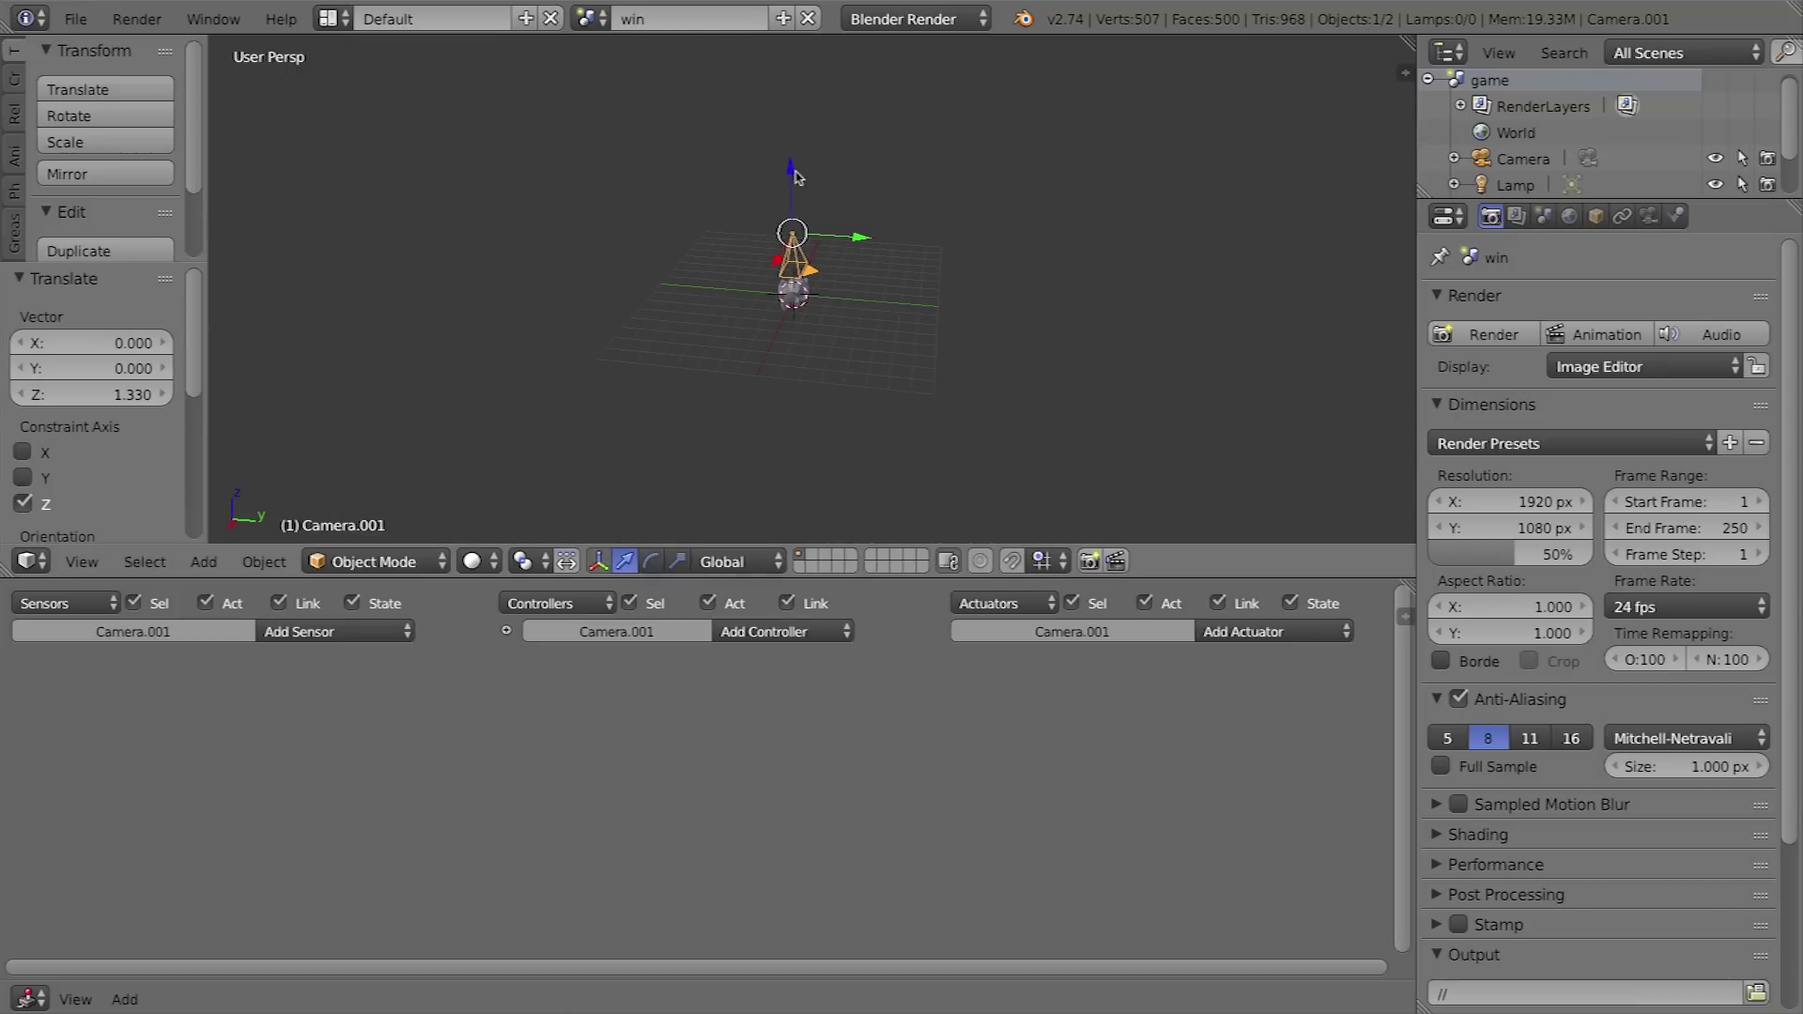
pyautogui.moveTo(796, 176); pyautogui.dragTo(795, 96)
# - Rotate the monkey head 90° in side view and look through the camera
pyautogui.rightClick(800, 289)
pyautogui.press('KP_3')
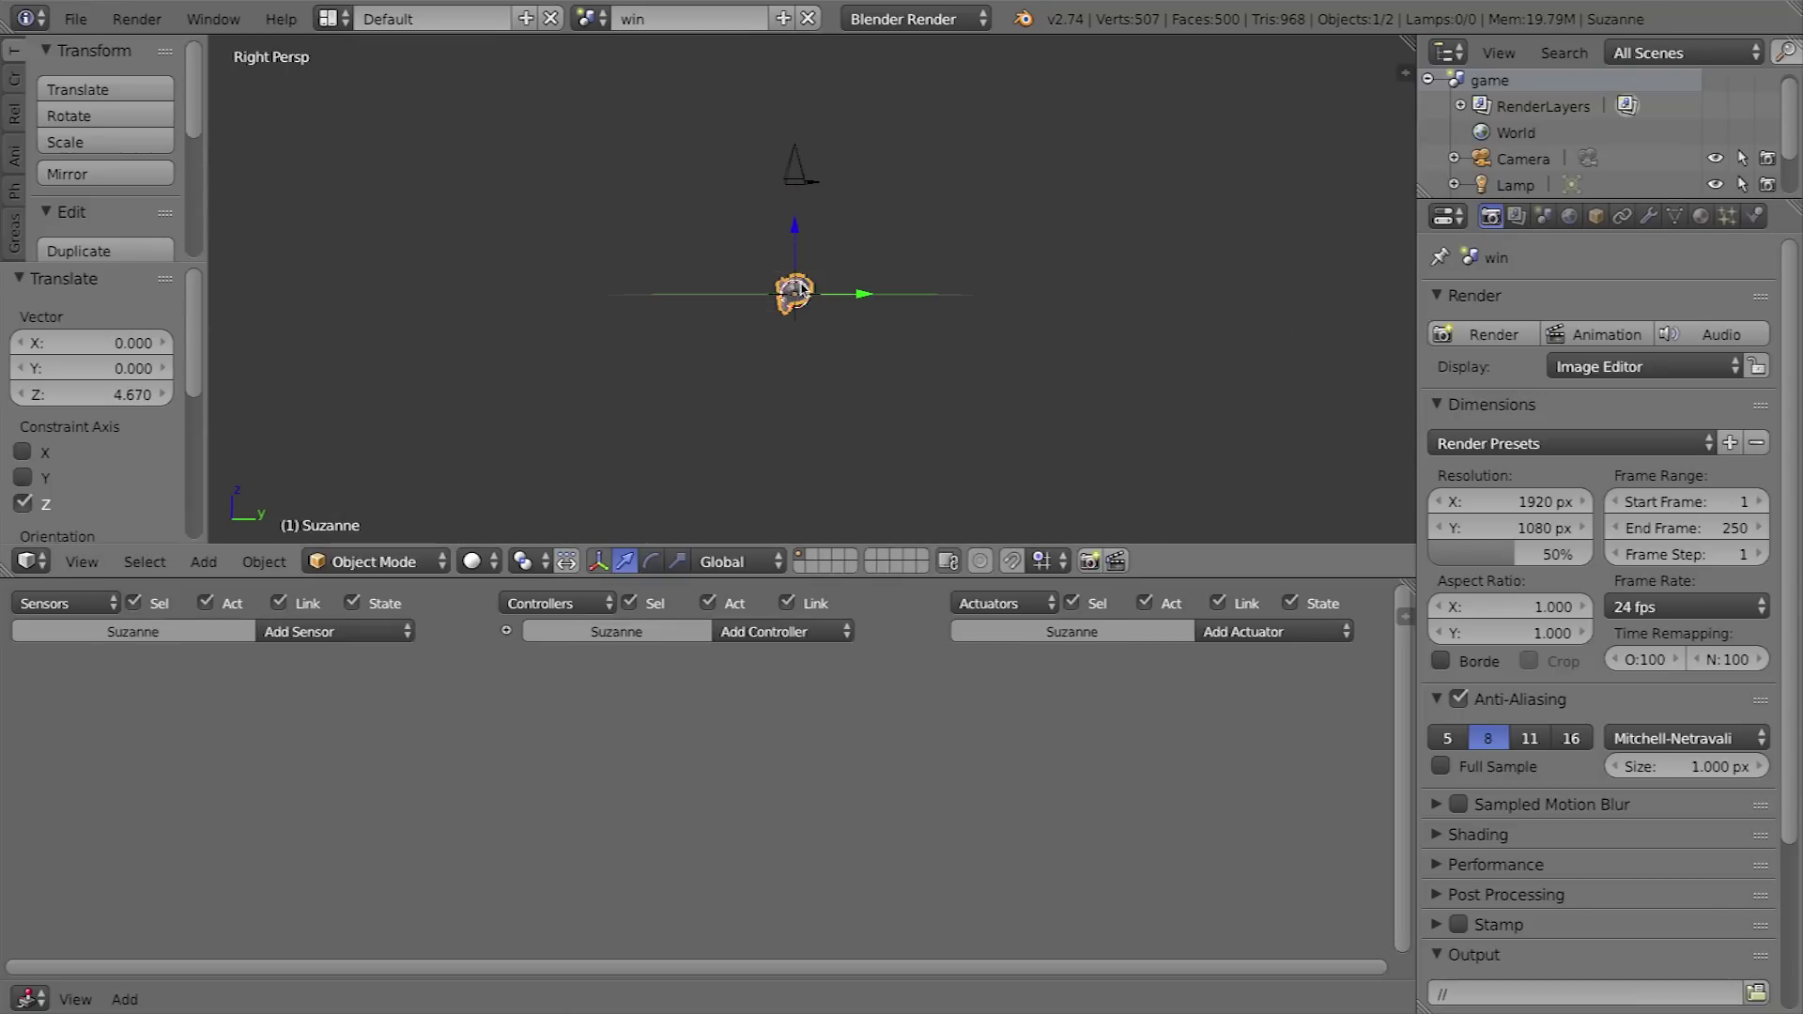
pyautogui.press('KP_1')
pyautogui.press('KP_3')
pyautogui.press('KP_5')
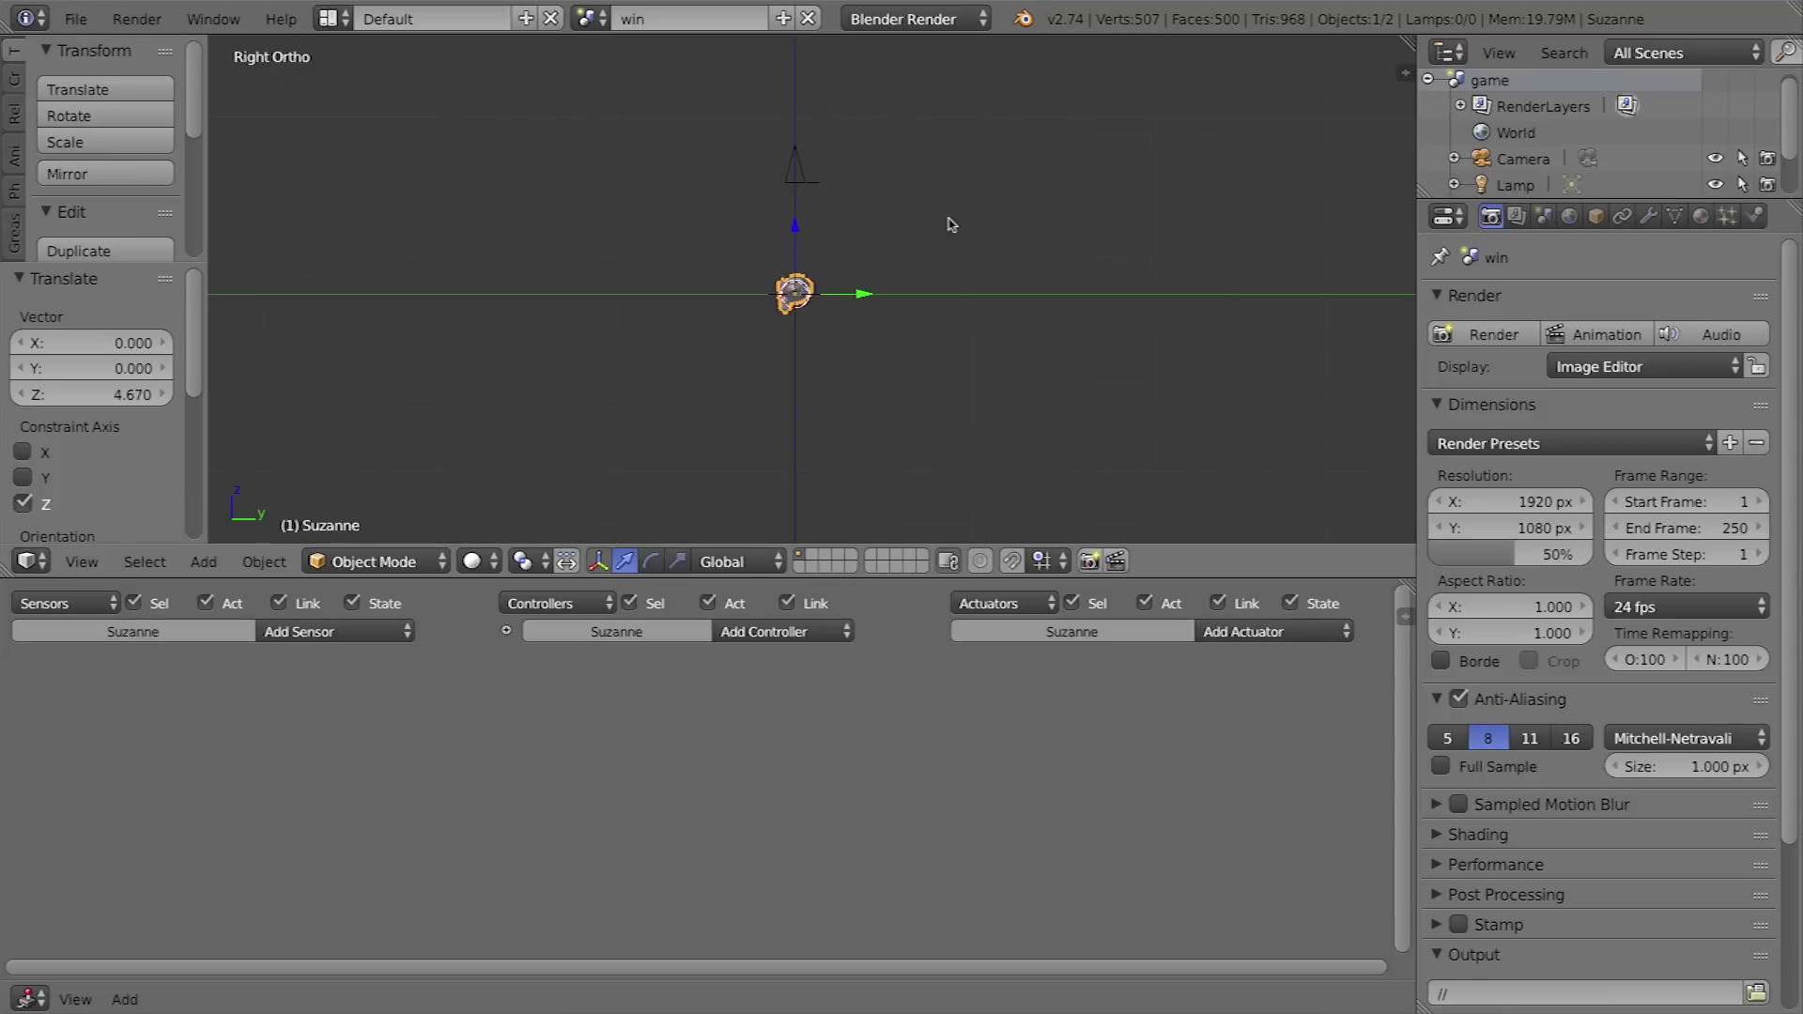
pyautogui.write('r90')
pyautogui.press('Return')
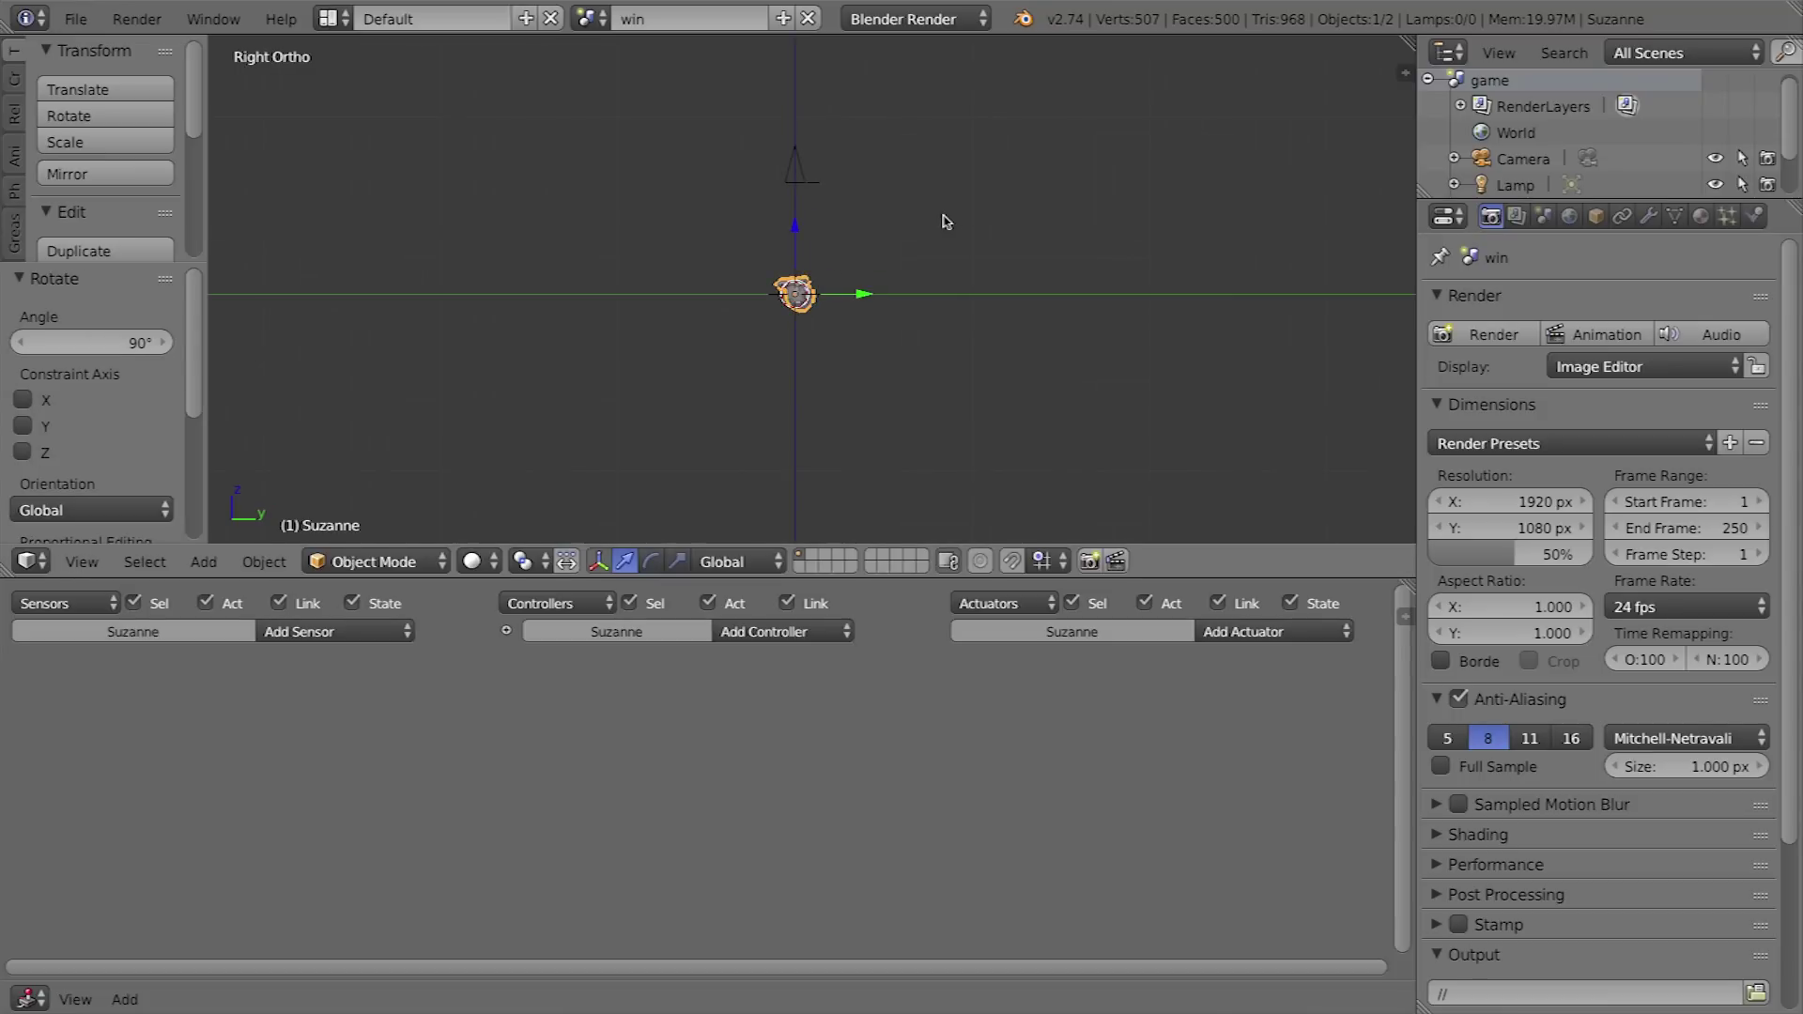
pyautogui.press('KP_0')
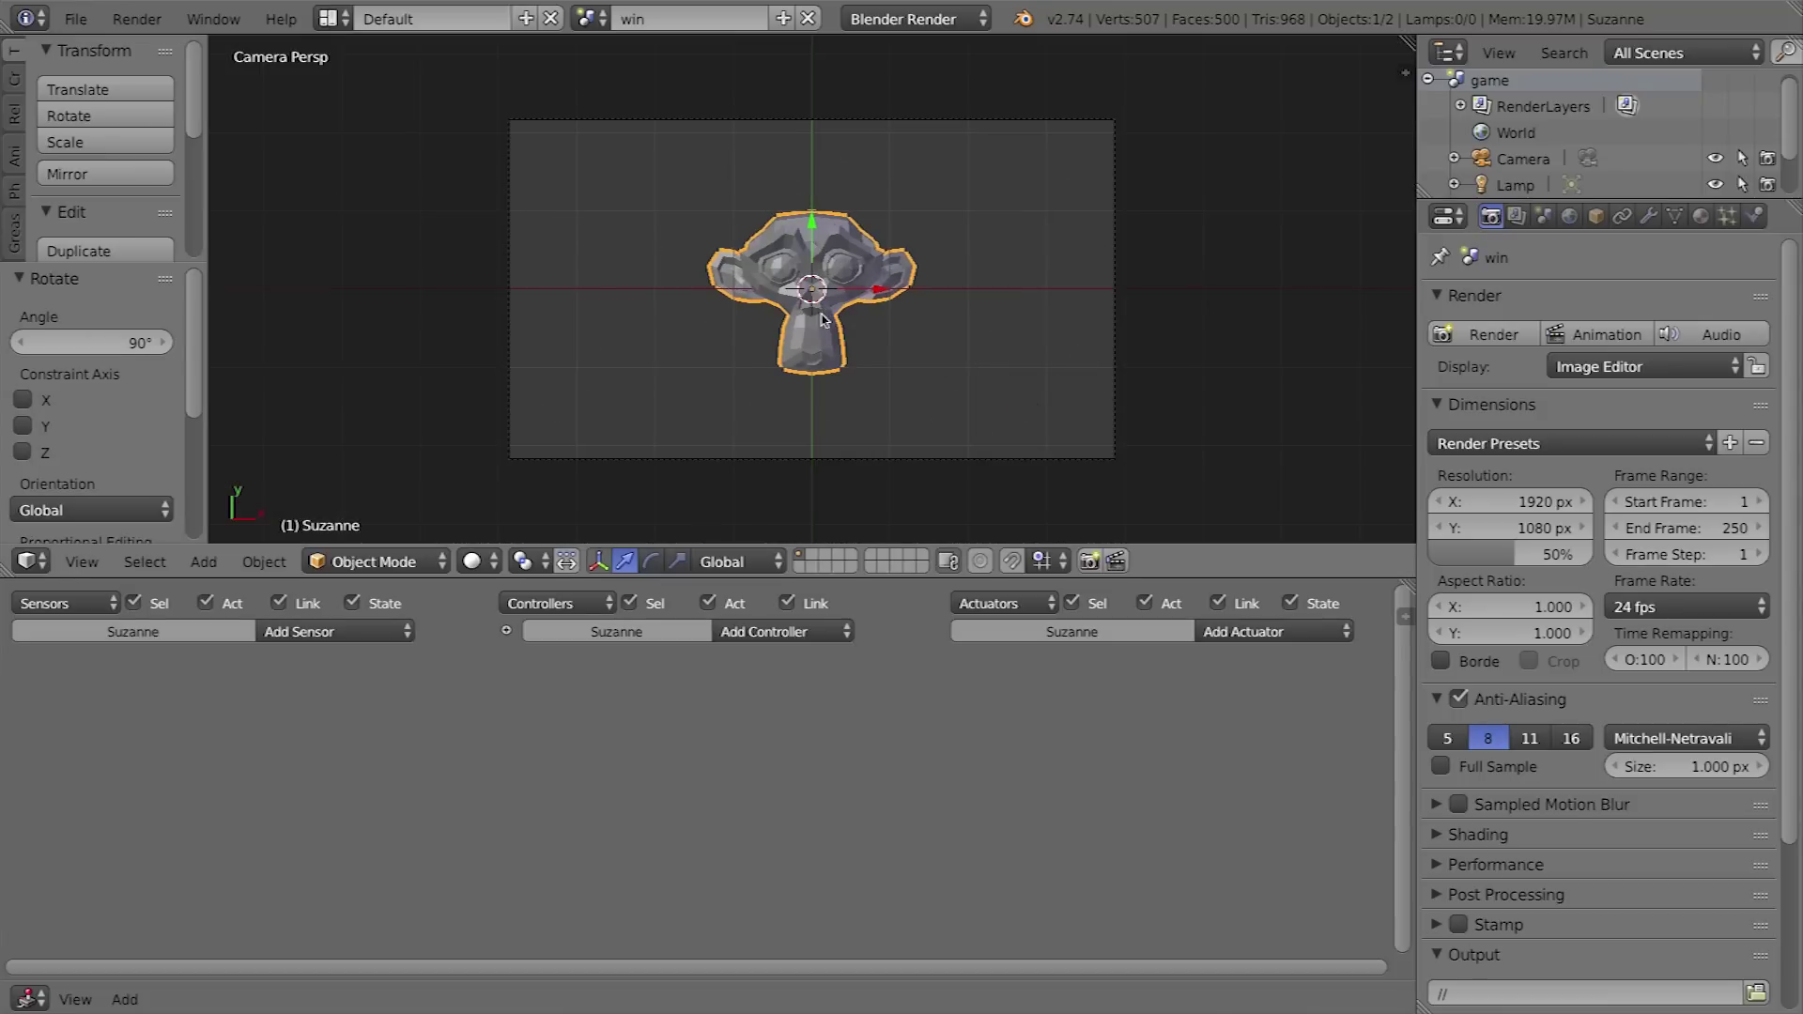
# - Switch back to the game scene and add a Property sensor to the Text object
pyautogui.click(588, 19)
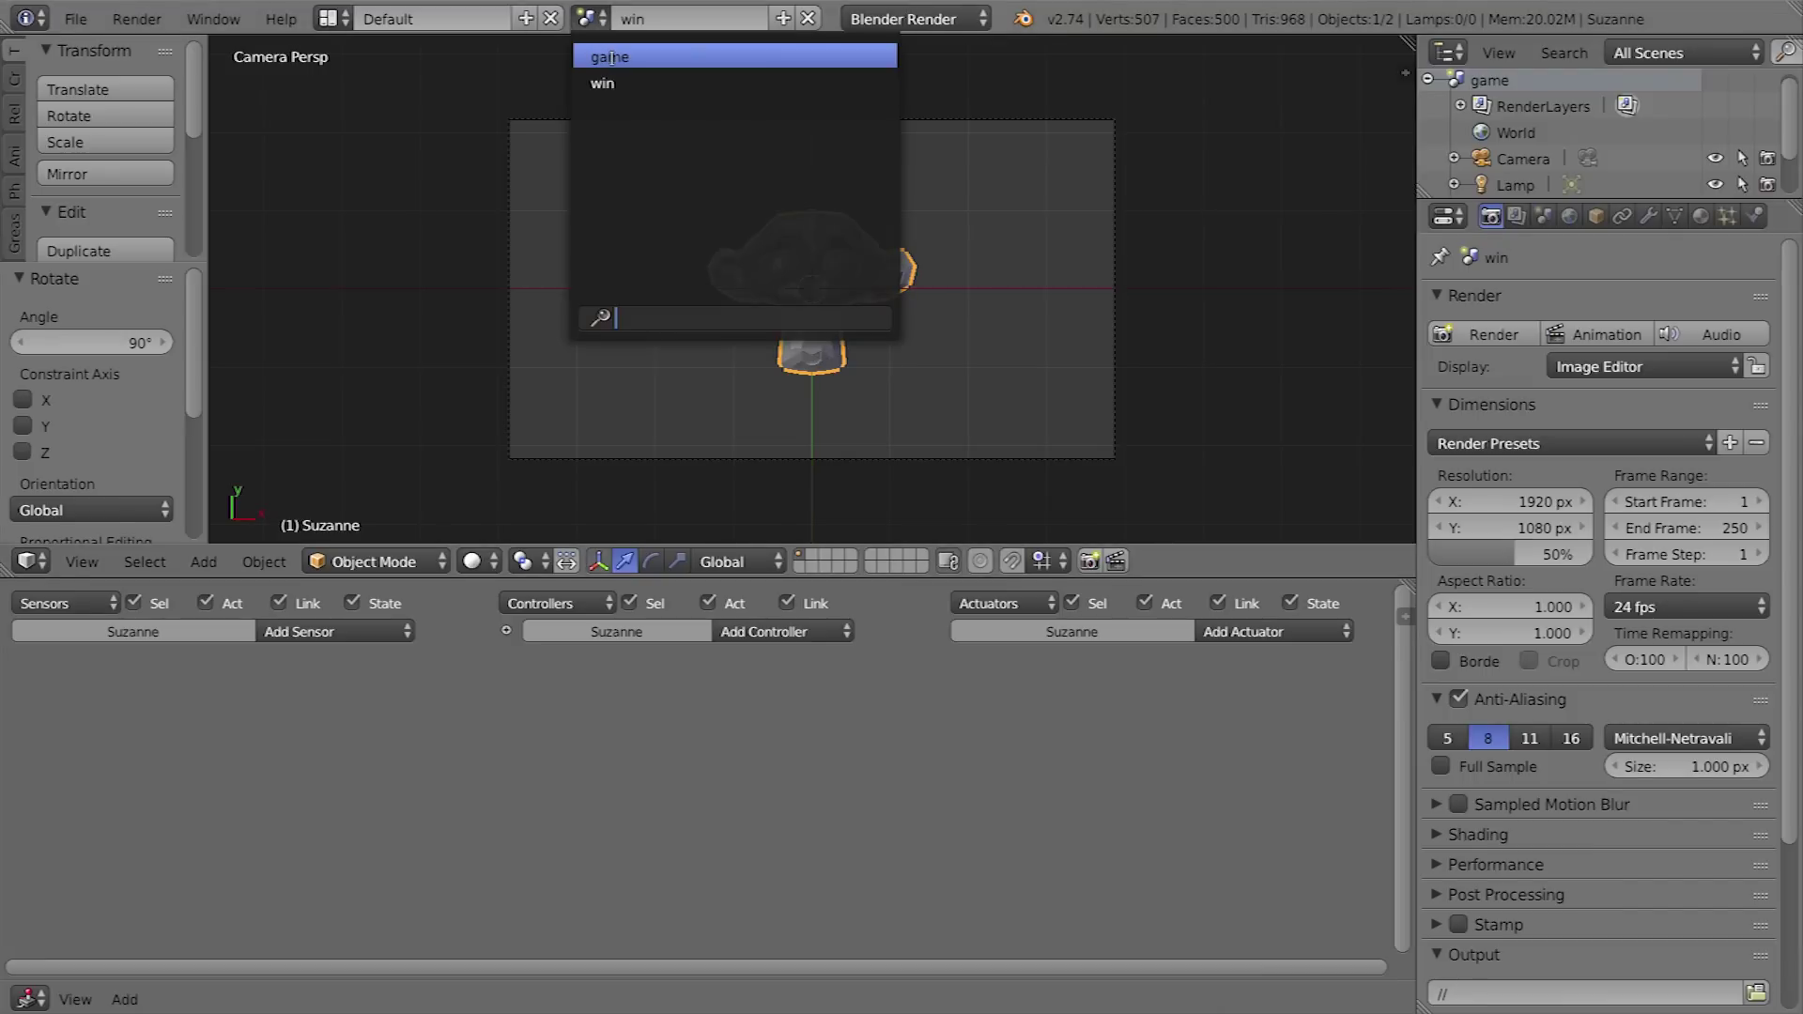
pyautogui.click(612, 58)
pyautogui.moveTo(770, 310); pyautogui.dragTo(839, 354, button='middle')
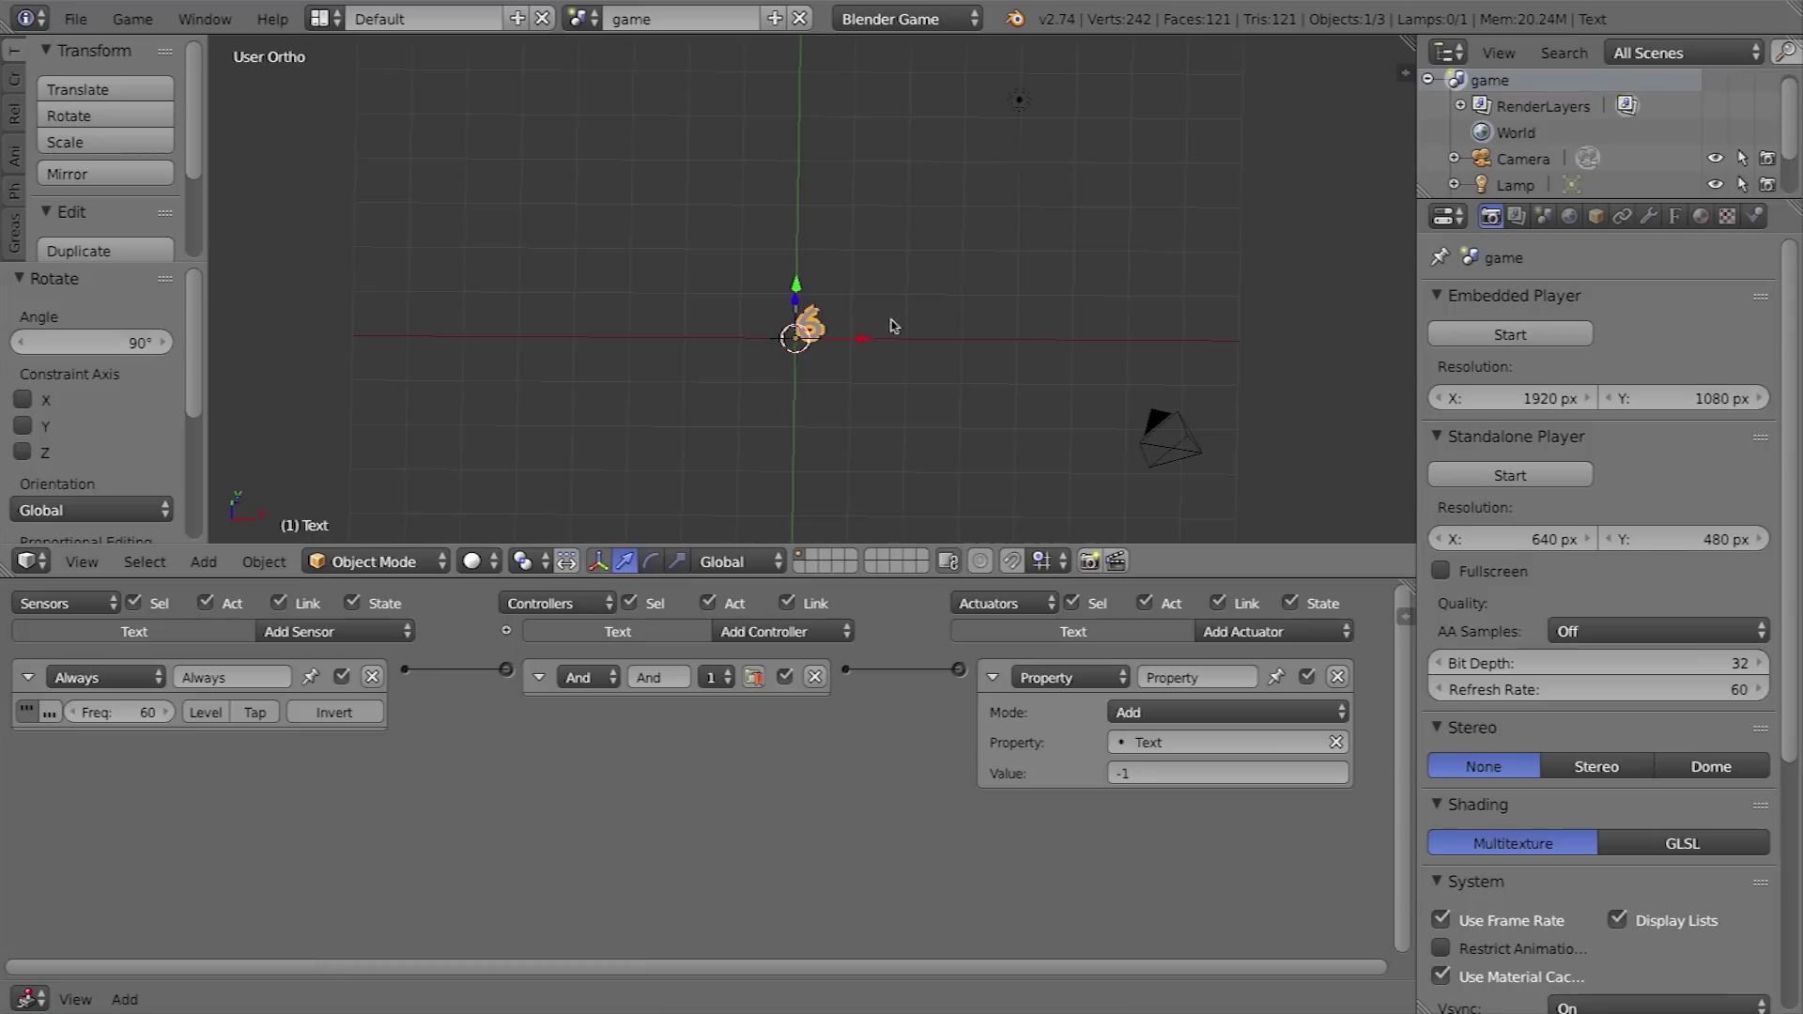
pyautogui.scroll(4, 883, 409)
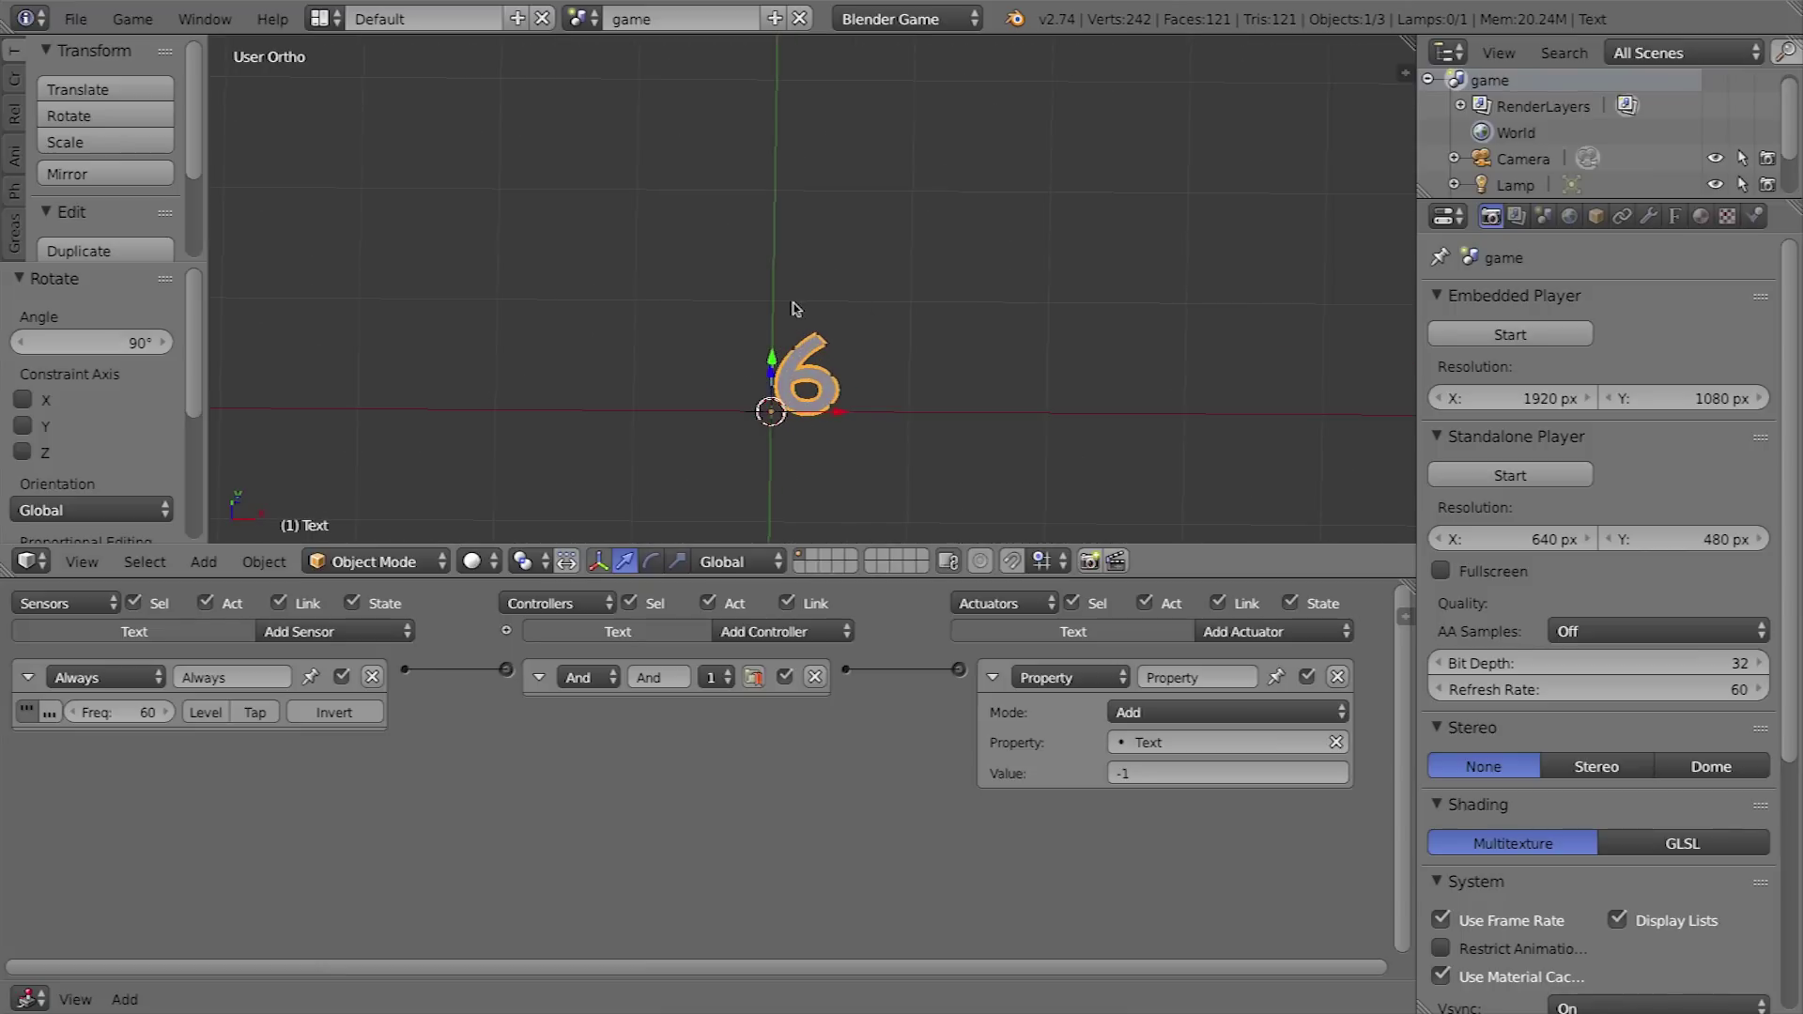
pyautogui.click(350, 630)
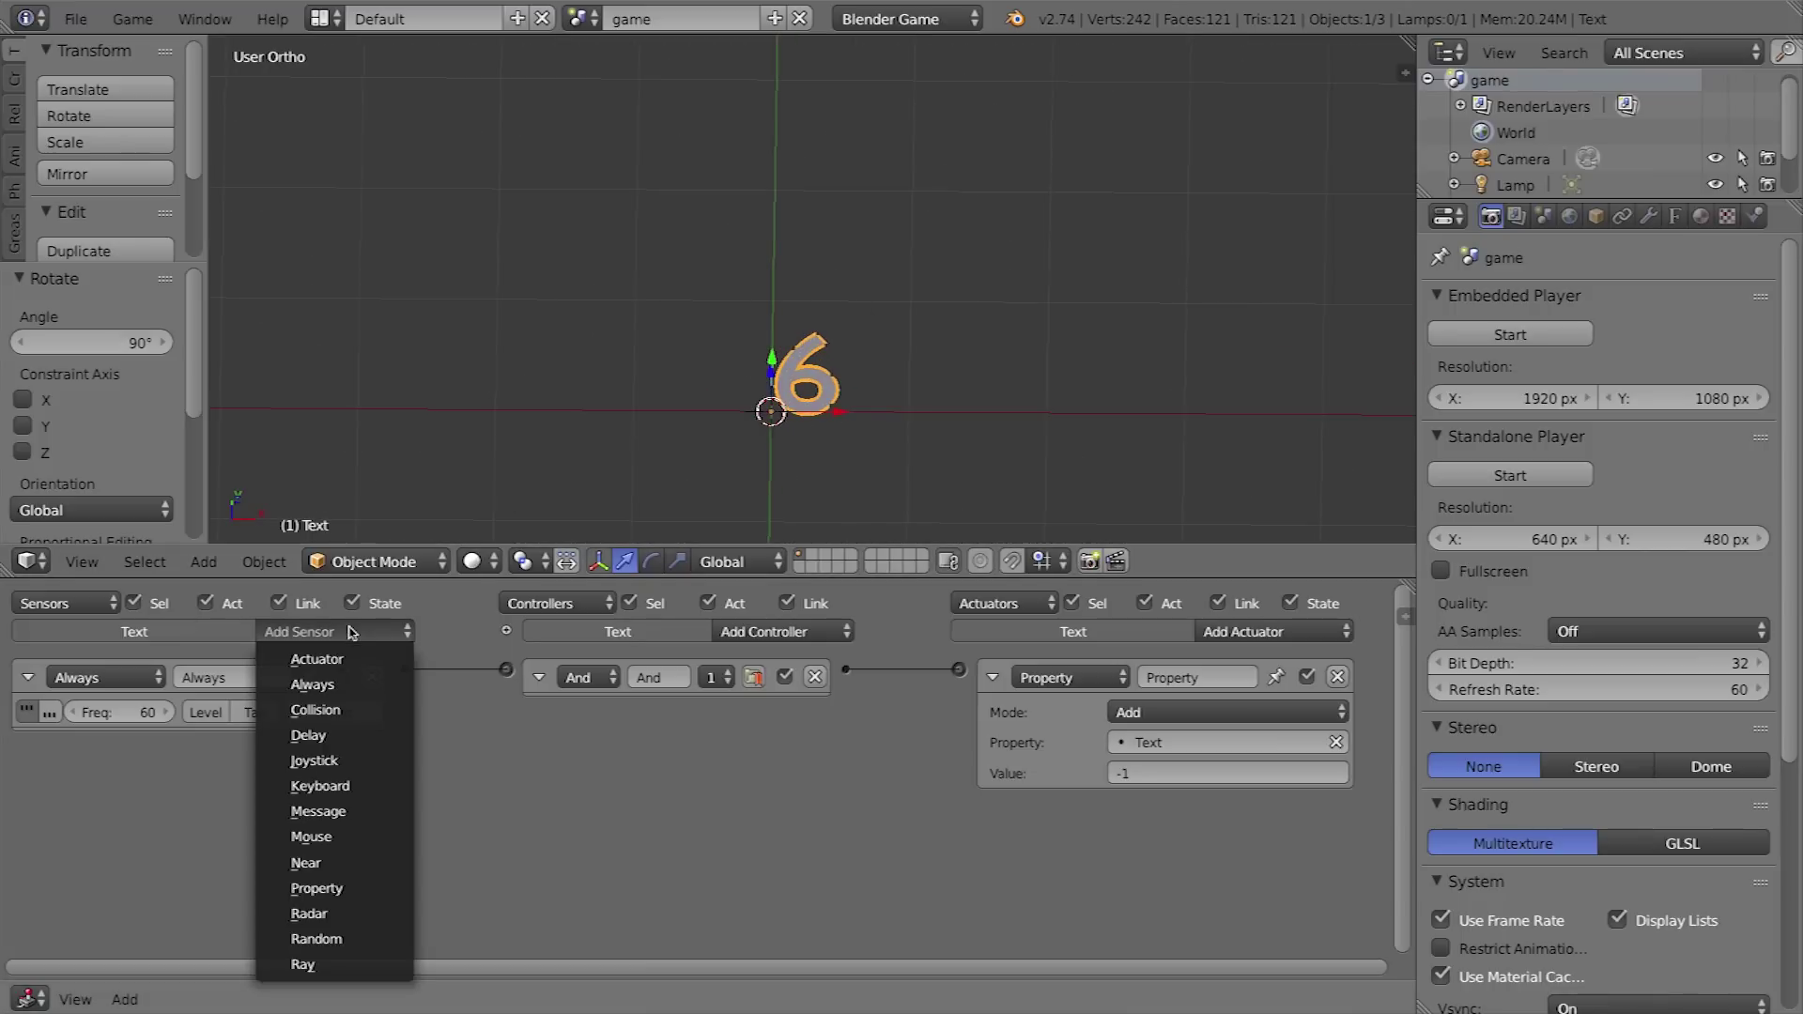
pyautogui.click(339, 897)
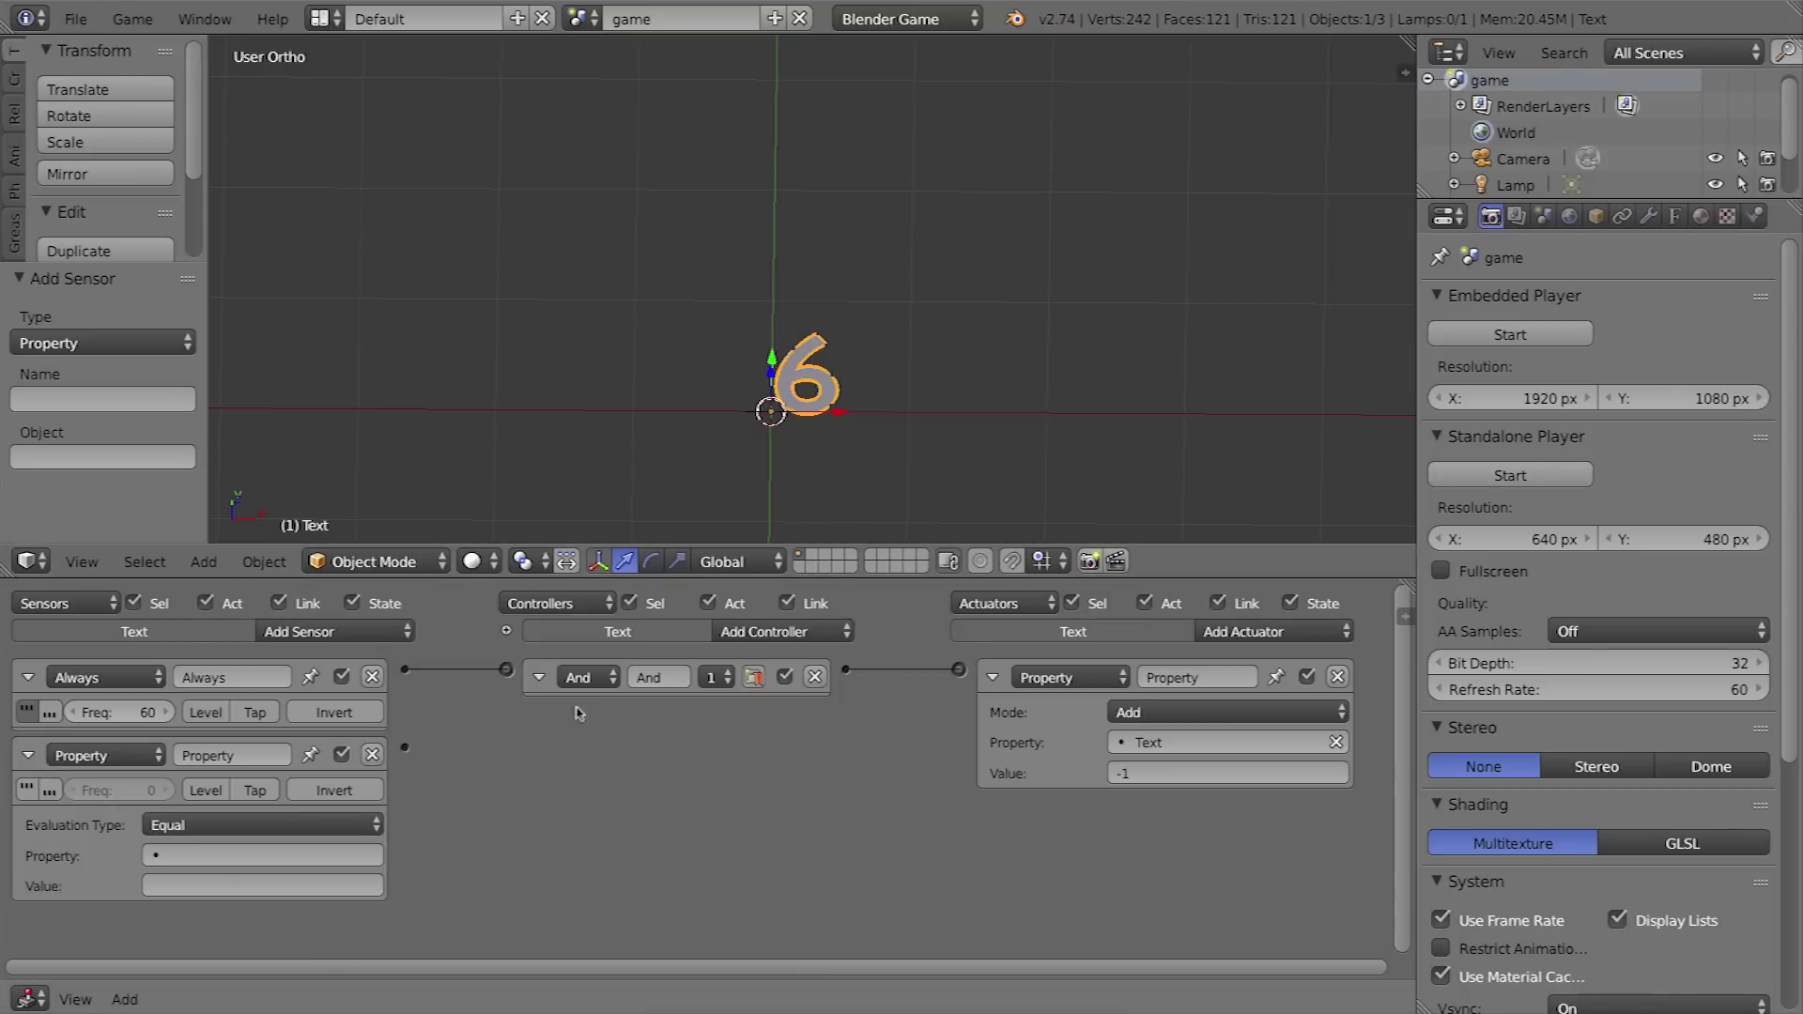
# - Make the Property sensor check the Text property against the value 0
pyautogui.moveTo(593, 545); pyautogui.dragTo(594, 403)
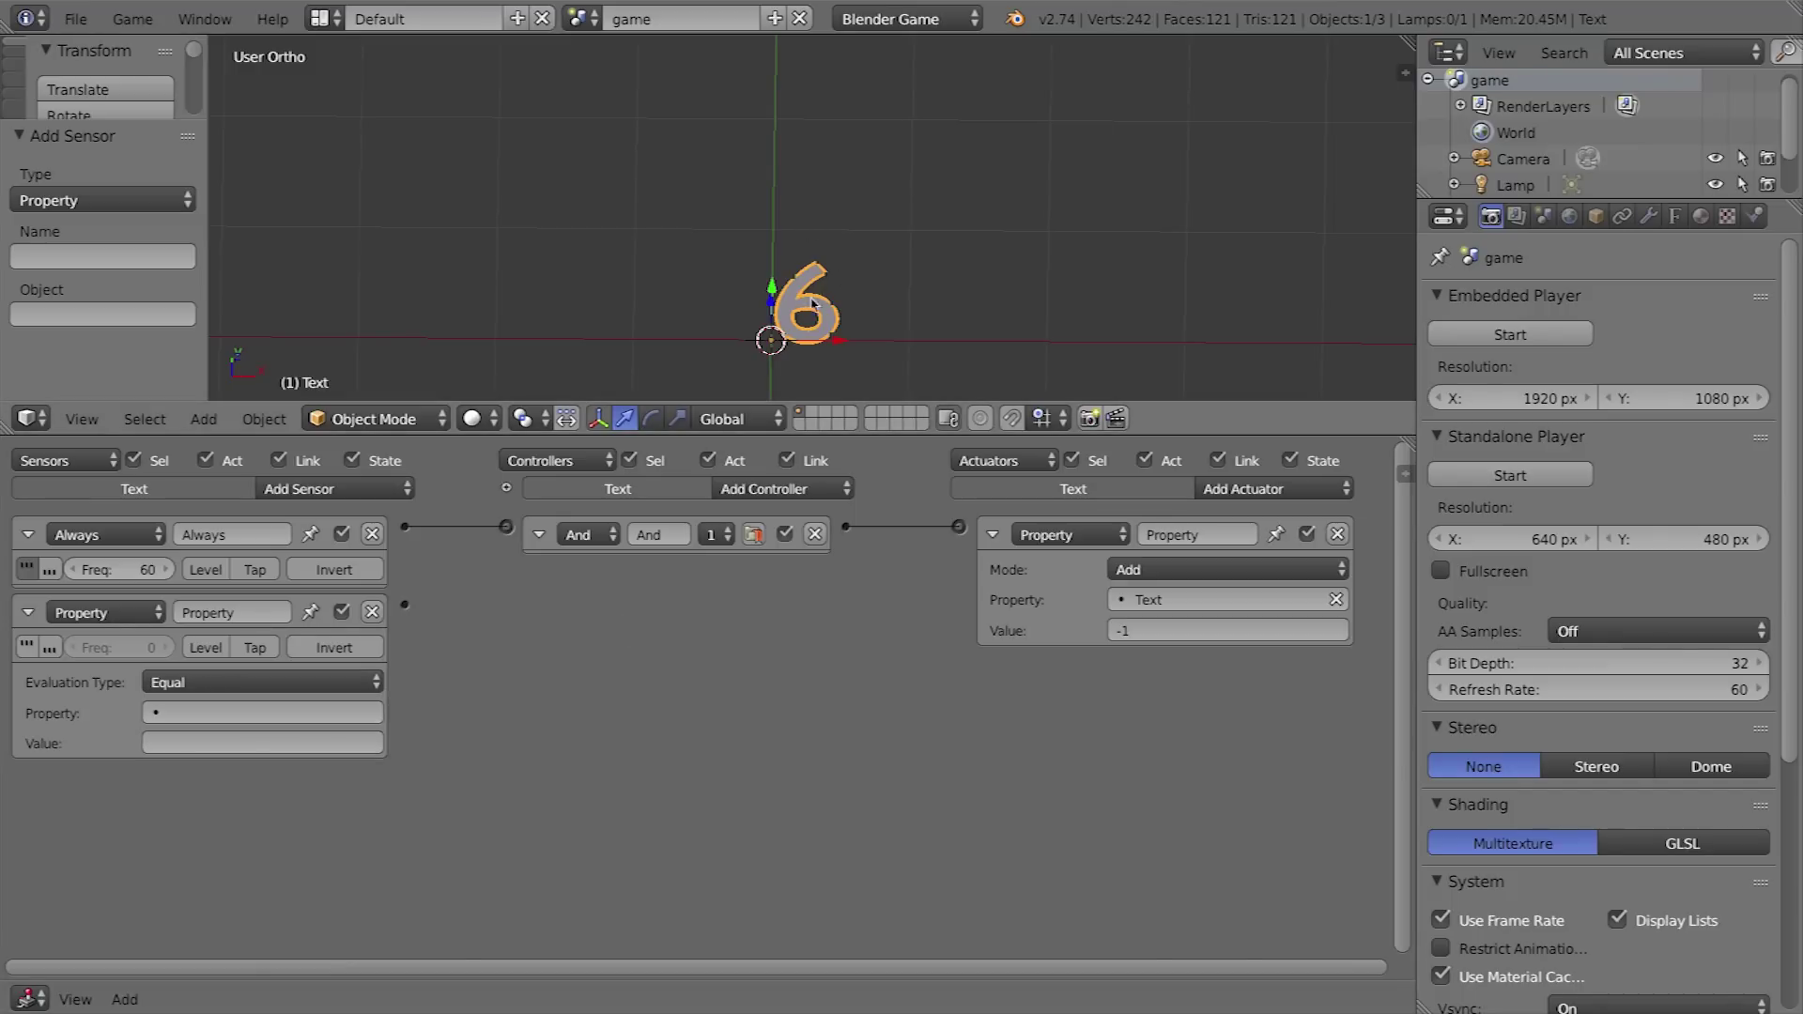
pyautogui.click(187, 714)
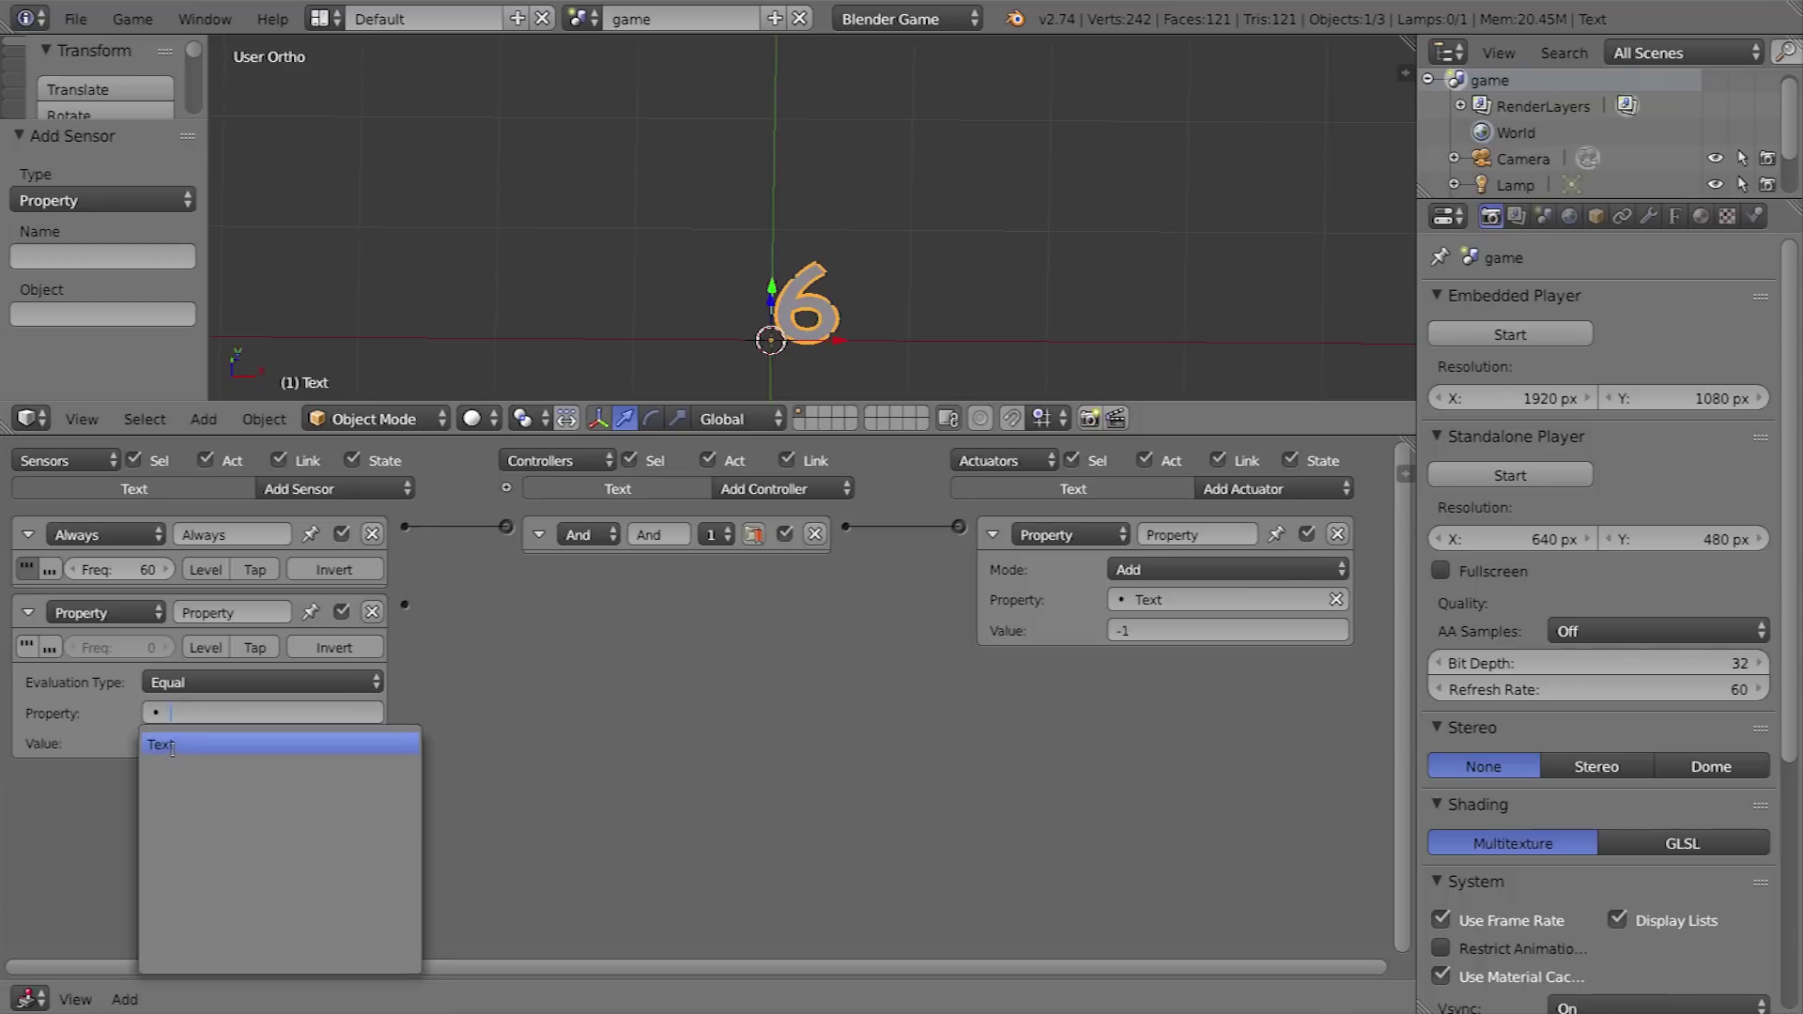
pyautogui.click(164, 747)
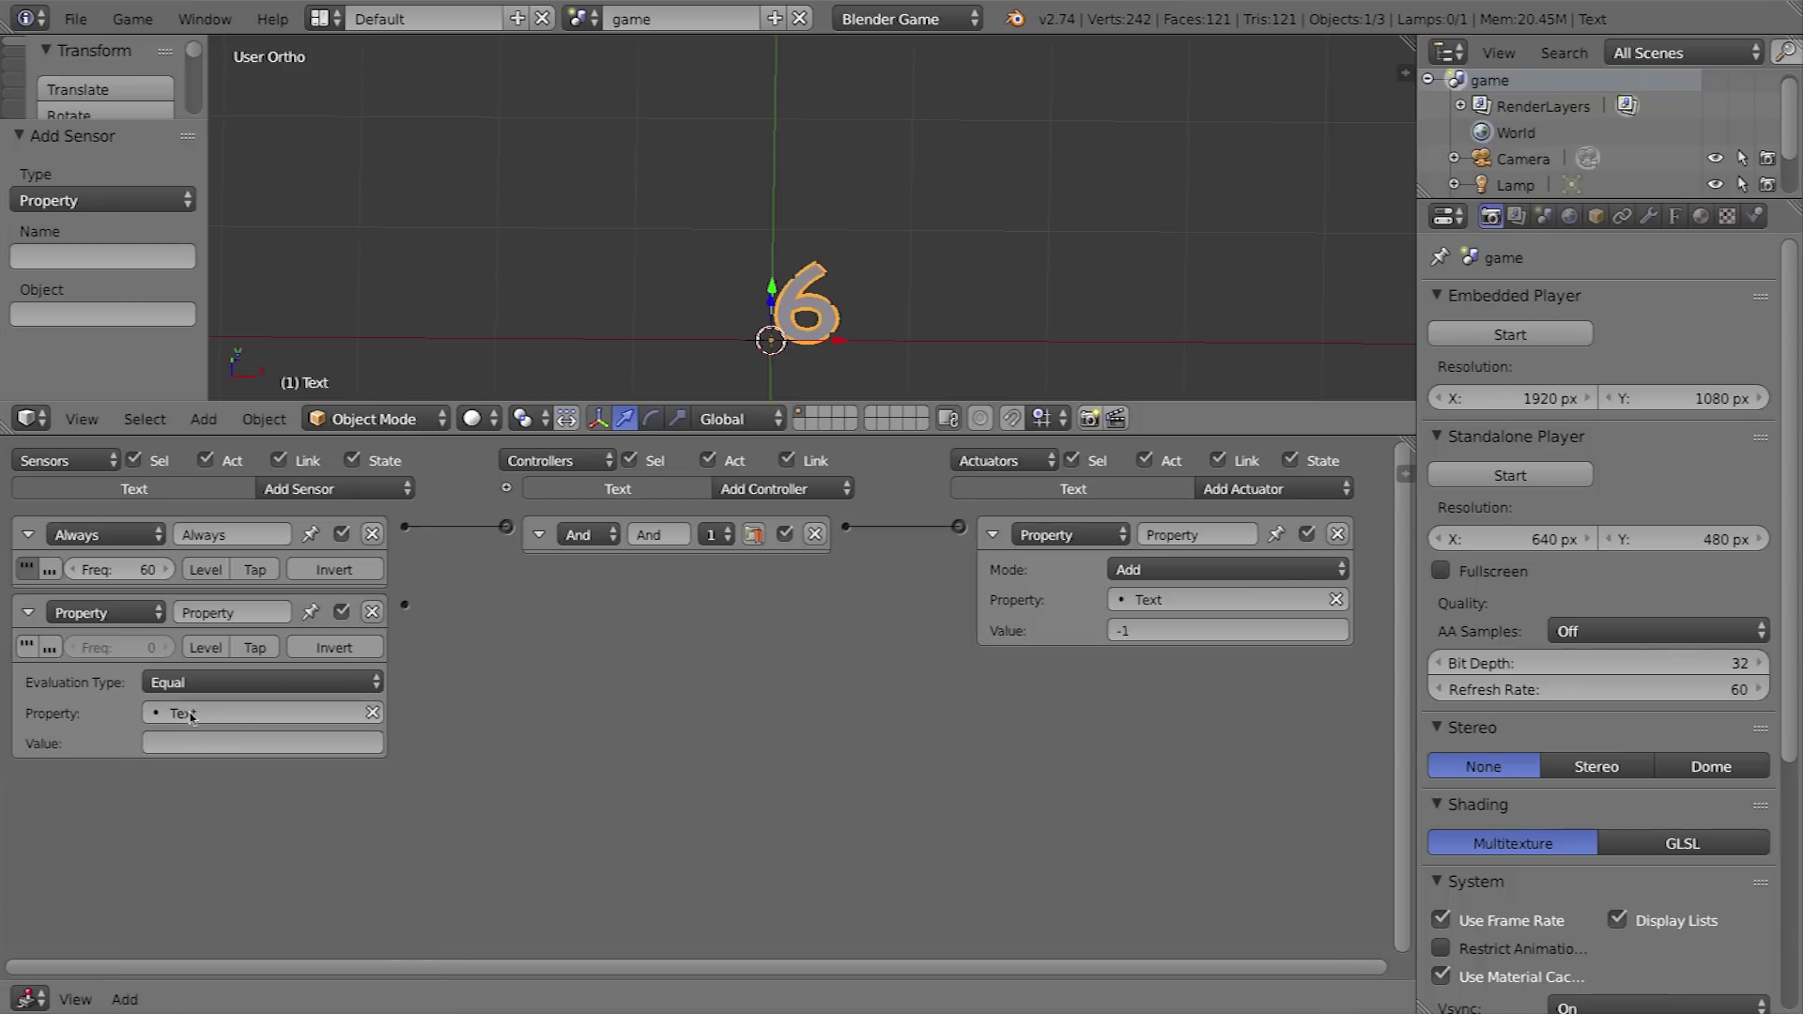
pyautogui.press('n')
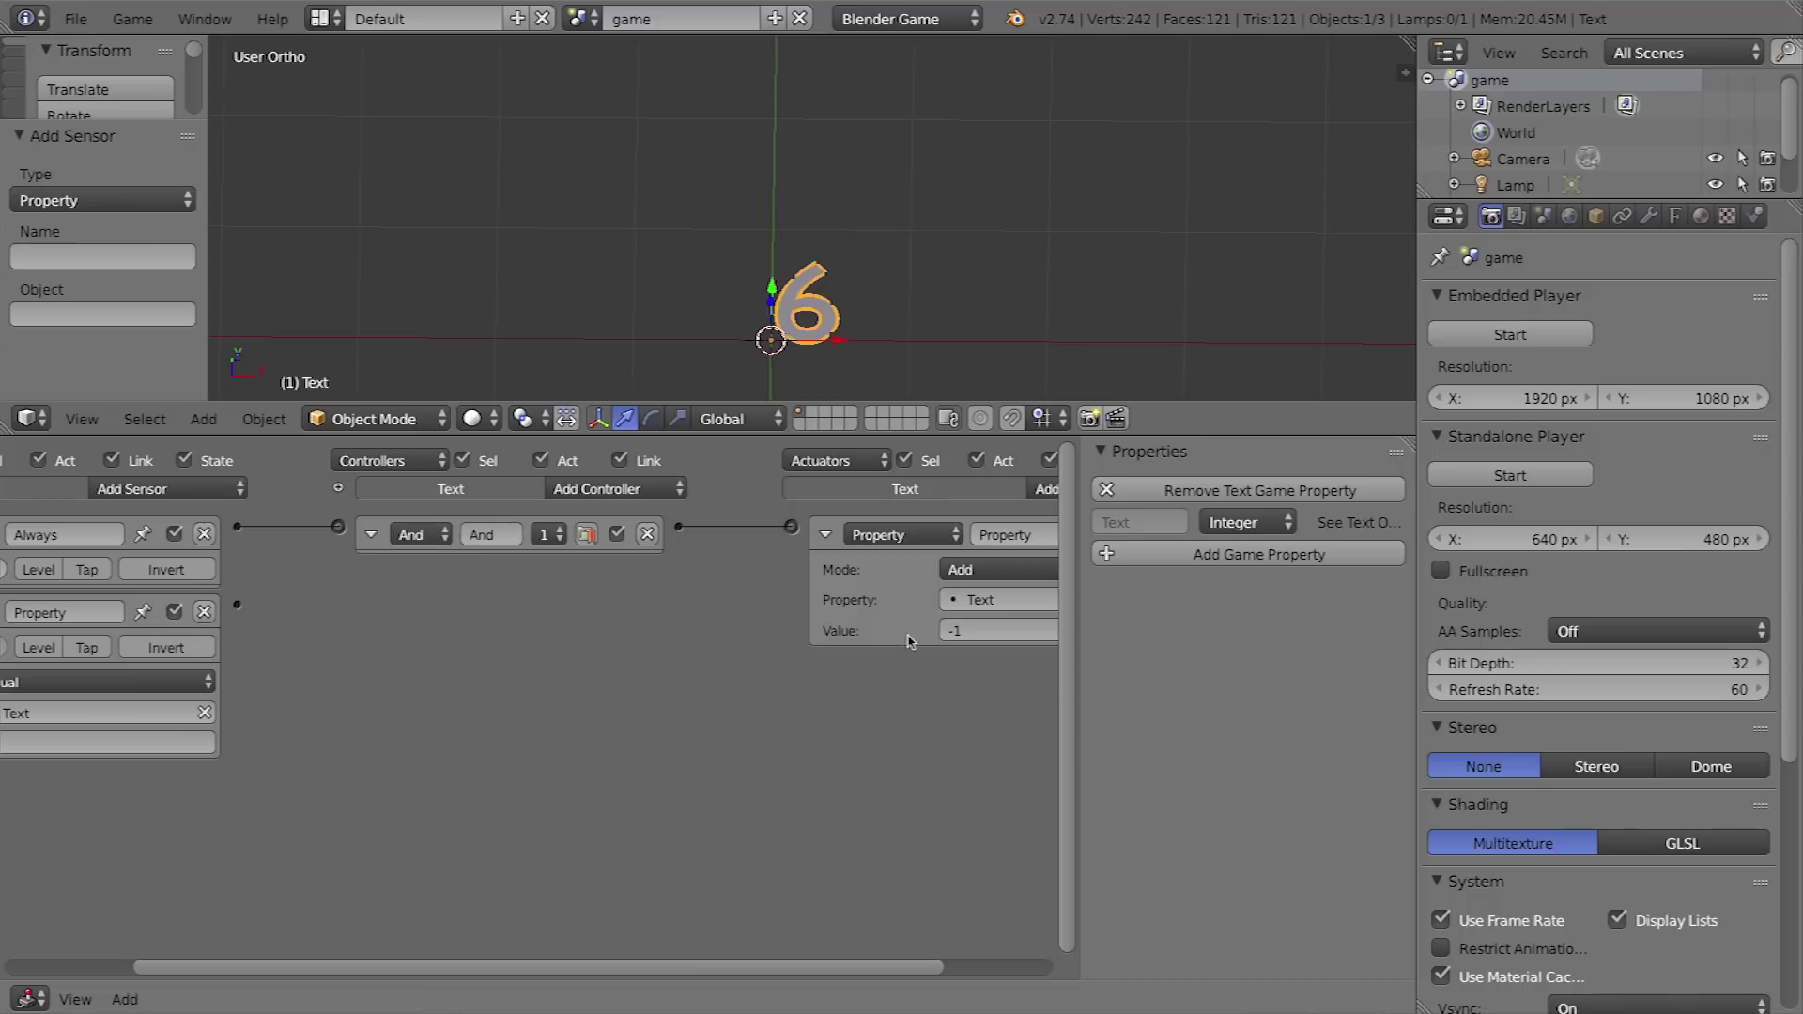
pyautogui.press('n')
pyautogui.click(196, 742)
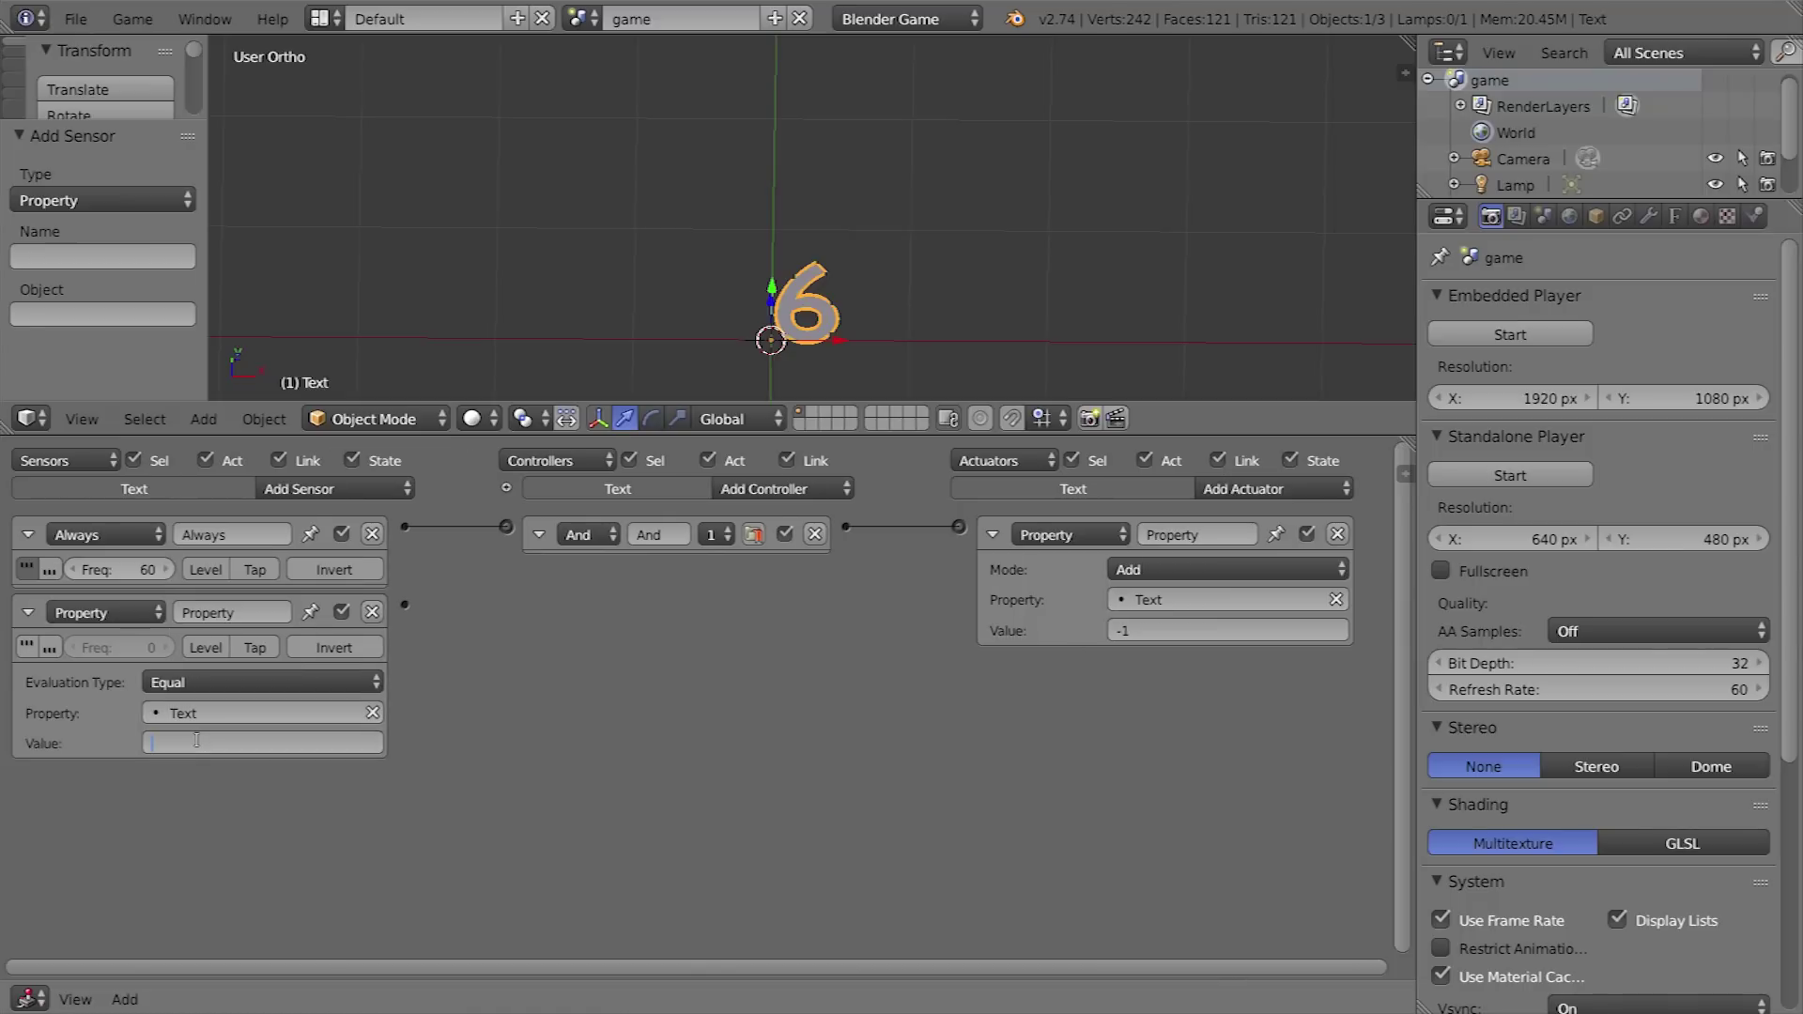
pyautogui.write('0')
pyautogui.press('Return')
pyautogui.click(179, 682)
# - Wire the Property sensor through a new controller to a Scene actuator set to Set Scene 'win'
pyautogui.click(1262, 489)
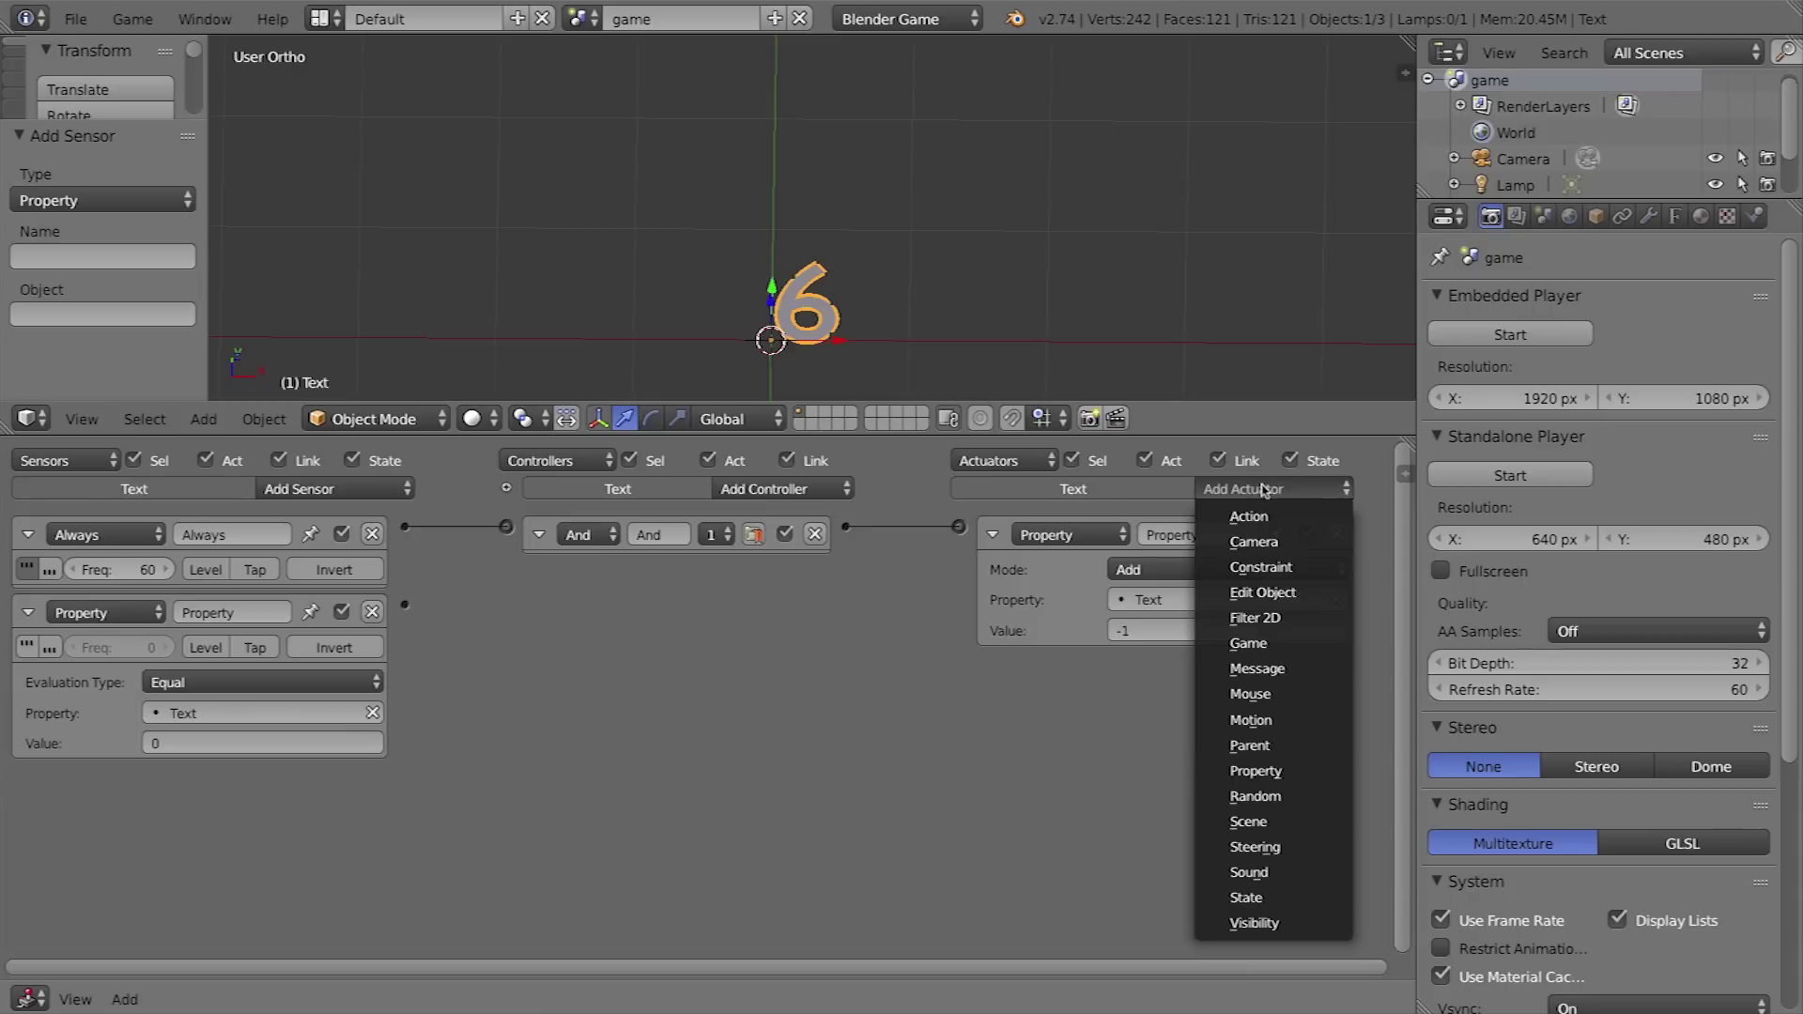
pyautogui.click(1263, 823)
pyautogui.moveTo(405, 605); pyautogui.dragTo(960, 662)
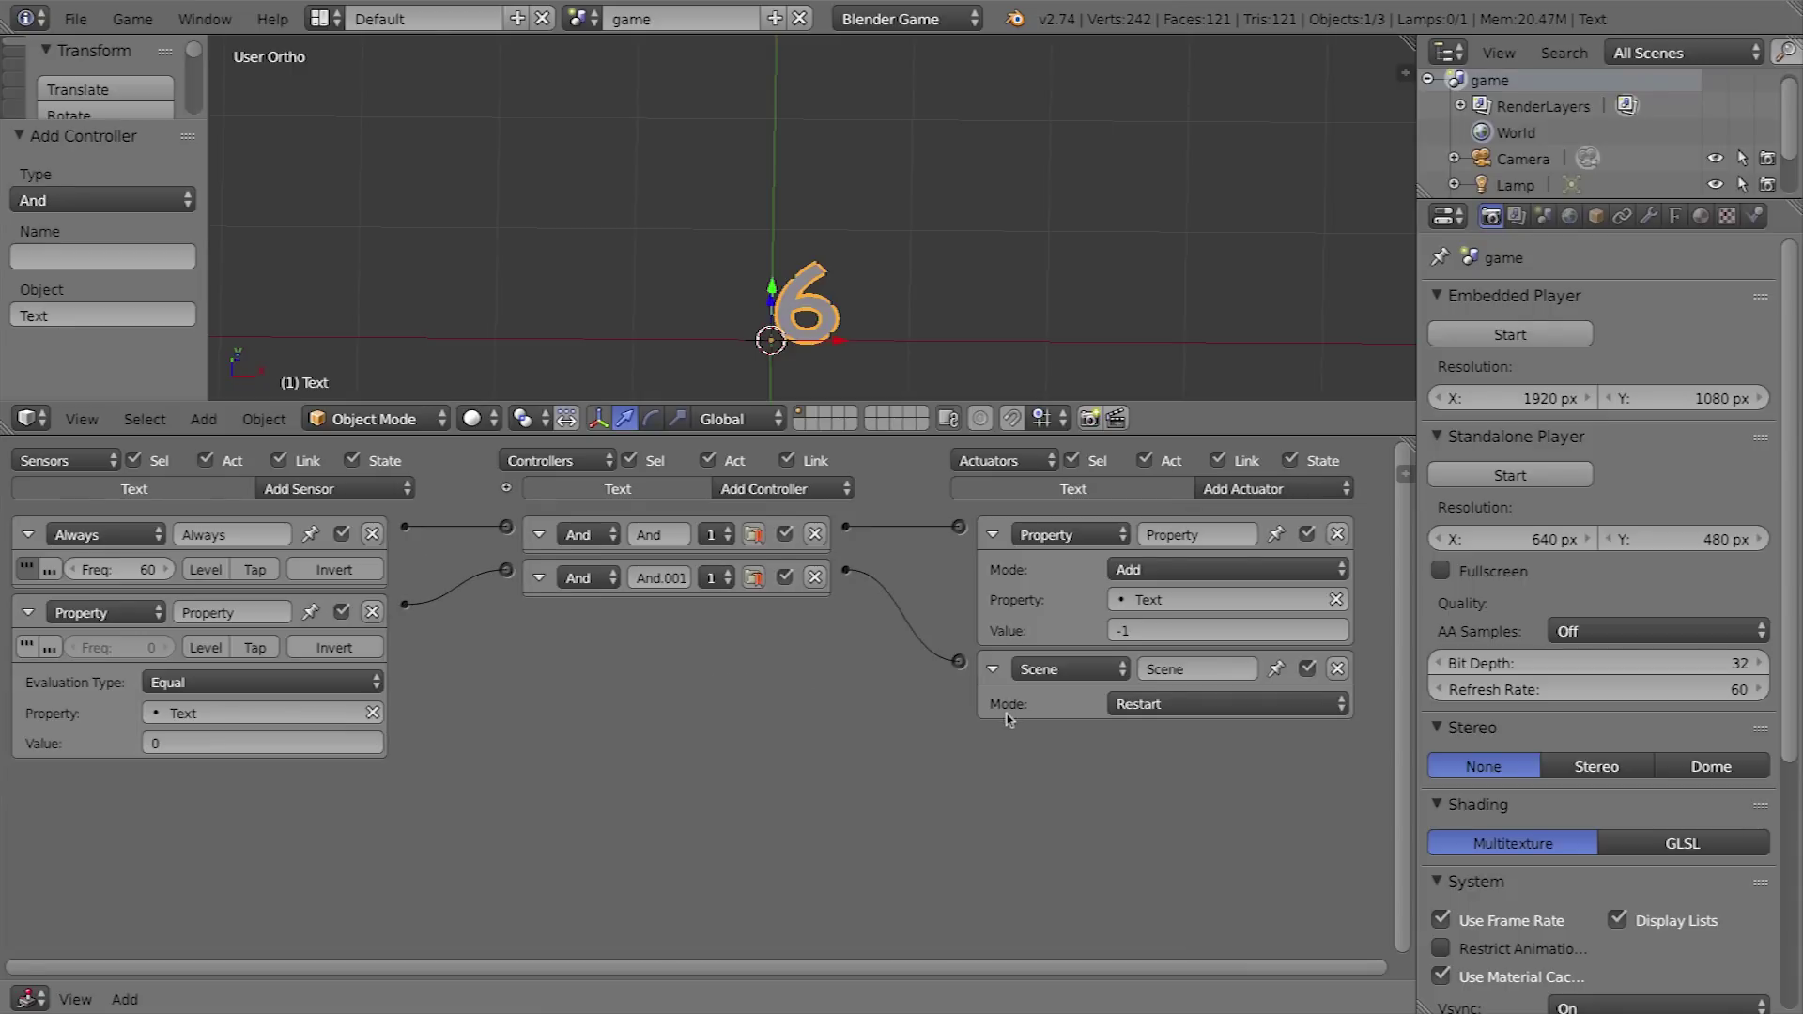
pyautogui.click(1162, 703)
pyautogui.click(1162, 674)
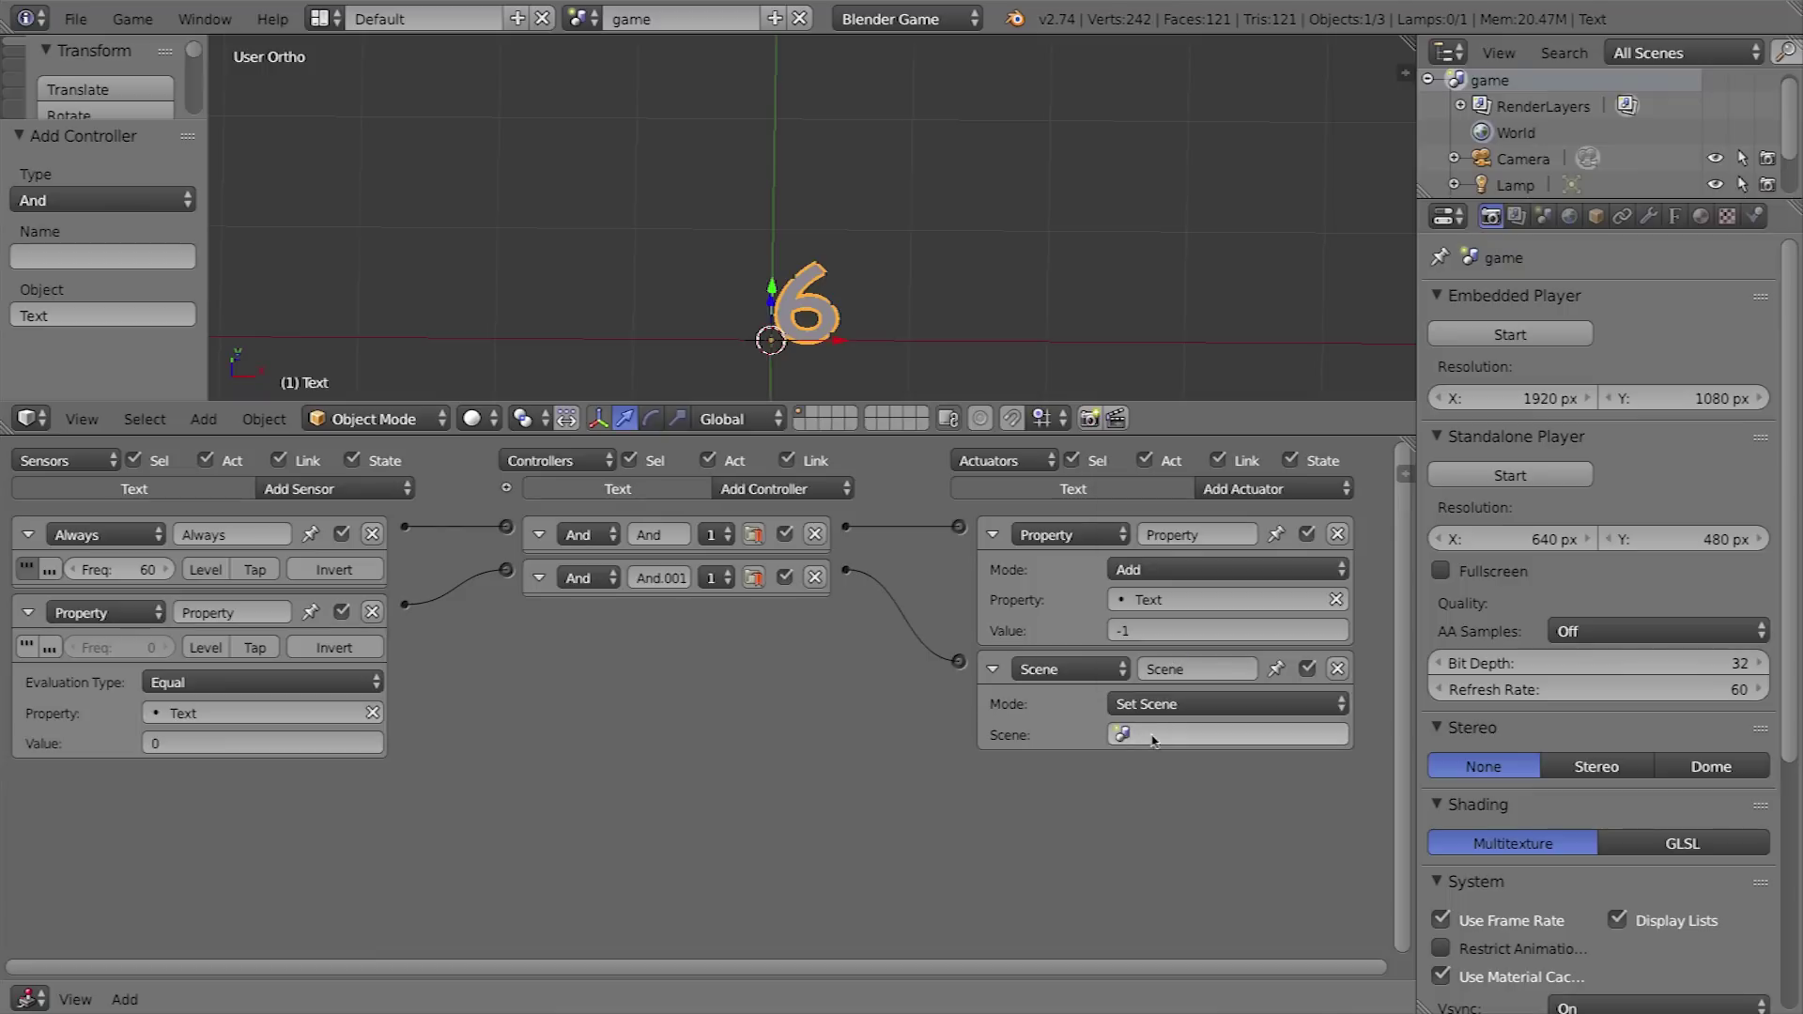
pyautogui.click(1159, 735)
pyautogui.click(1157, 787)
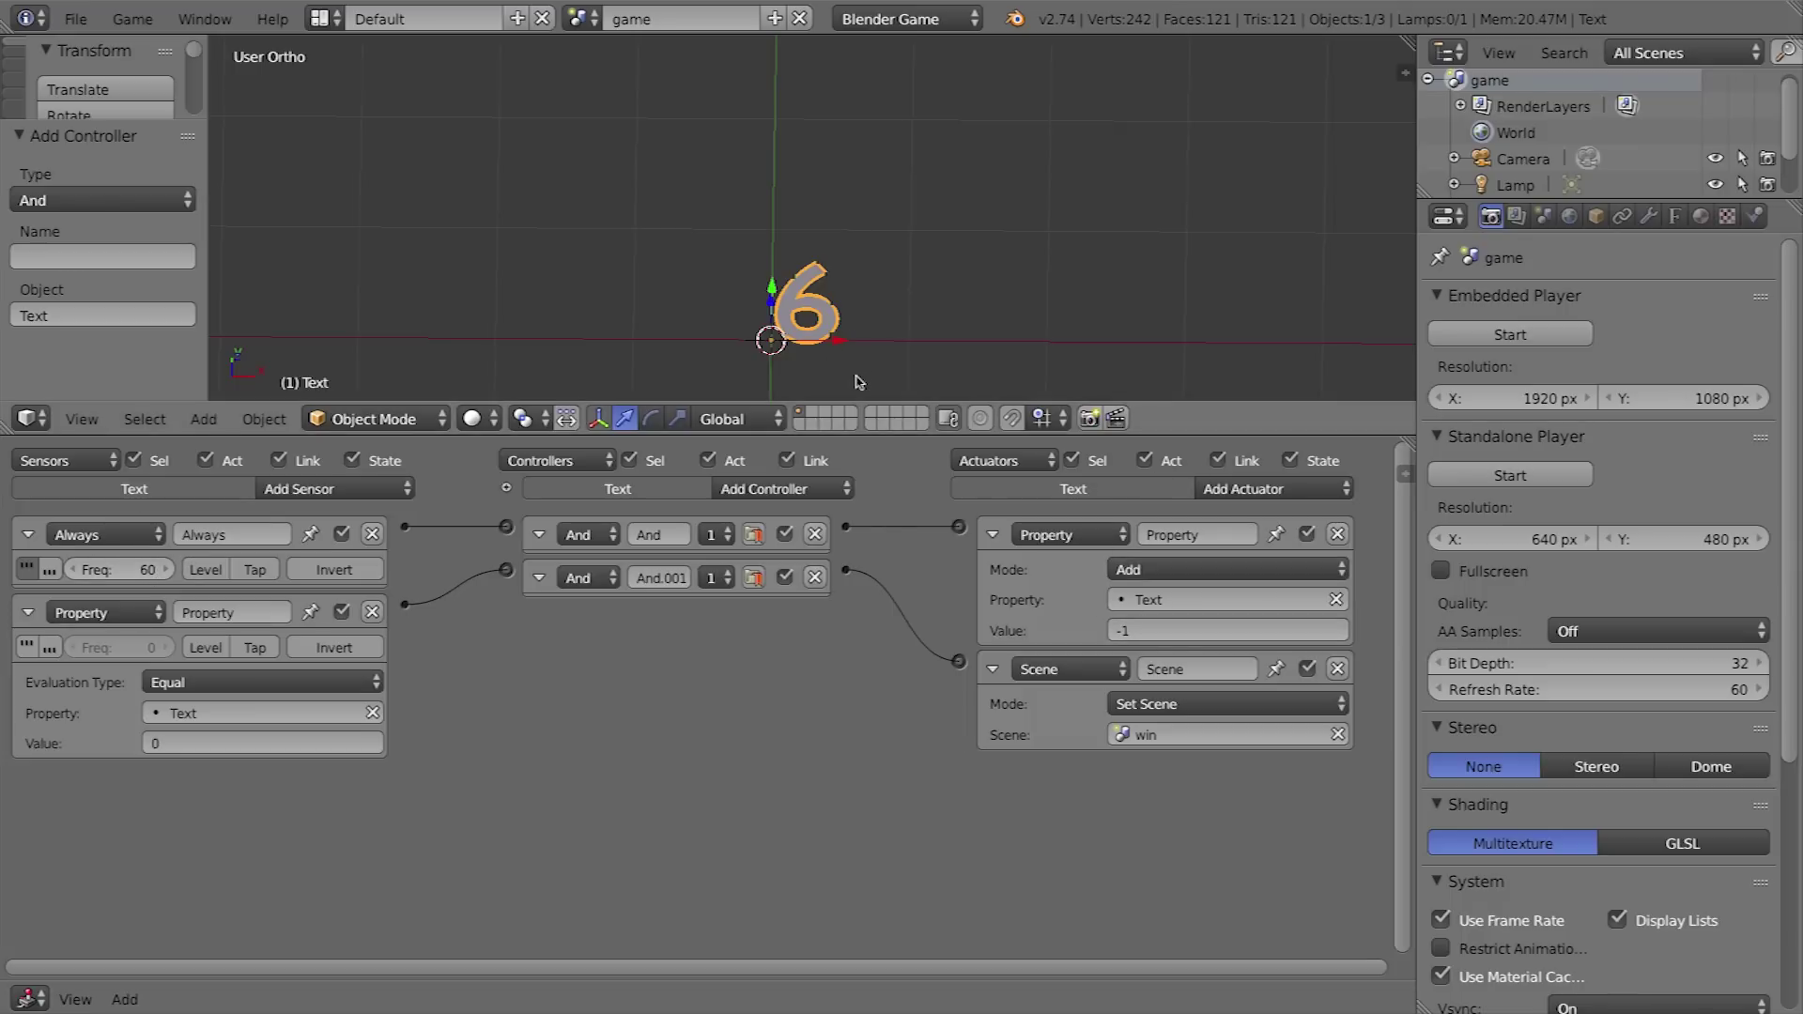
# - Check the object's game properties, then run the game to watch the countdown
pyautogui.press('n')
pyautogui.press('n')
pyautogui.press('p')
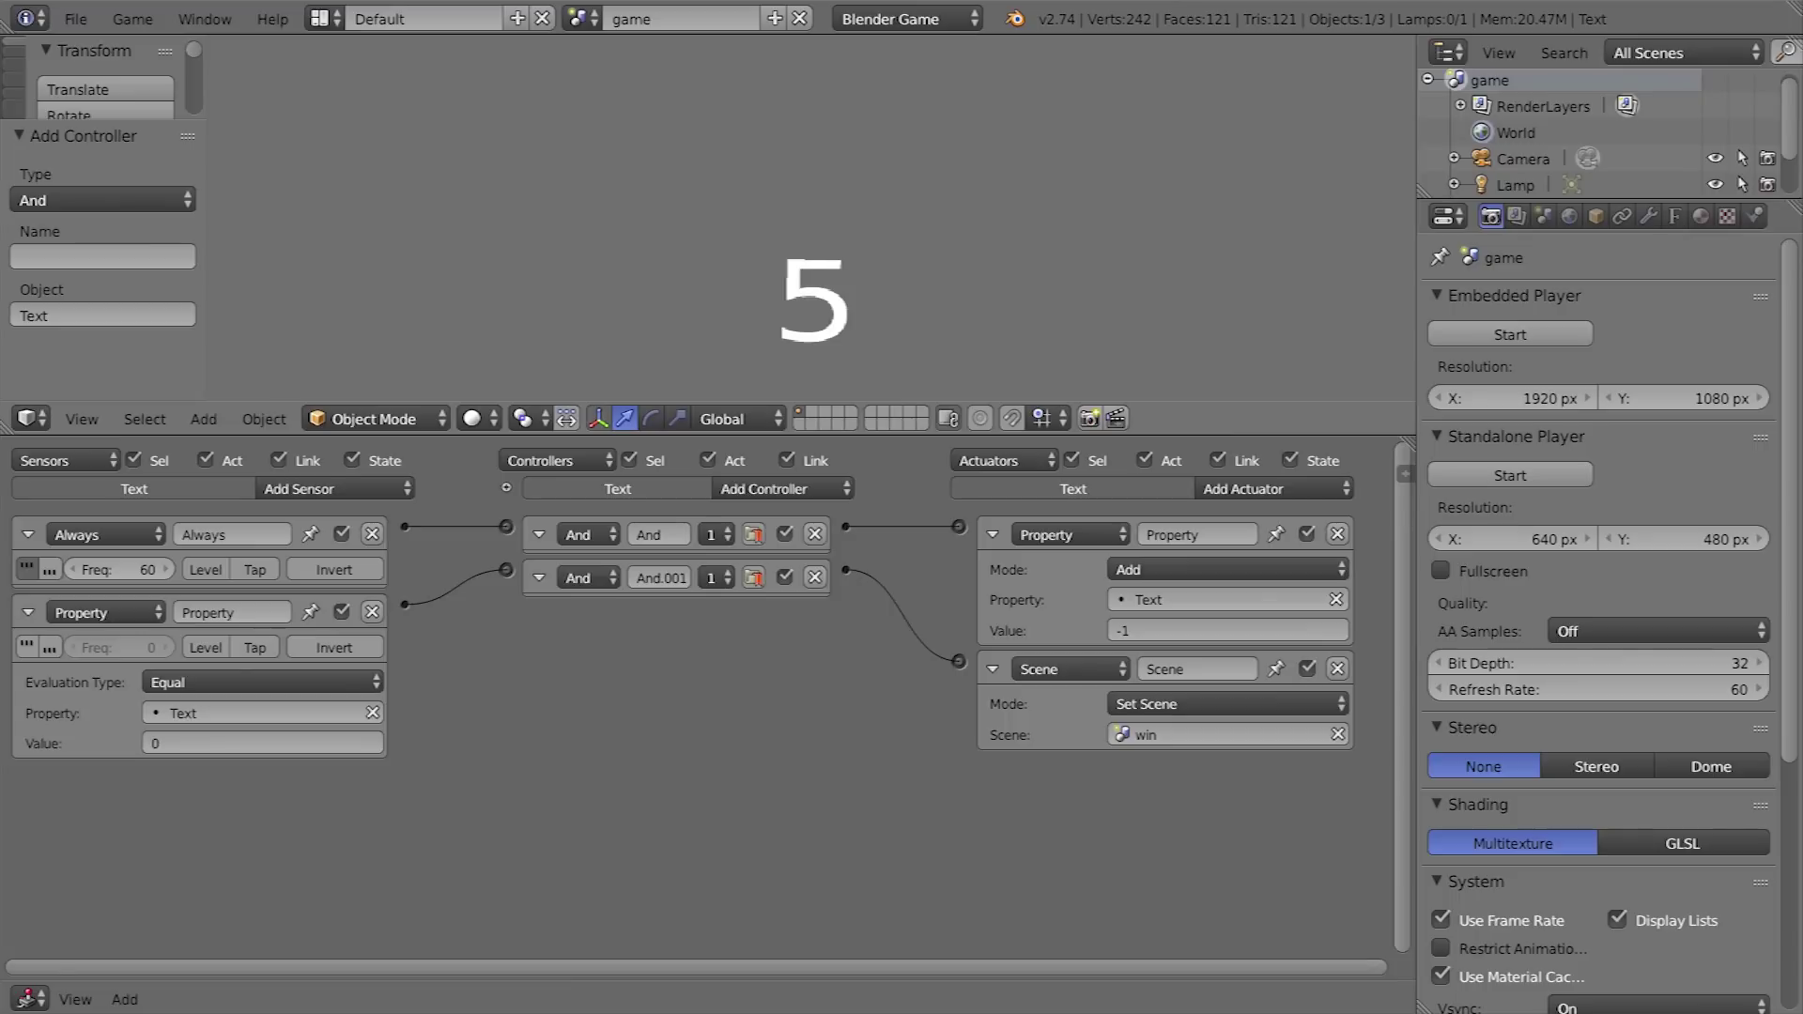